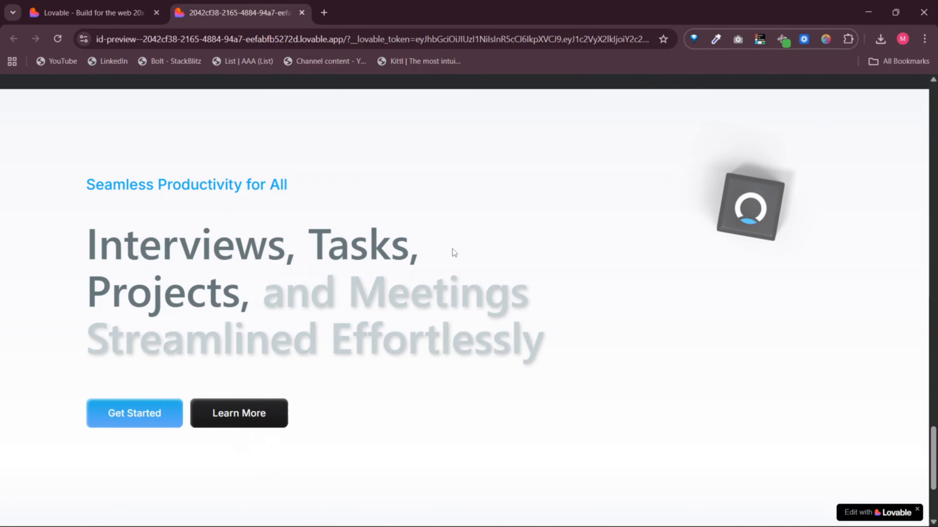
key("ctrl+super+Right")
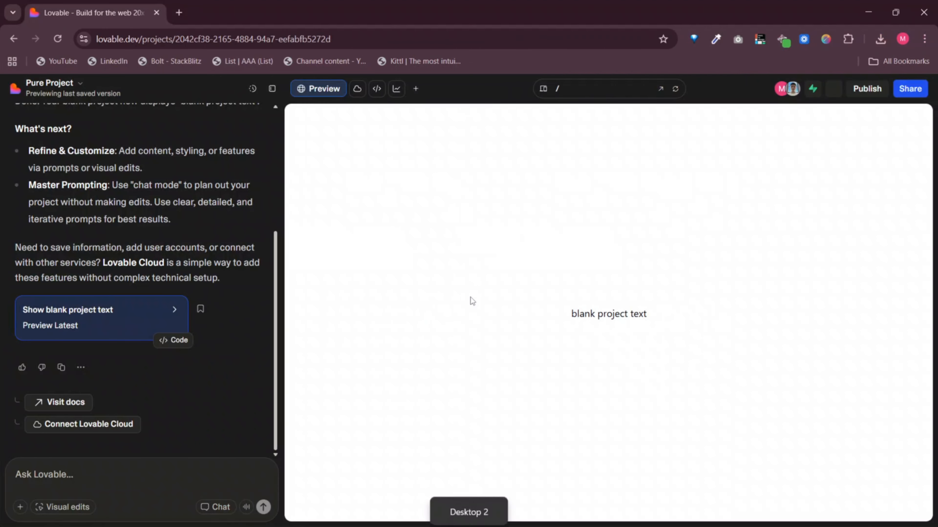
scroll(215, 262, "up", 5)
scroll(167, 155, "down", 5)
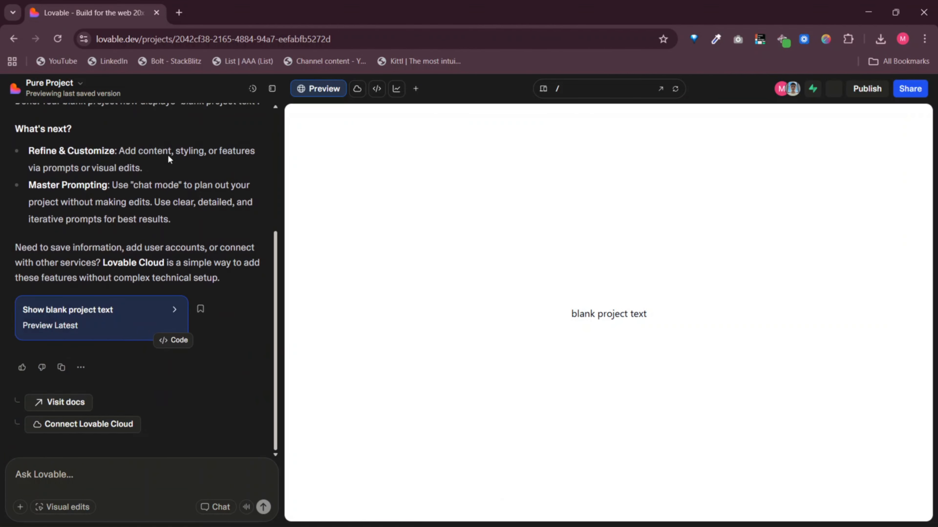
Switch to the Orvix prompt page in Notion and review its Role, Project and Design sections
key("ctrl+super+Left")
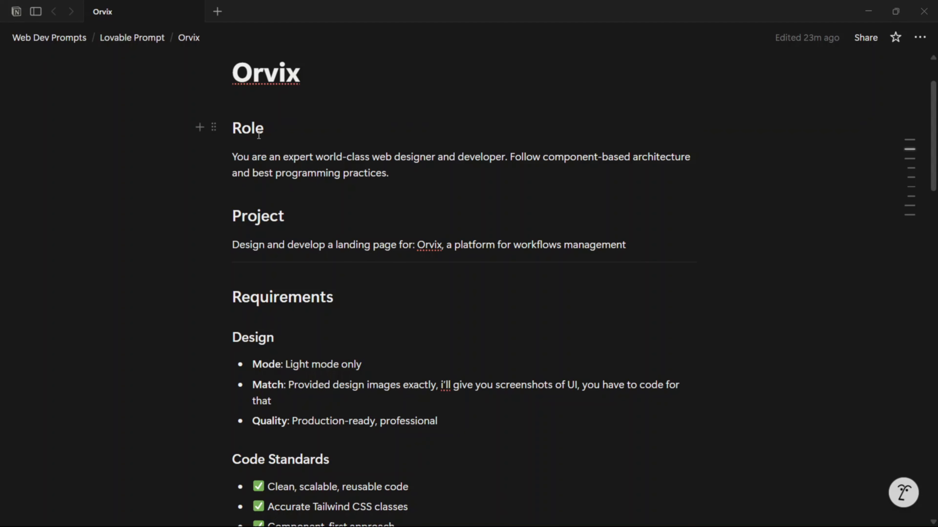
scroll(259, 136, "down", 1)
triple_click(295, 137)
double_click(429, 225)
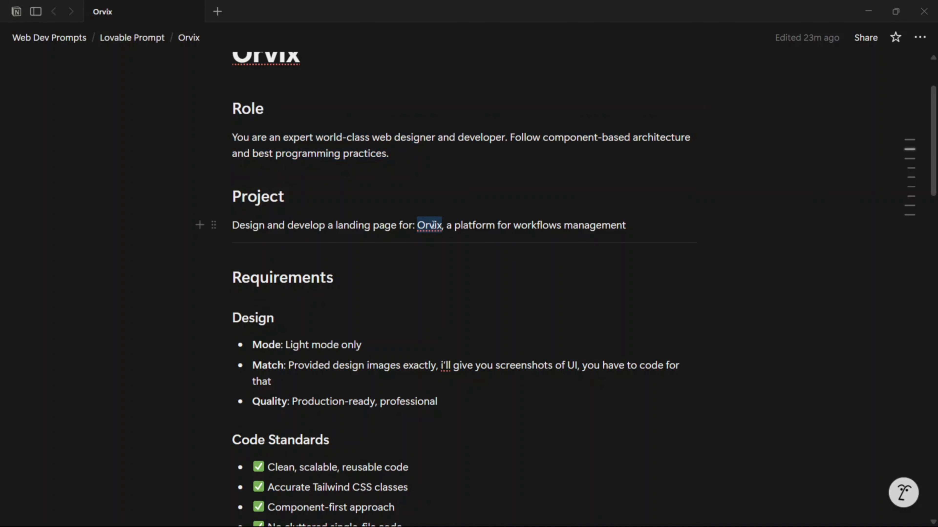
scroll(429, 226, "down", 3)
left_click(339, 236)
double_click(524, 257)
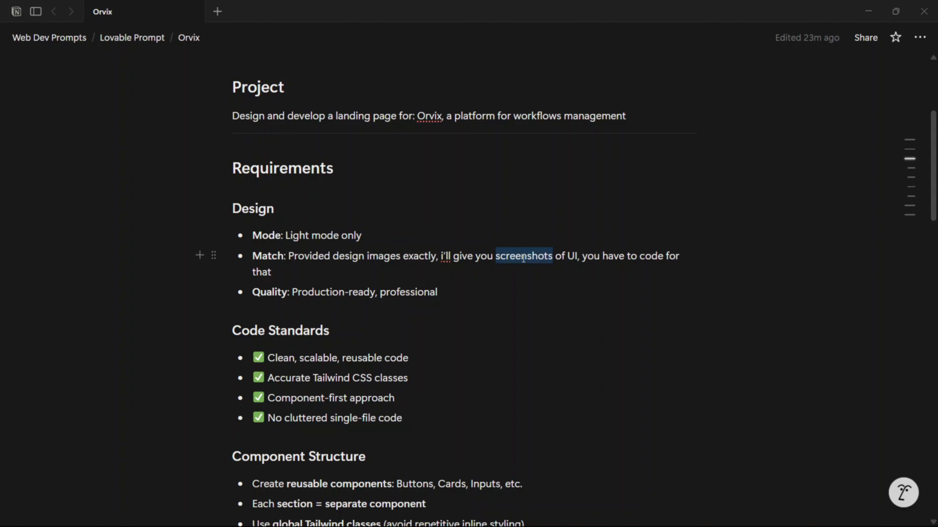
Review the Code Standards, Component Structure, Responsiveness and Workflow sections of the Orvix prompt
scroll(524, 258, "down", 2)
double_click(362, 278)
double_click(329, 299)
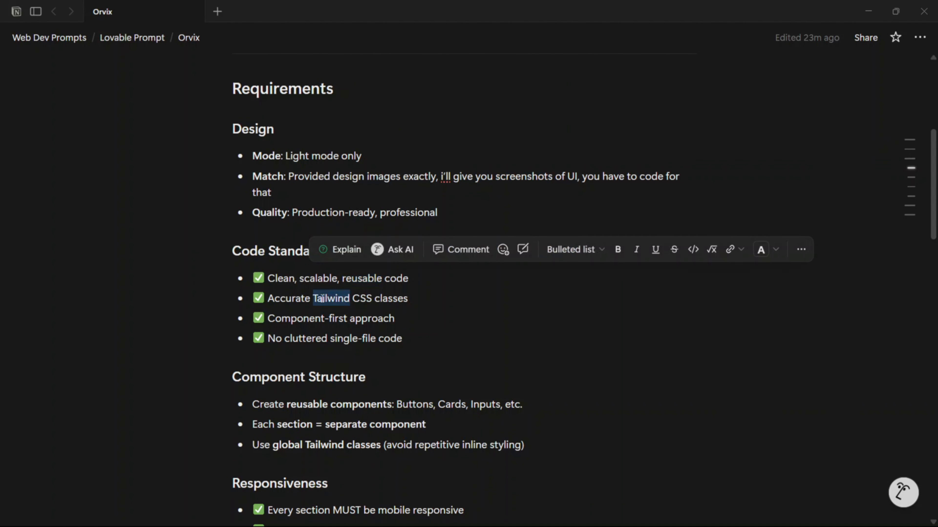
triple_click(326, 319)
scroll(325, 344, "down", 2)
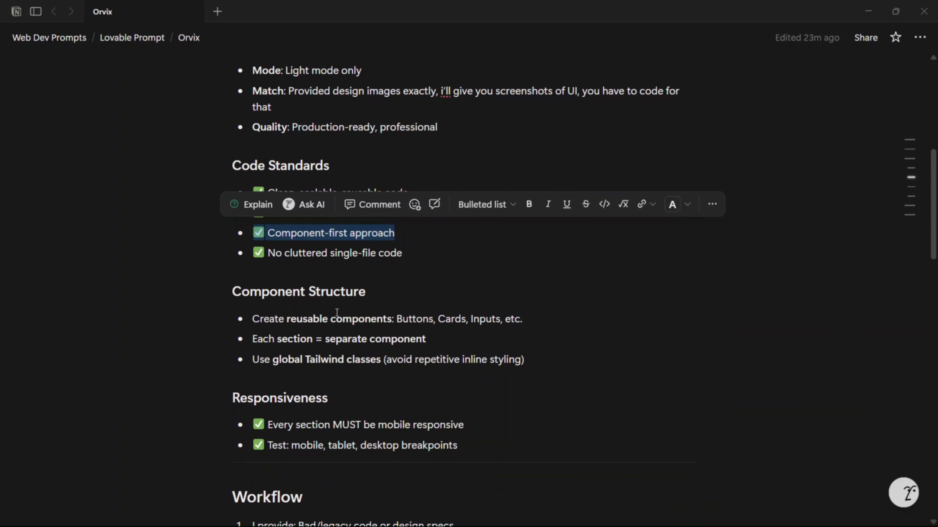
left_click(328, 319)
triple_click(358, 335)
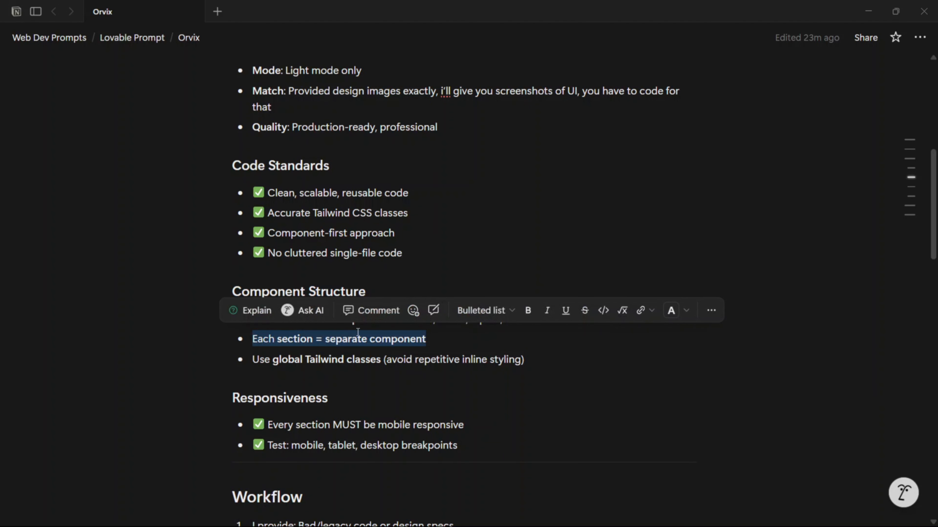
triple_click(353, 360)
scroll(353, 364, "down", 5)
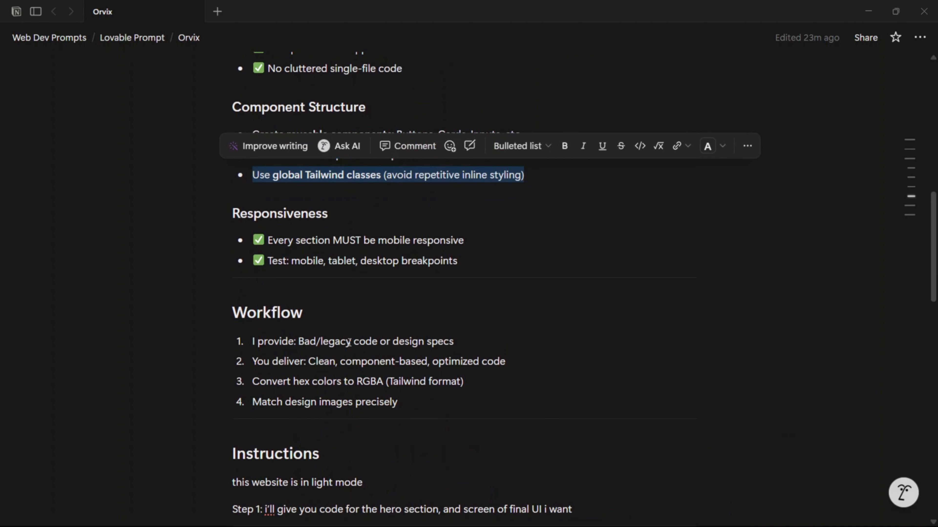
double_click(343, 340)
scroll(342, 337, "down", 1)
left_click(346, 338)
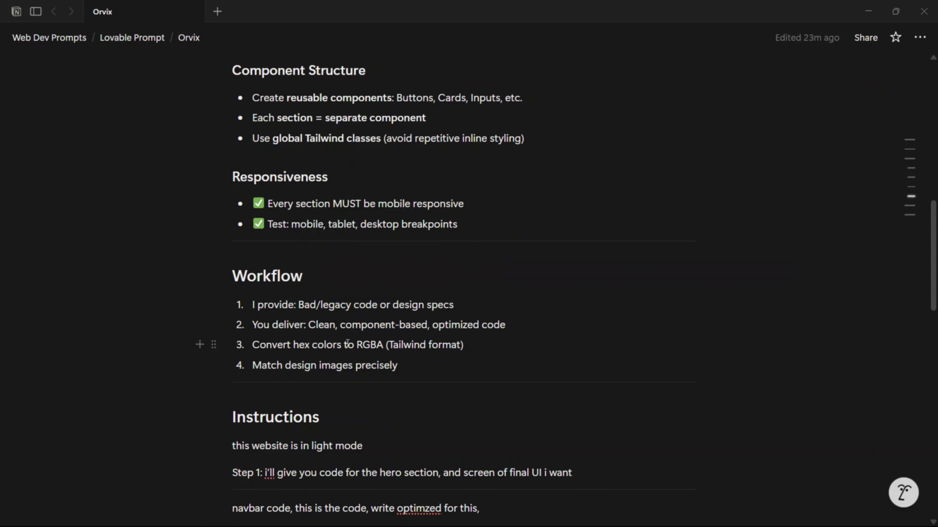
scroll(347, 343, "down", 2)
Copy the Orvix prompt from Role through Workflow and save it as the Lovable project's Knowledge instructions
left_click_drag(350, 345, 226, 206)
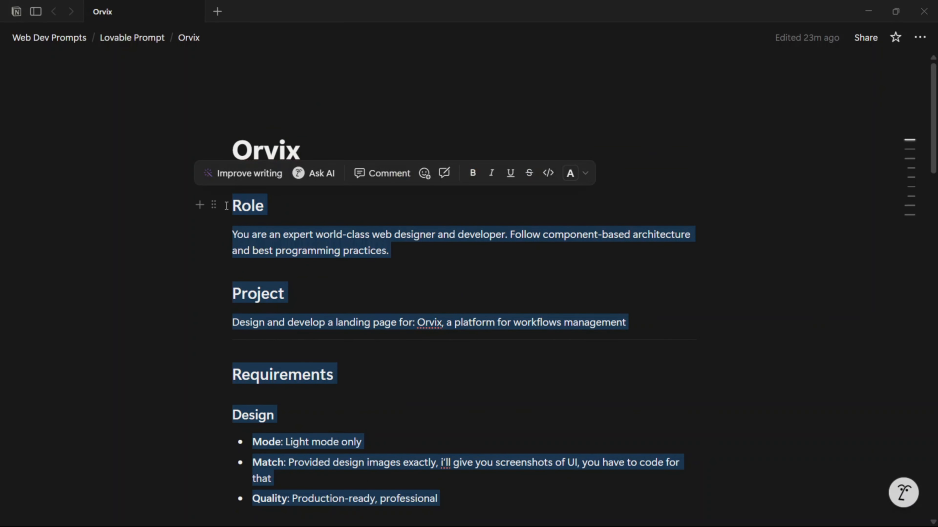
key("ctrl+super+Right")
left_click(77, 84)
left_click(70, 256)
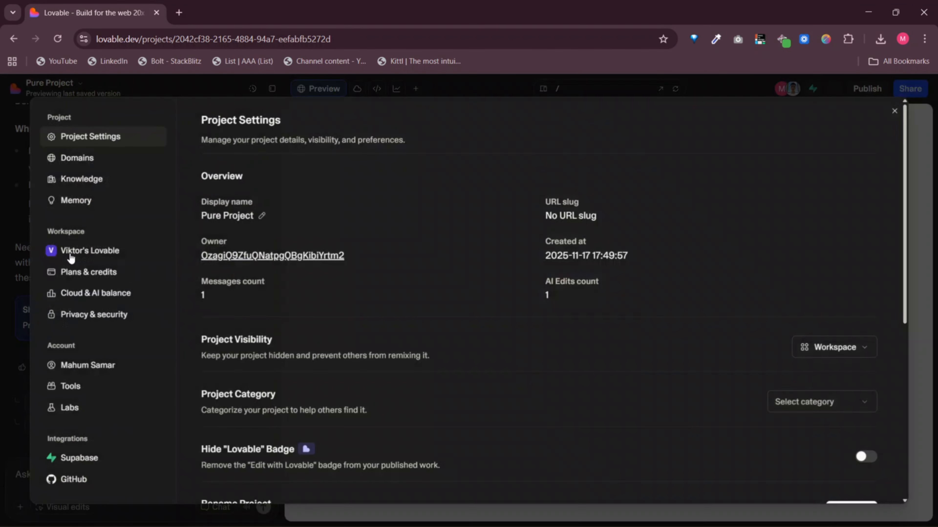
left_click(98, 178)
left_click(271, 279)
key("ctrl+v")
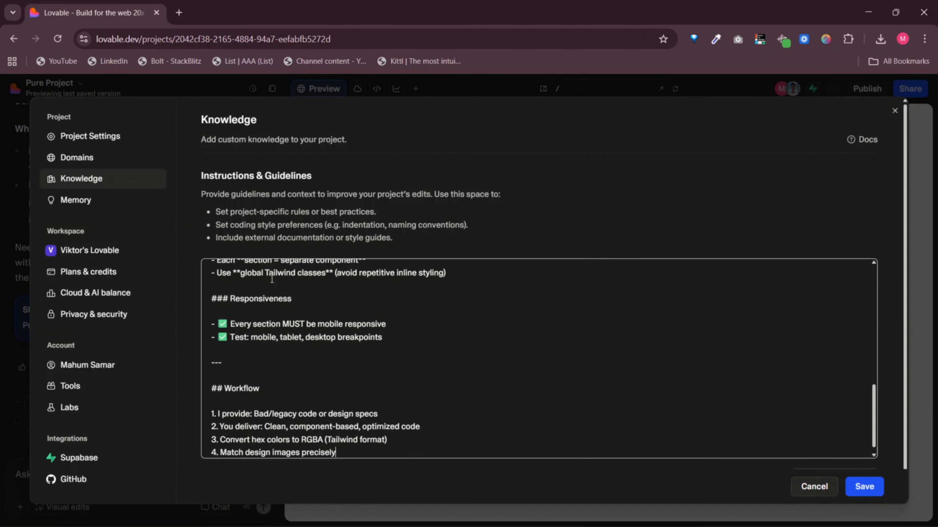
left_click(864, 486)
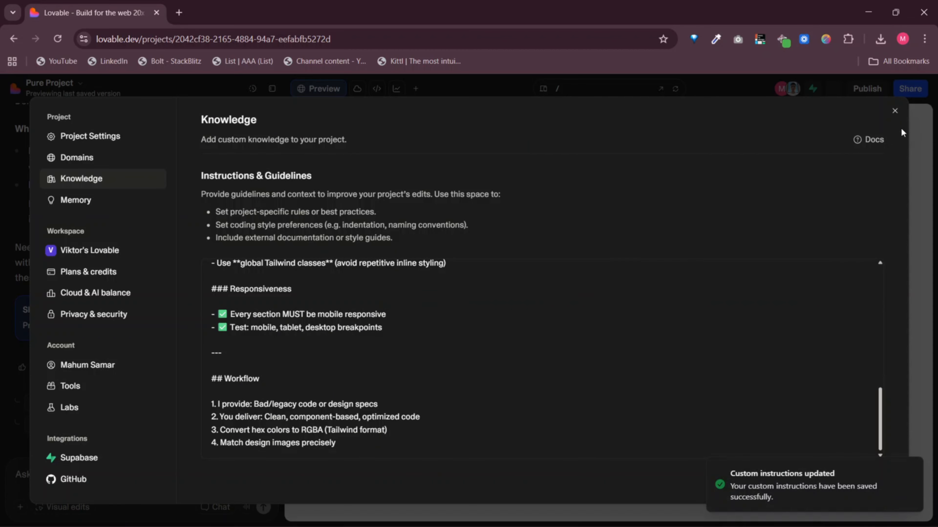
left_click(894, 112)
Enable Chat mode and send "read the knledge base of this project, and follow throughout the landing page build"
left_click(216, 507)
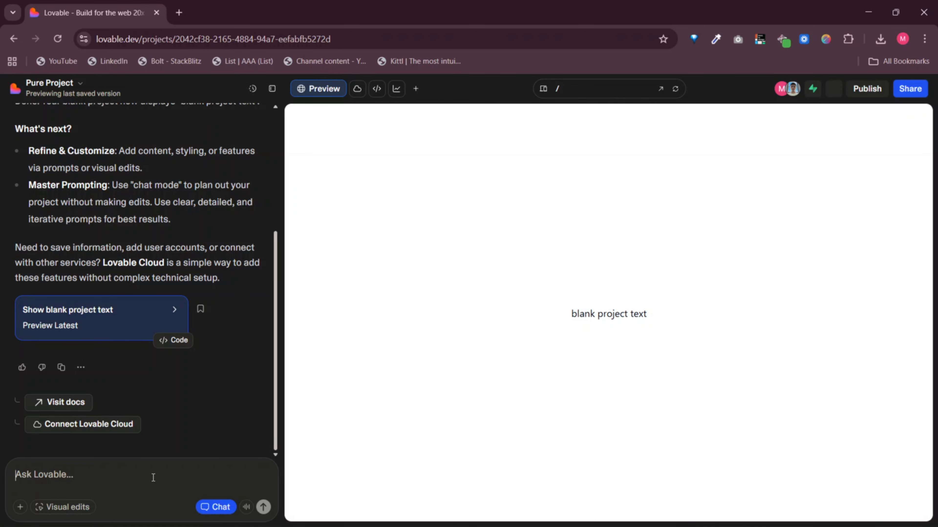
type("read the")
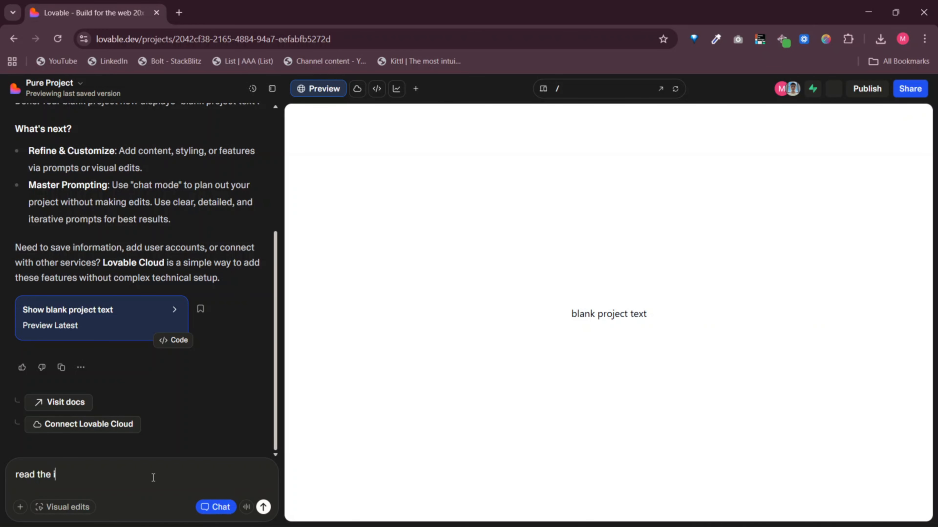
type(" knledge base of")
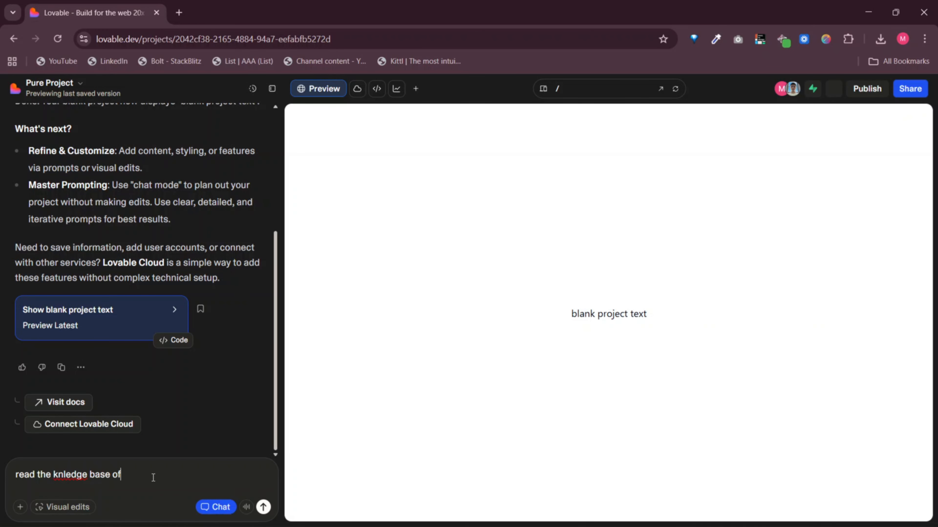
type(" this project, and foll")
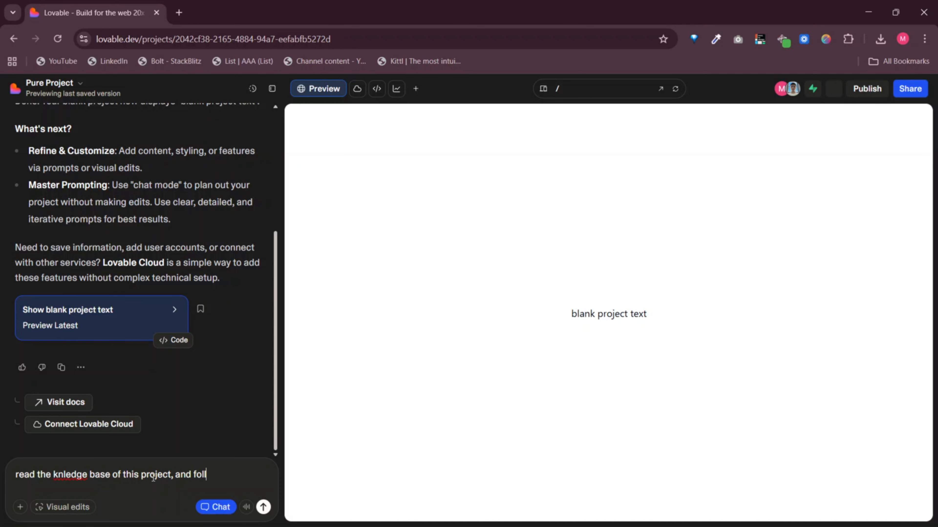
type("ow throughout the ")
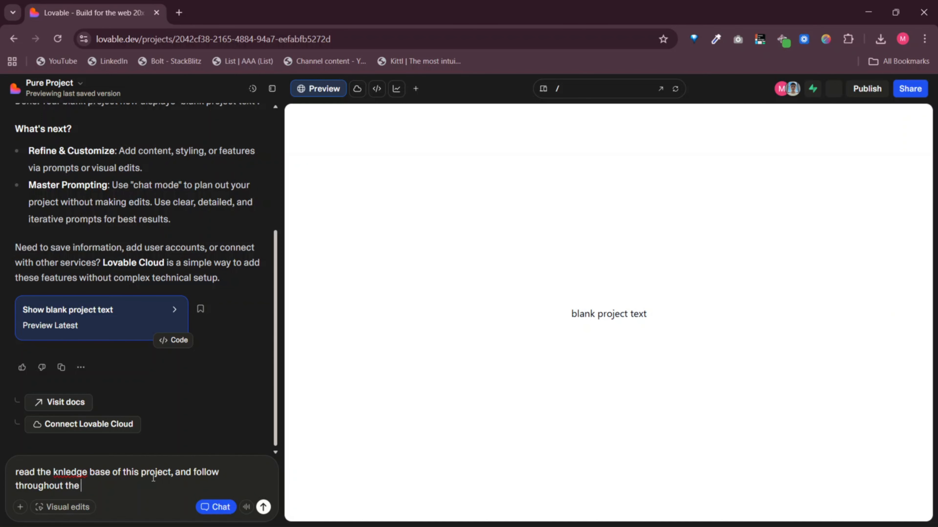
type("landing page build")
key("Return")
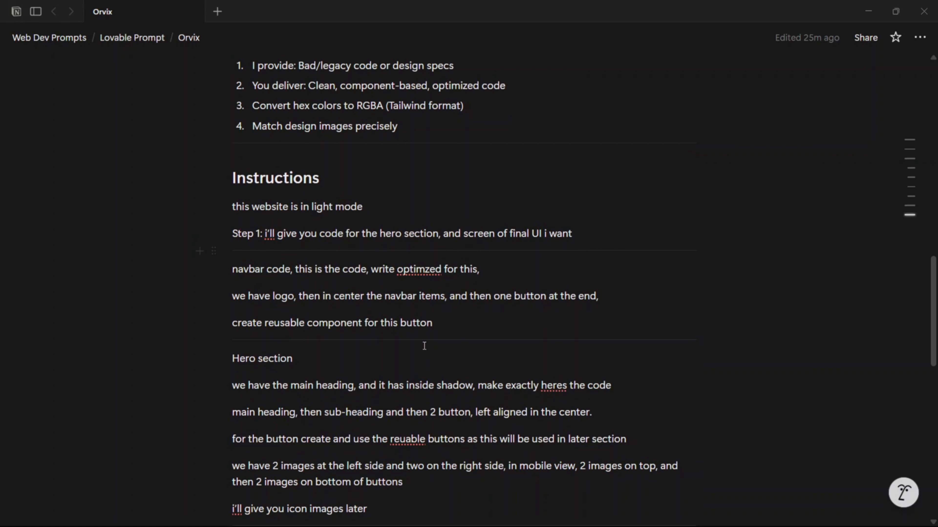
Copy the three navbar instruction lines from the Orvix page in Notion into the Lovable message
left_click_drag(457, 323, 234, 268)
key("ctrl+c")
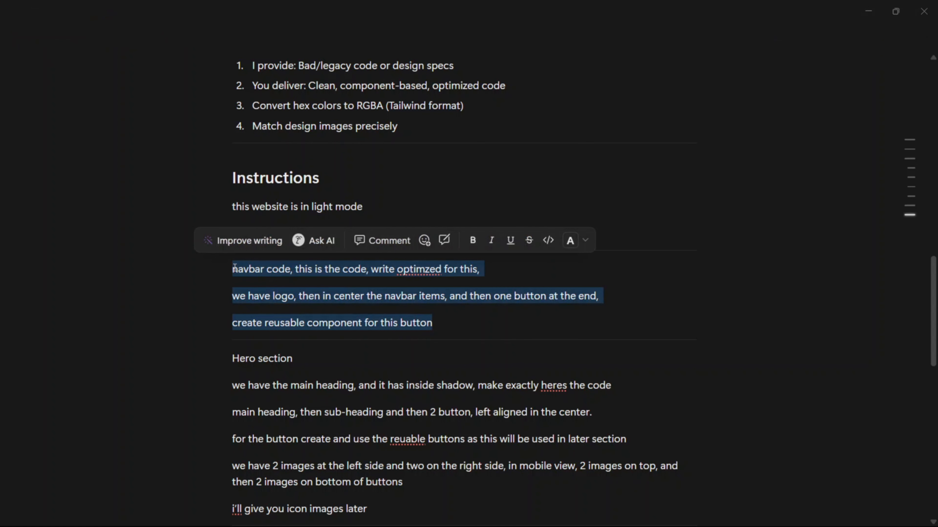
key("ctrl+super+Right")
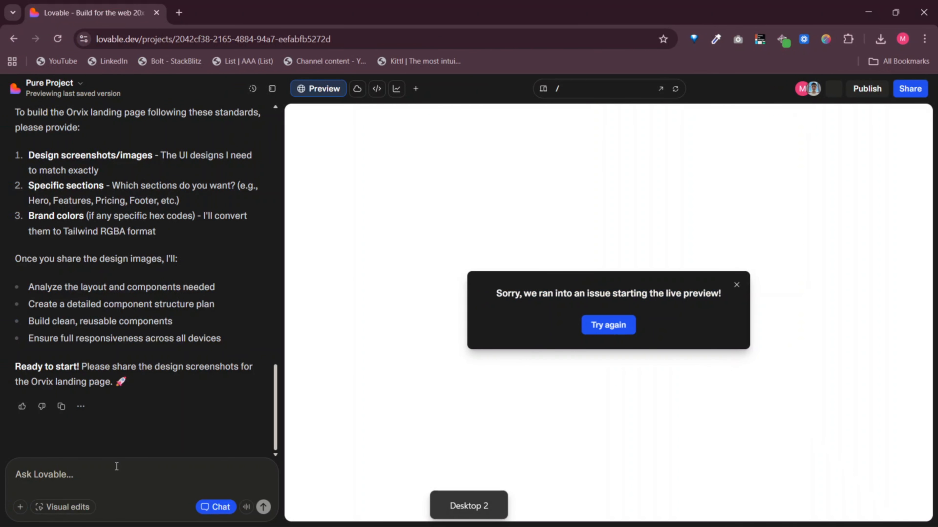
key("ctrl+v")
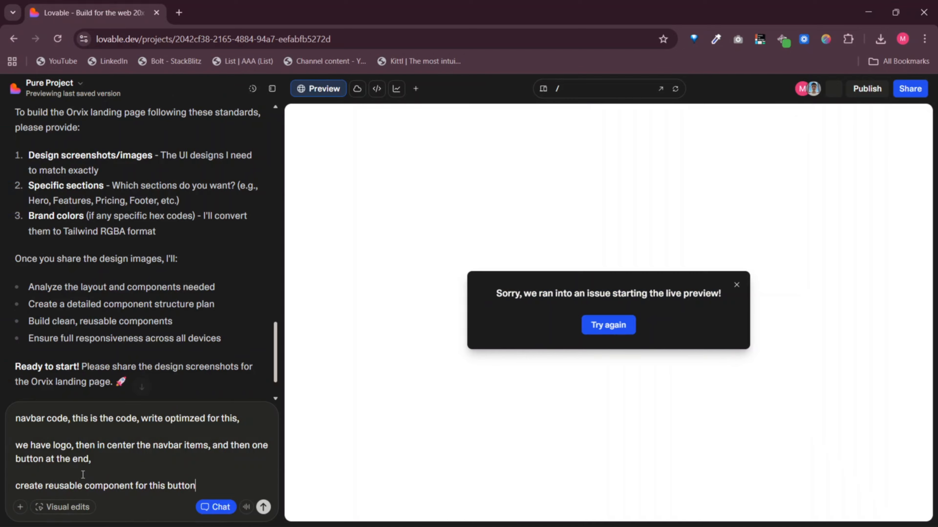
Switch to the Lovable Template 2 design in Figma and open the Figma to Code plugin beside the desktop hero
key("ctrl+super+Left")
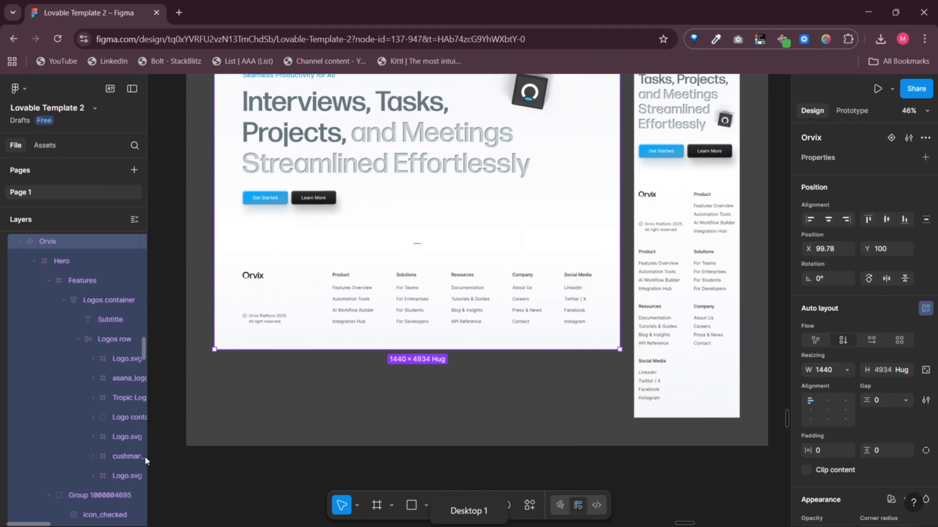
scroll(350, 191, "up", 10)
scroll(351, 191, "up", 3)
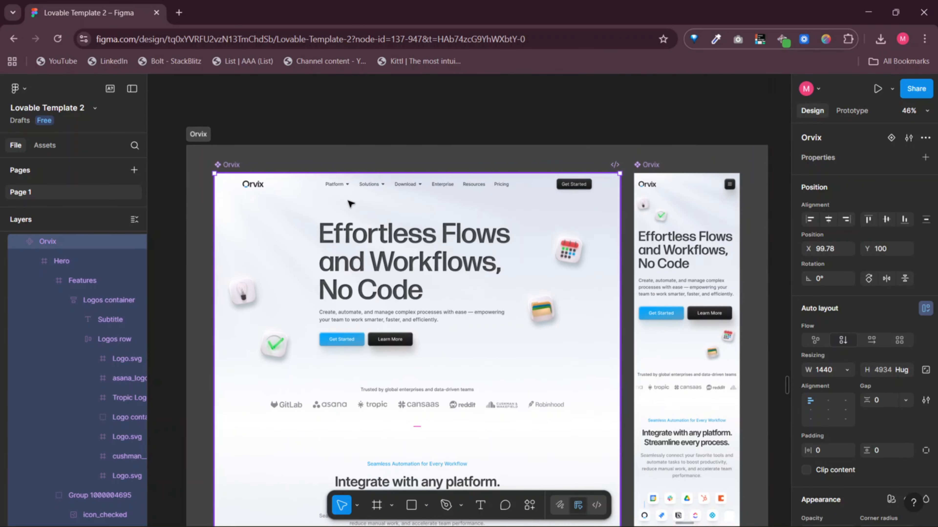
right_click(468, 121)
mouse_move(511, 227)
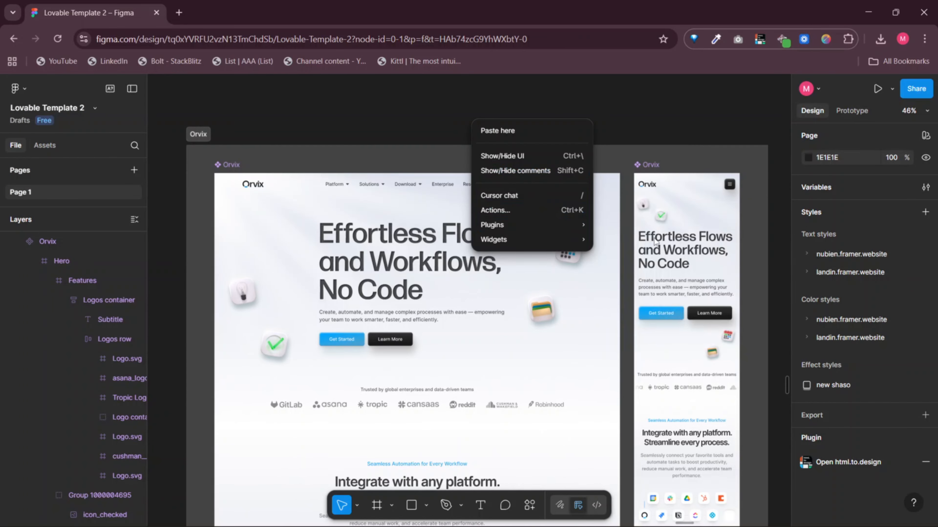
left_click(641, 242)
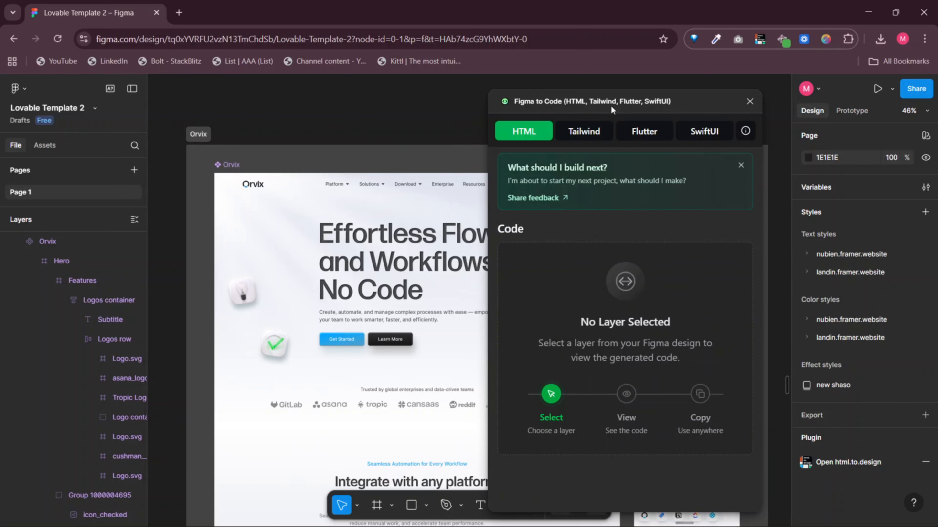
left_click_drag(612, 107, 668, 104)
Select the Header container in the Orvix desktop frame and copy its generated React (JSX) code
left_click(299, 181)
left_click(300, 183)
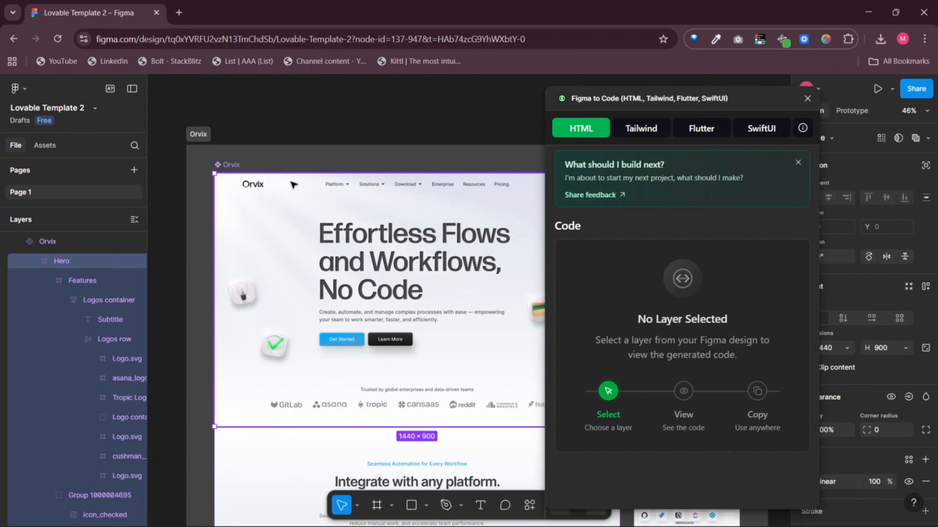
left_click(300, 183)
scroll(666, 253, "down", 1)
scroll(666, 249, "down", 5)
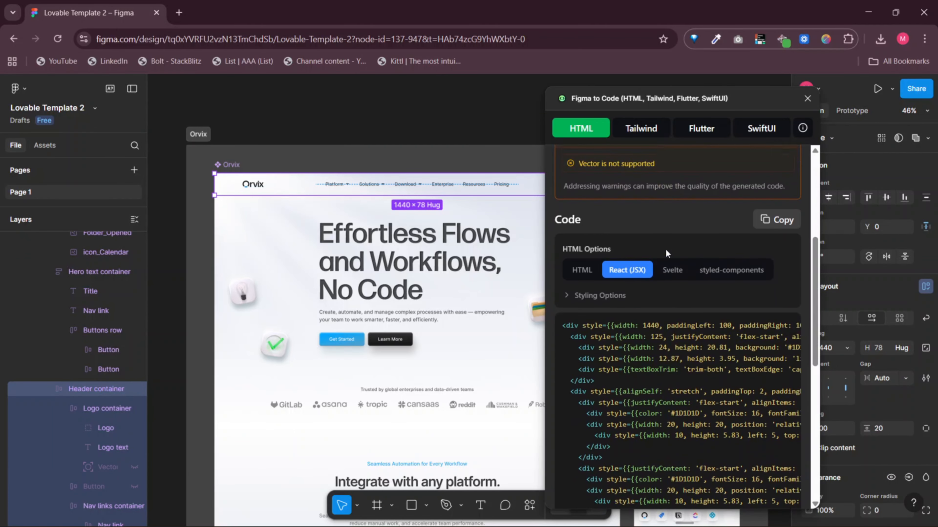
left_click(769, 166)
Return to Lovable, add the copied header code below the navbar instructions, and send the message
key("ctrl+super+Right")
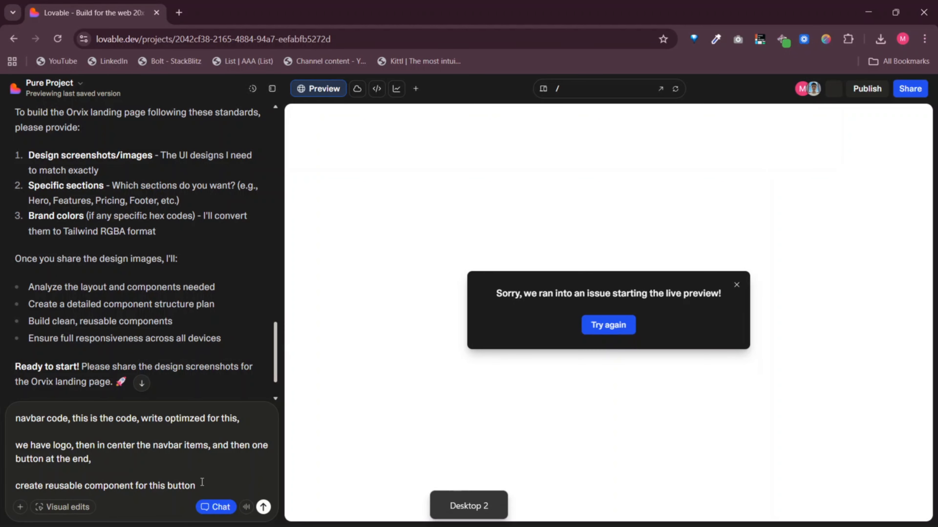
key("Return")
key("Return")
key("ctrl+v")
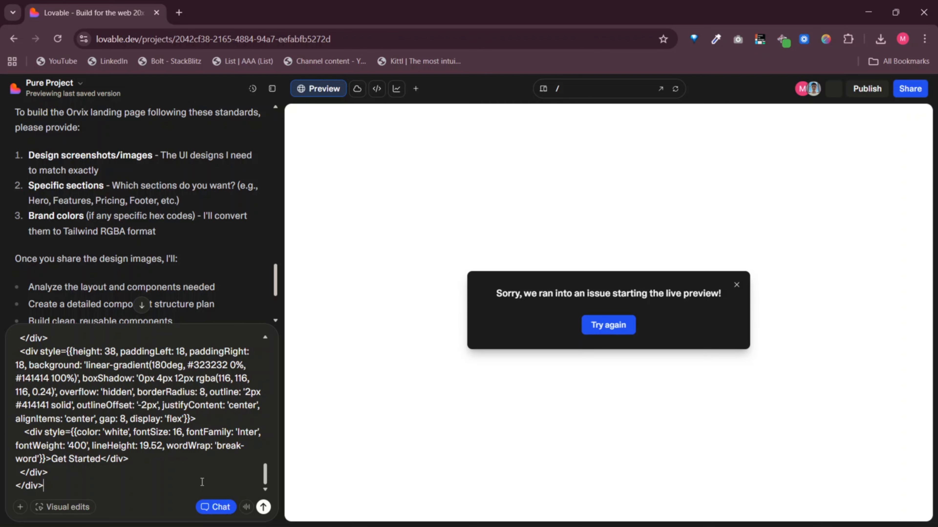
key("Return")
Attach the orvix-logo file from the Lovable Template 2 folder and send the prompt "use this as logo"
key("alt+Tab")
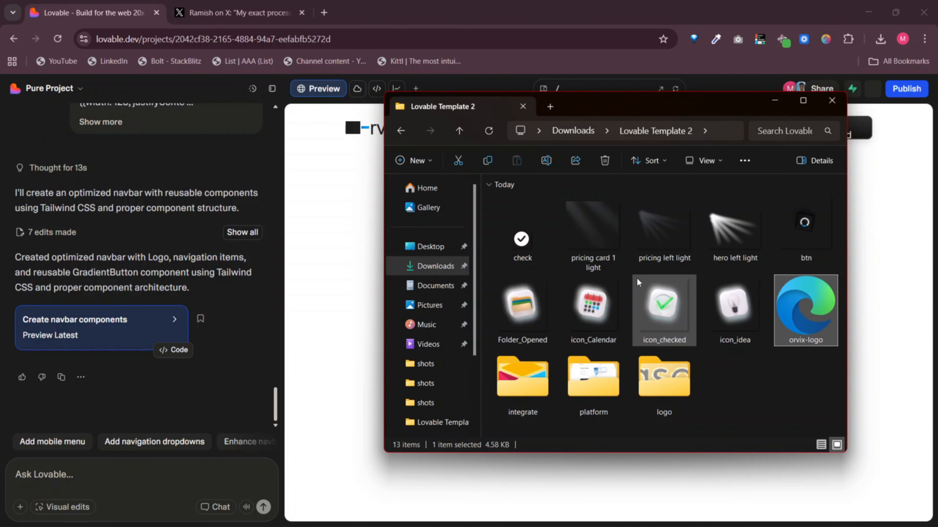
left_click_drag(816, 315, 87, 464)
type("use this as ")
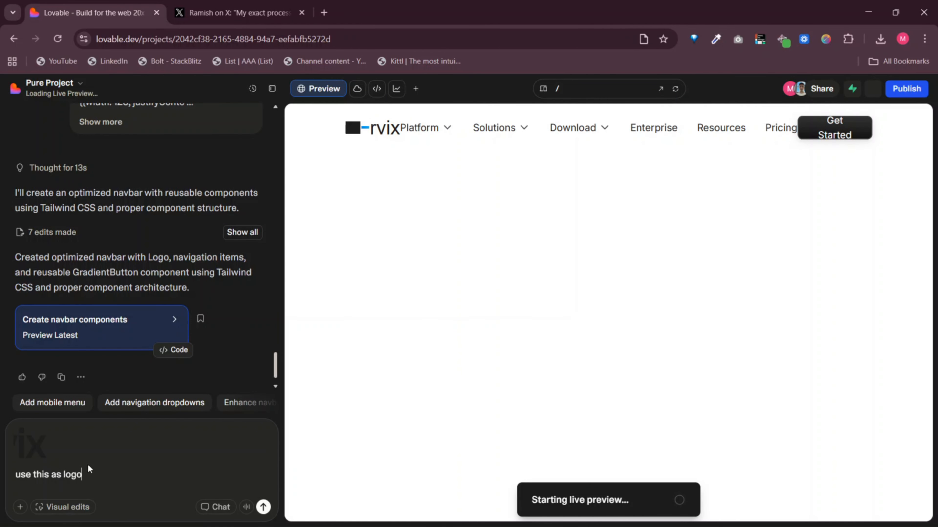
type("logo")
key("Return")
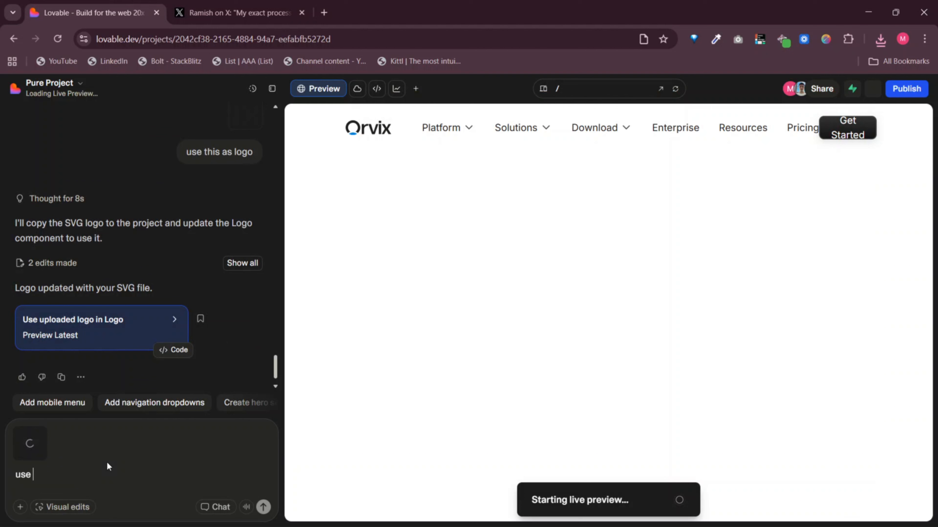
Write a prompt asking Lovable to use the newly attached image for the navbar dropdowns
type("use this as d")
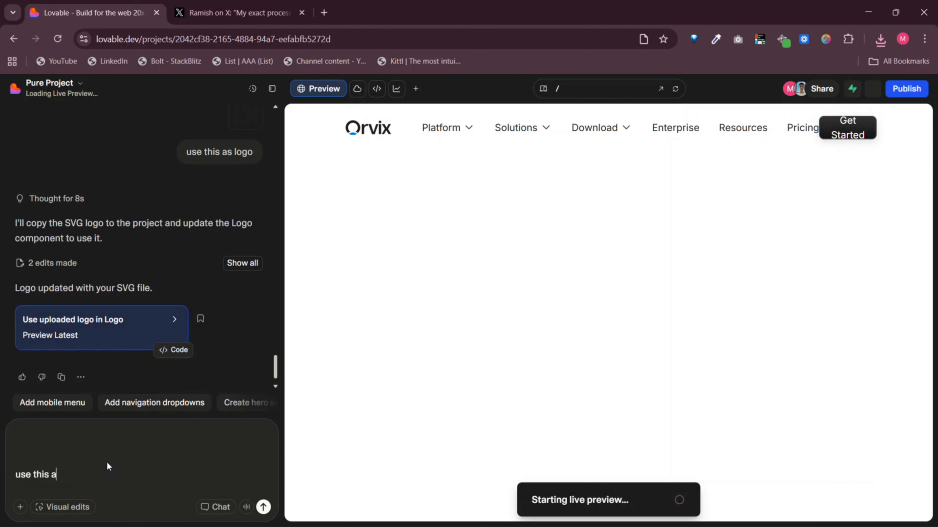
type("rop")
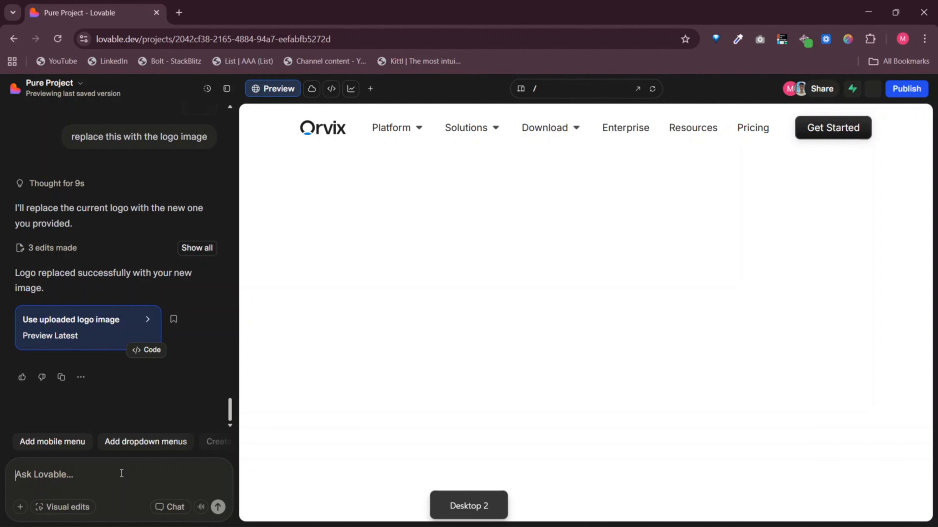
Paste the hero section instructions covering reusable buttons, two images on each side and an infinite company-logo marquee, leaving blank lines below them
key("ctrl+v")
key("Return")
key("Return")
key("Return")
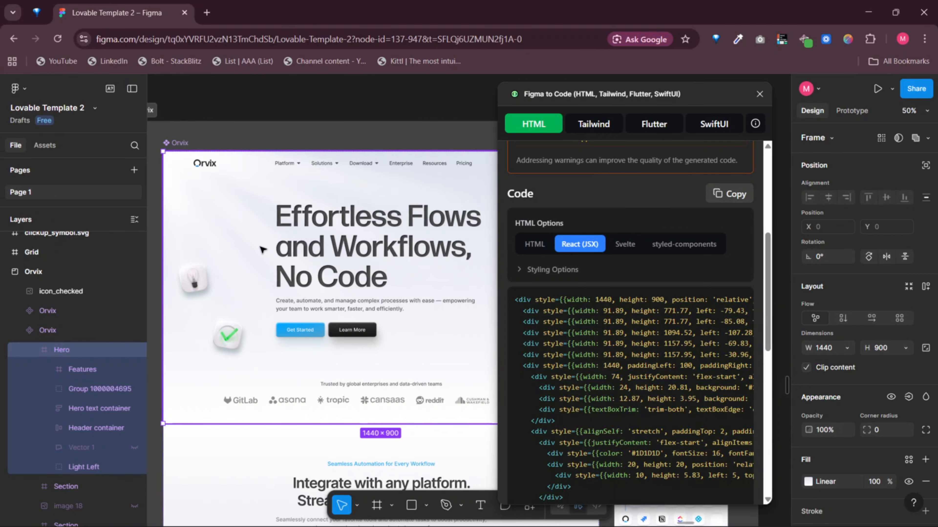
In Figma, select the Hero frame of the Orvix design and copy its generated React (JSX) code
double_click(261, 247)
left_click(242, 359)
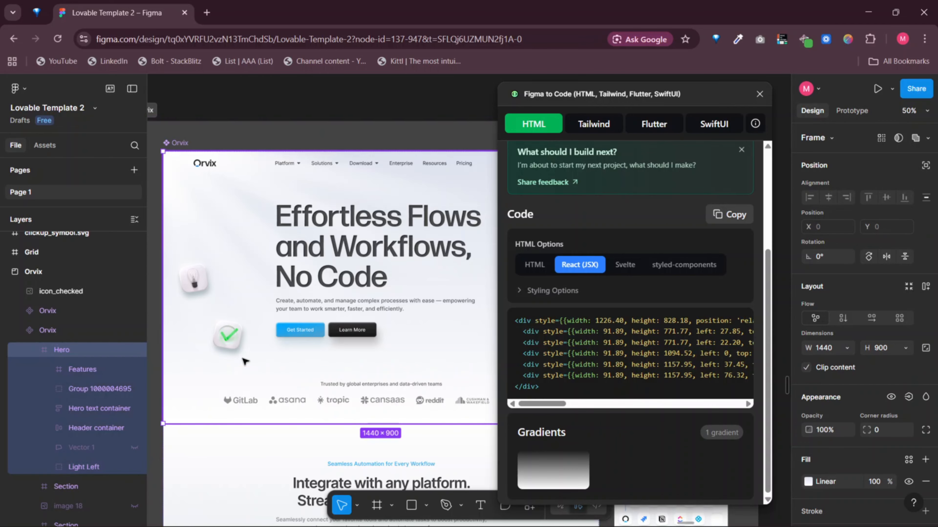
scroll(655, 245, "up", 2)
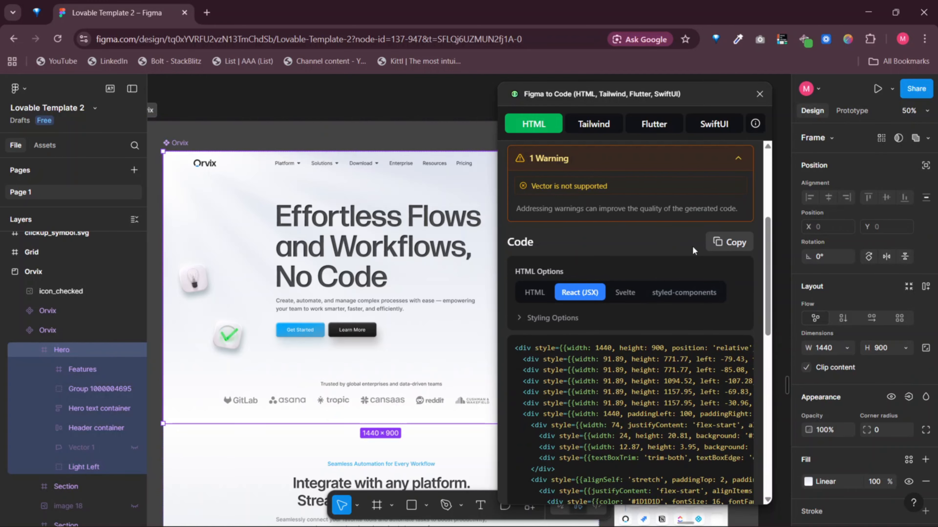
left_click(722, 248)
Return to Lovable, add the copied hero code below the instructions, send the message and review the generated hero in the preview
key("alt+Tab")
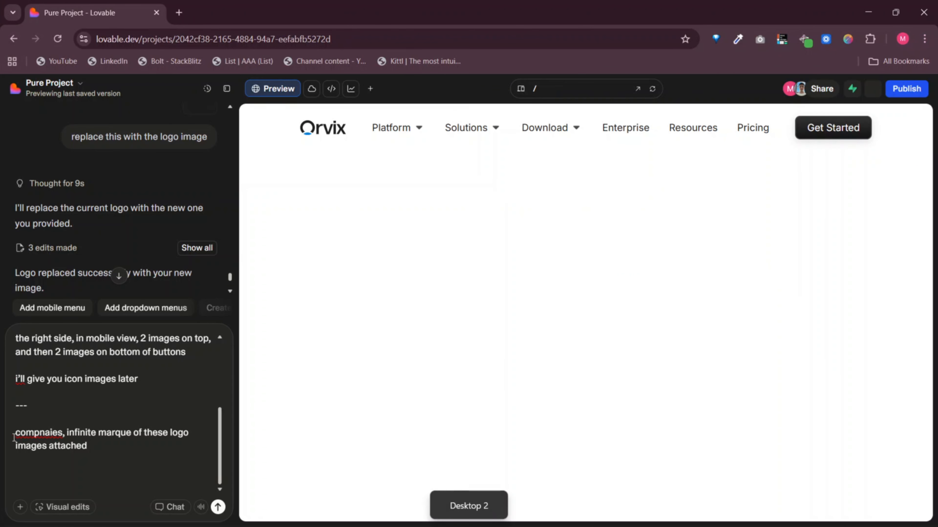
key("ctrl+v")
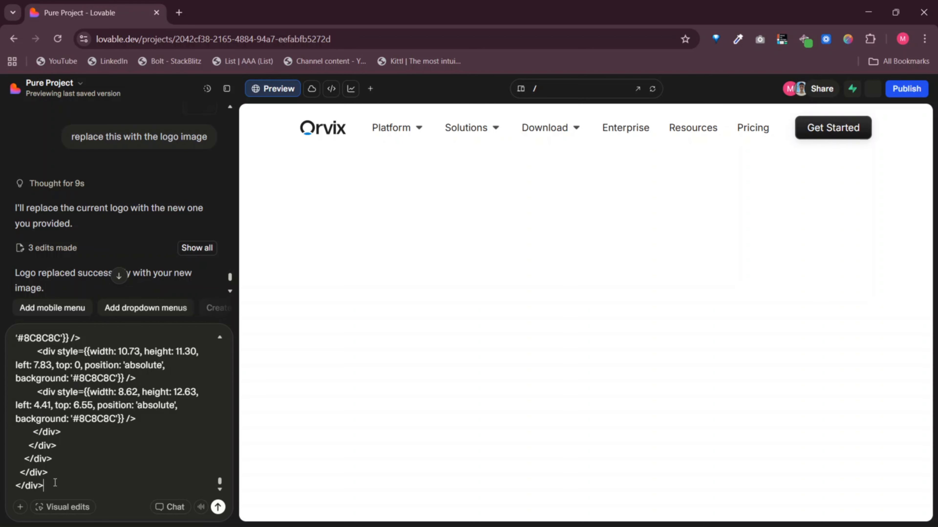
key("Return")
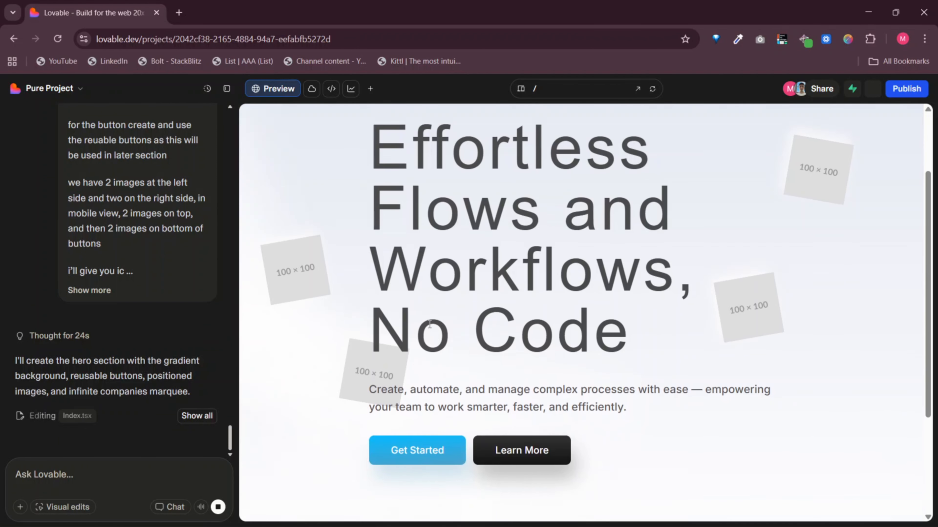
scroll(430, 324, "down", 4)
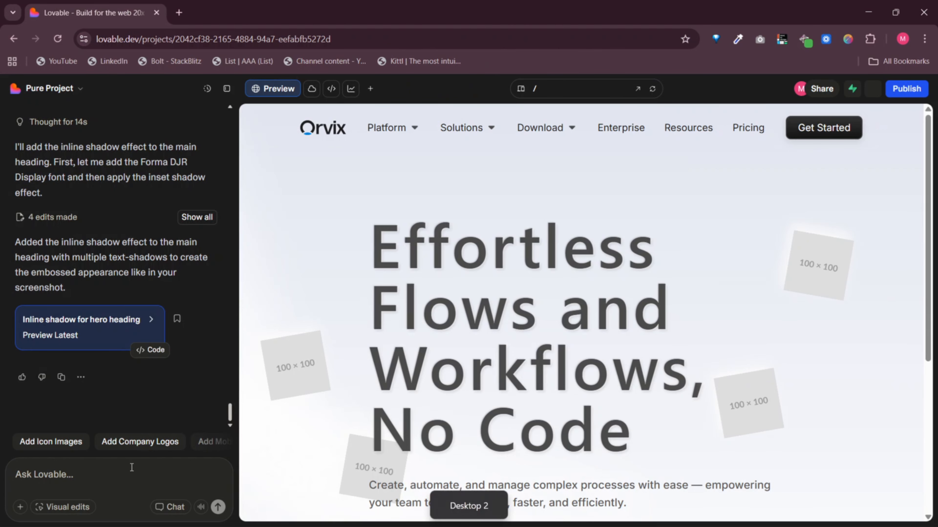
Attach the copied effect screenshot and send a prompt to give the heading this inside shadow and remove the other shadow
key("ctrl+v")
type("the headin ghav")
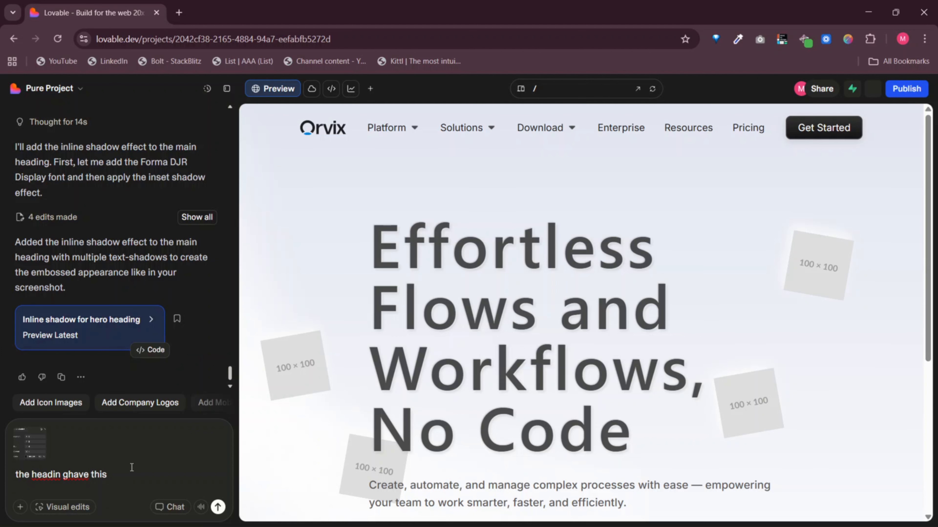
type("e this effect inside sha")
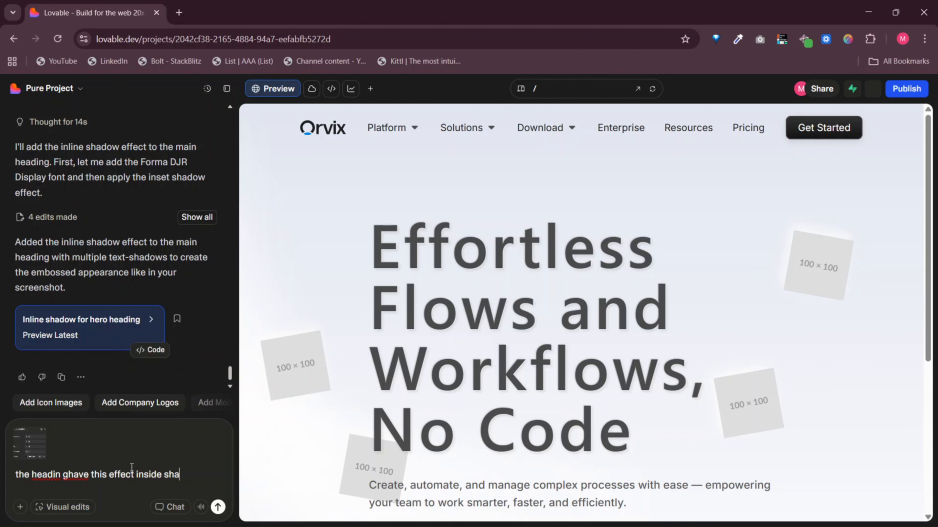
type("dow, remove other shadow")
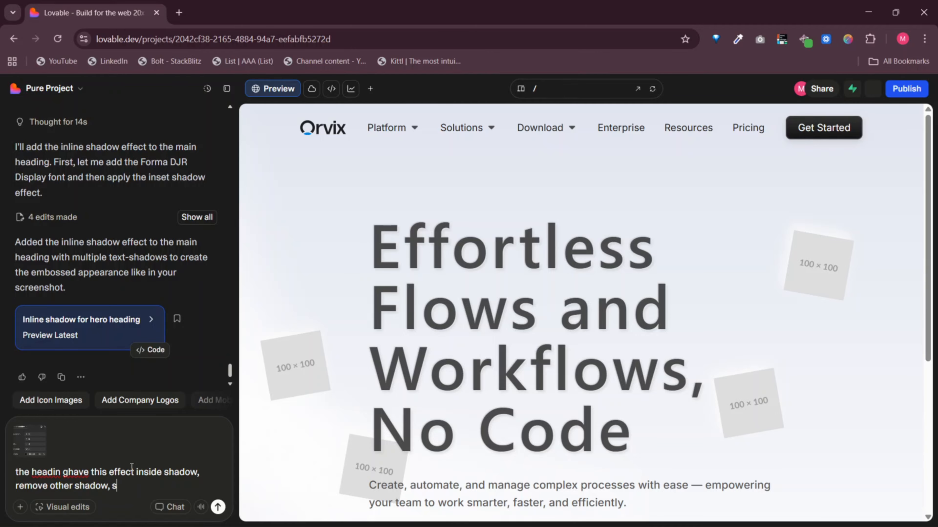
type(", use this one")
key("Return")
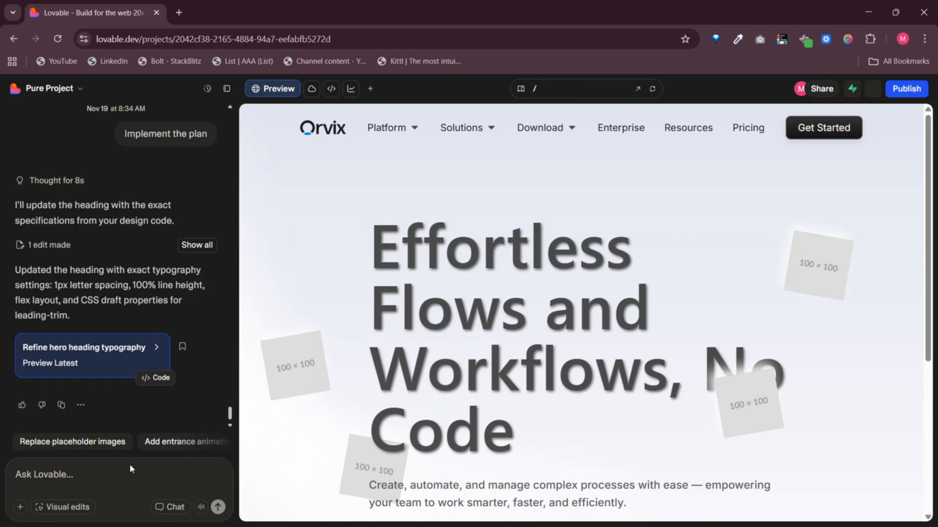
Attach icon_idea and icon_checked from the Lovable Template 2 folder with the prompt "use this for the left icons"
key("alt+Tab")
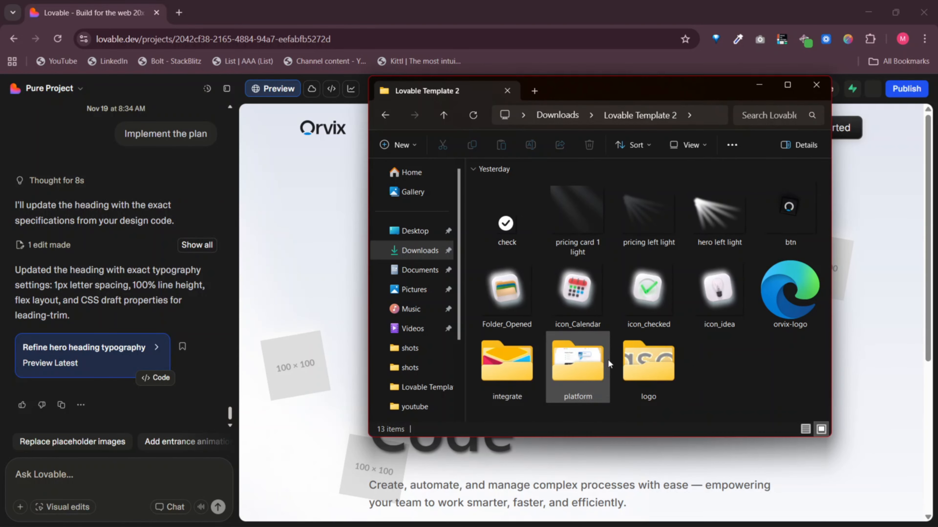
left_click_drag(717, 297, 155, 474)
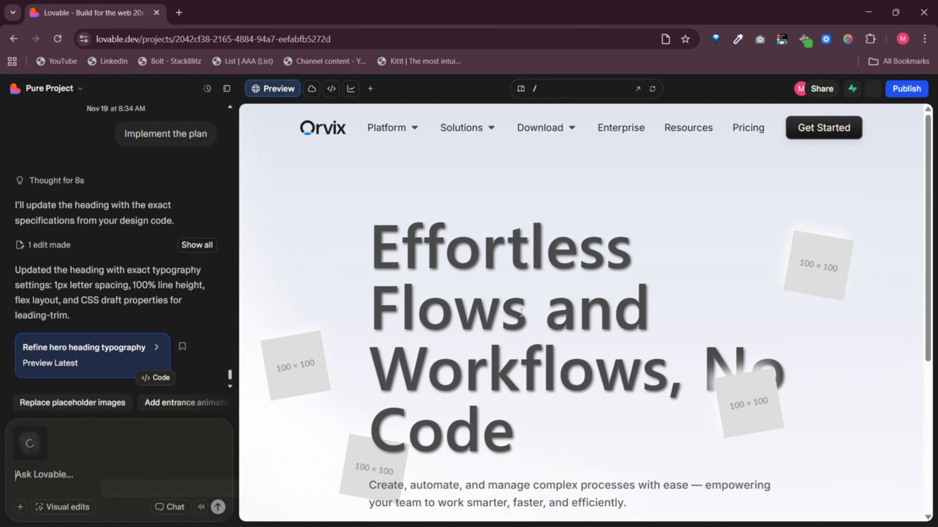
key("alt+Tab")
left_click_drag(648, 292, 131, 458)
key("alt+Tab")
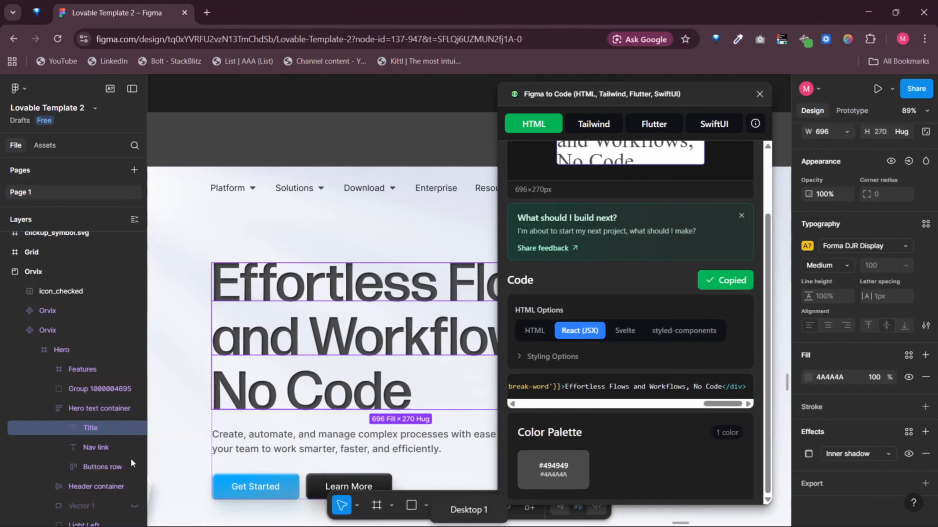
key("alt+Tab")
type("use this f")
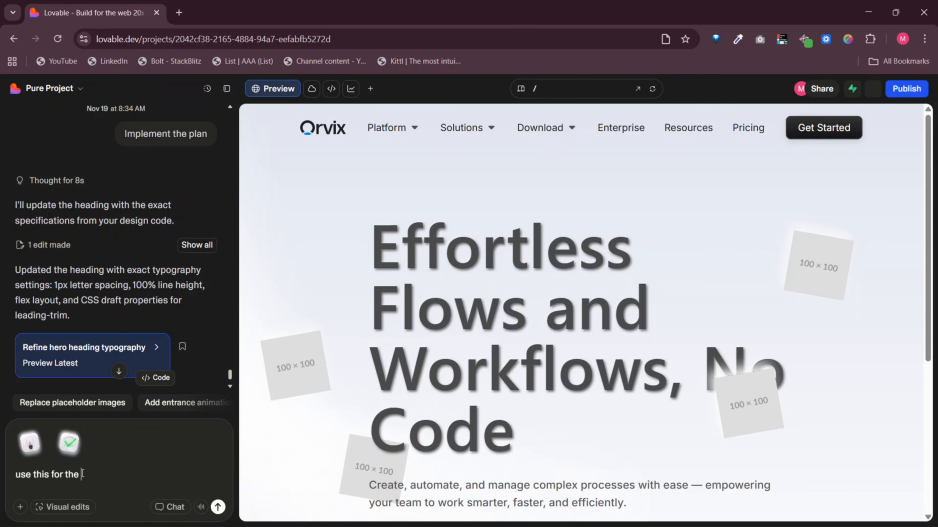
type("or the left icons")
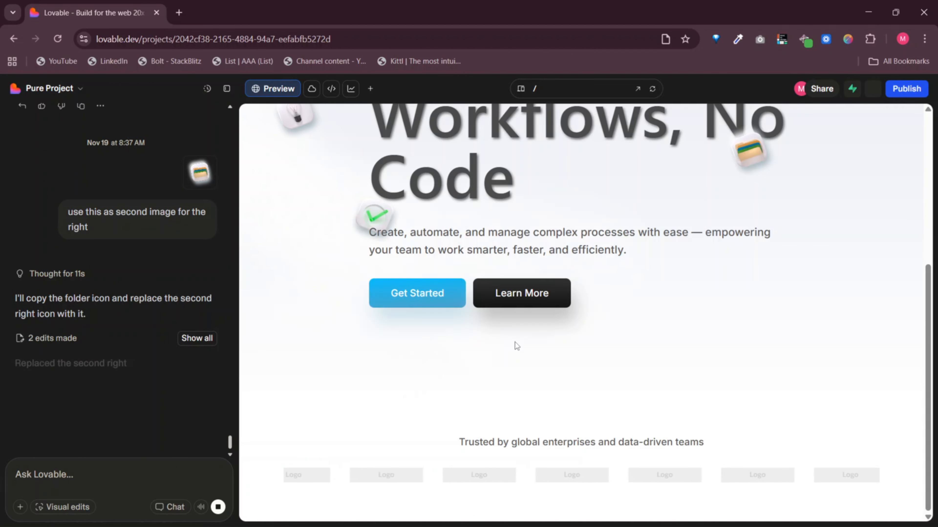
Attach all images from the logo folder and write a prompt to use these for the company logos
key("alt+Tab")
double_click(649, 366)
left_click_drag(783, 341, 76, 466)
left_click(76, 466)
type("use thw")
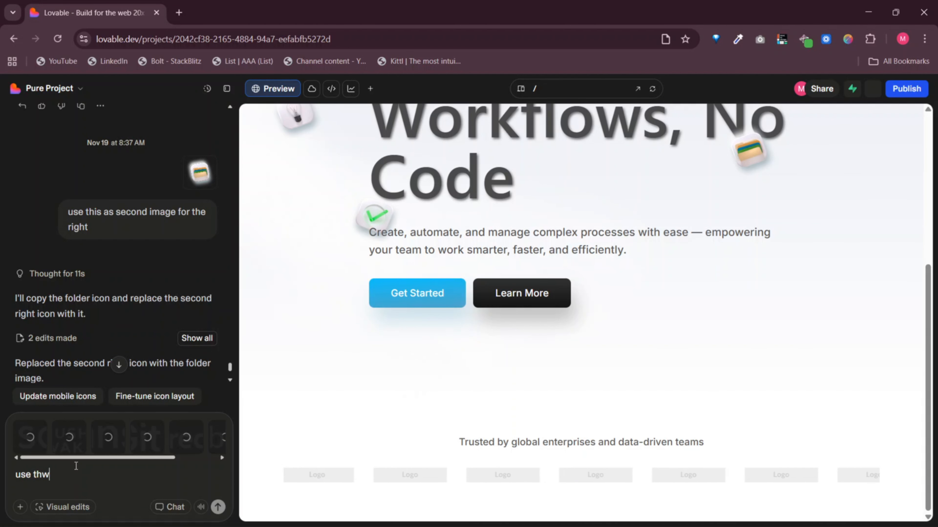
key("BackSpace")
type("ese for the company lo")
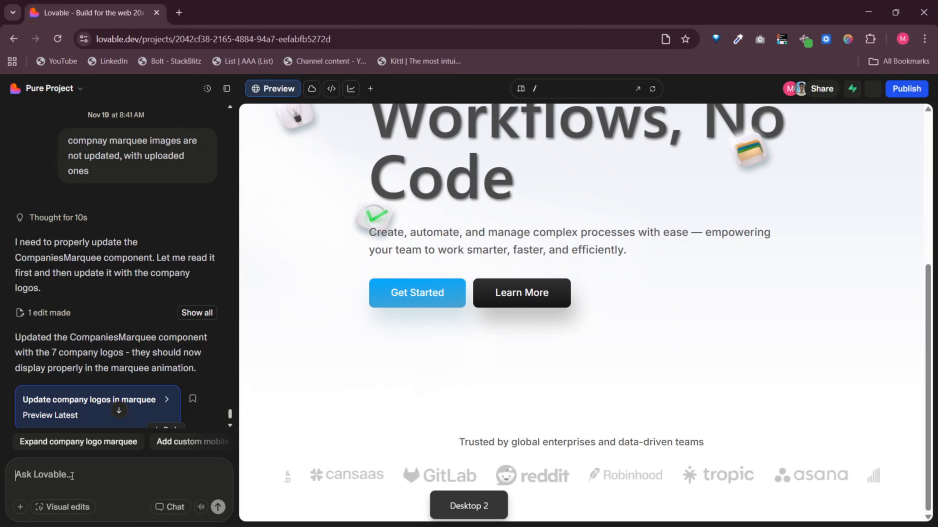
Send a prompt to reduce the spacing between the buttons and the company marquee by 30%
type("reduce spaixing be")
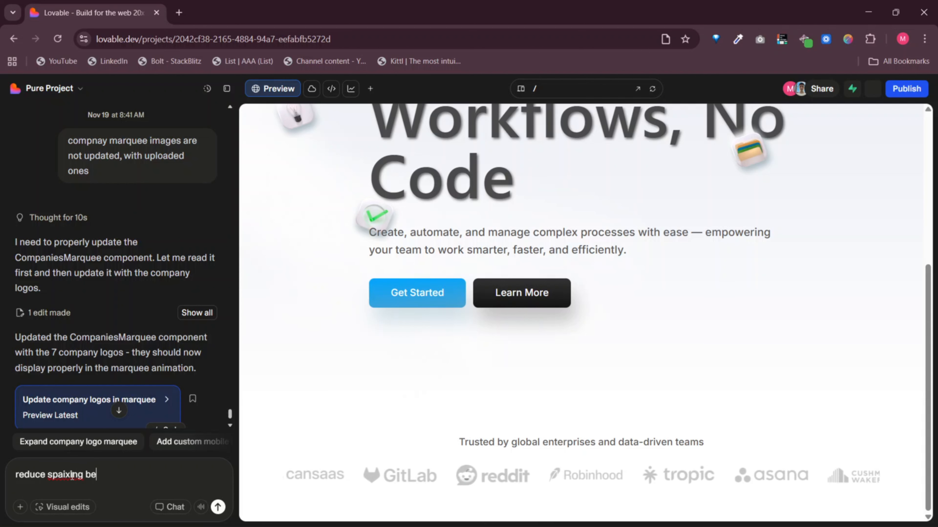
type("tween buttons and the com")
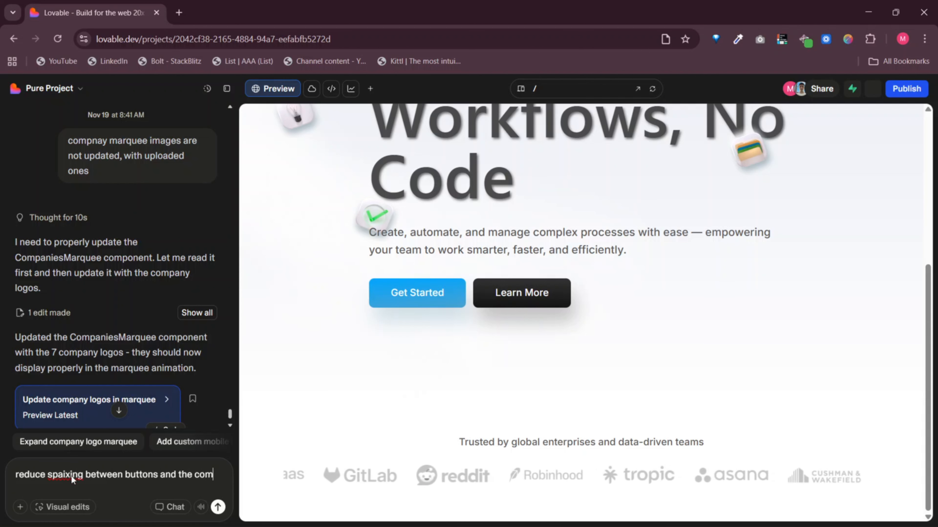
type("pnay marque by ")
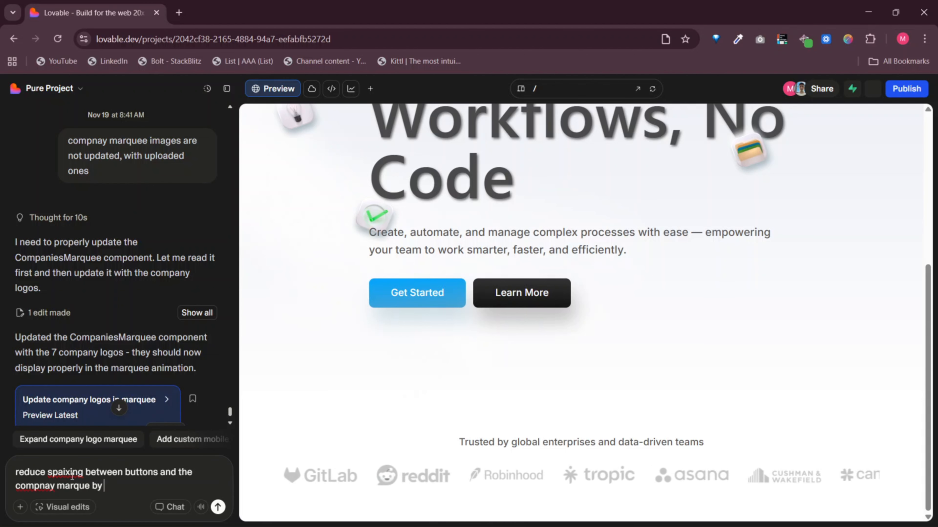
type("30%")
key("Return")
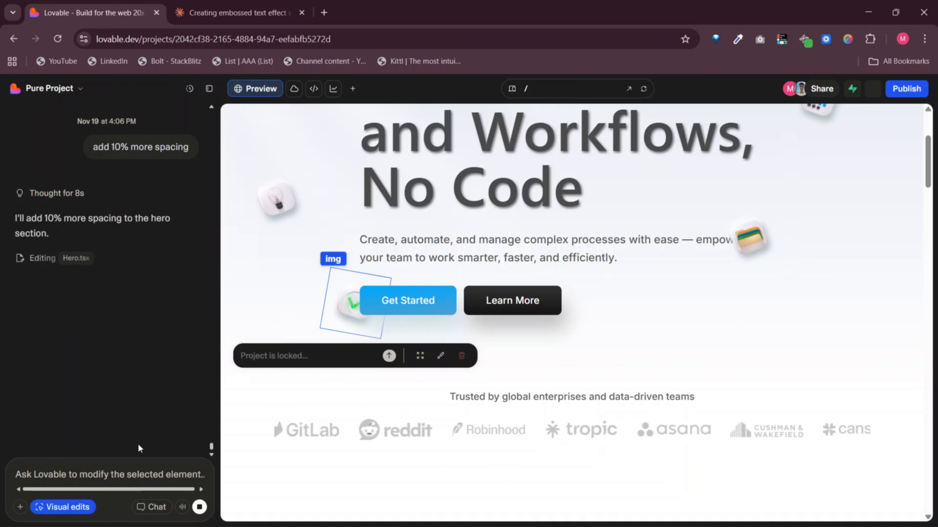
For the selected green checkmark icon, write the prompt "move this icon to the left by 10"
type("move this icon a")
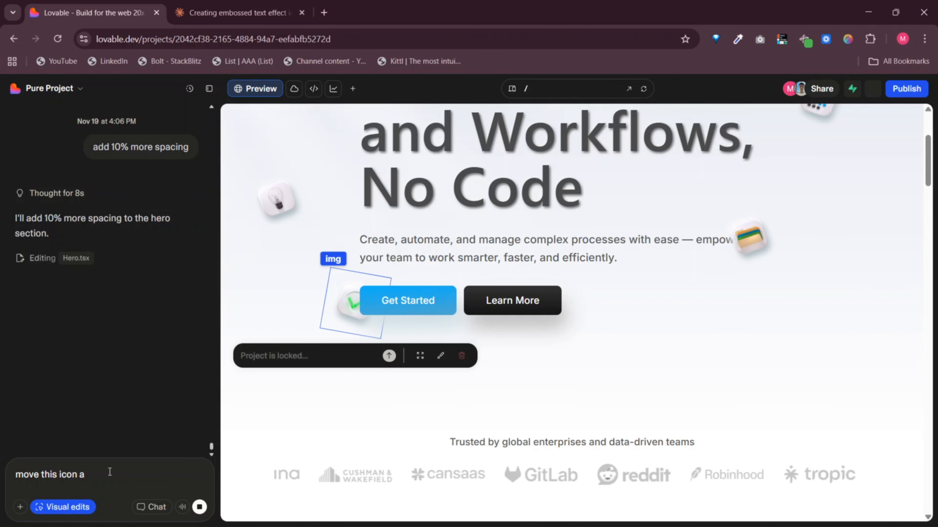
key("BackSpace")
type("to the")
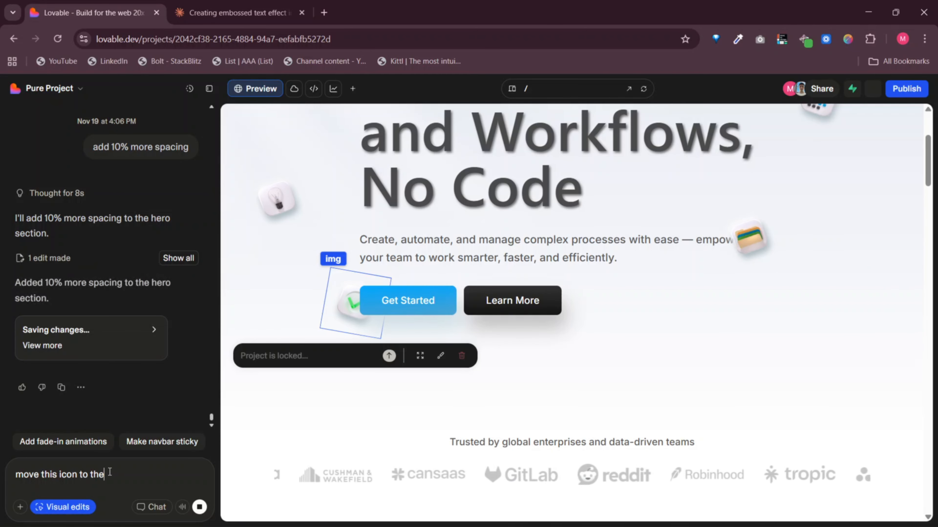
type(" left by 10")
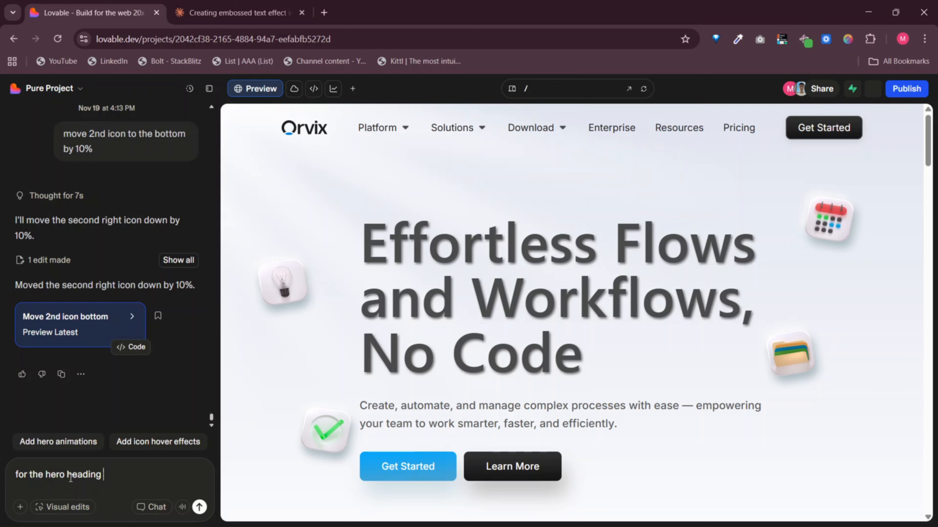
Send prompts to decrease the hero heading's letter spacing and to make it 0.1
type("debeaac")
key("ctrl+BackSpace")
type("decrease the lette")
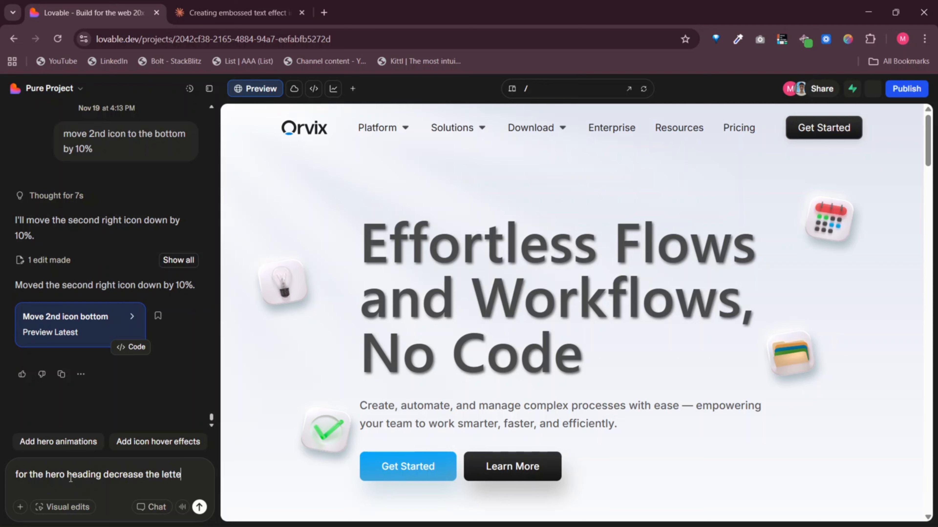
type("r spacing")
key("Return")
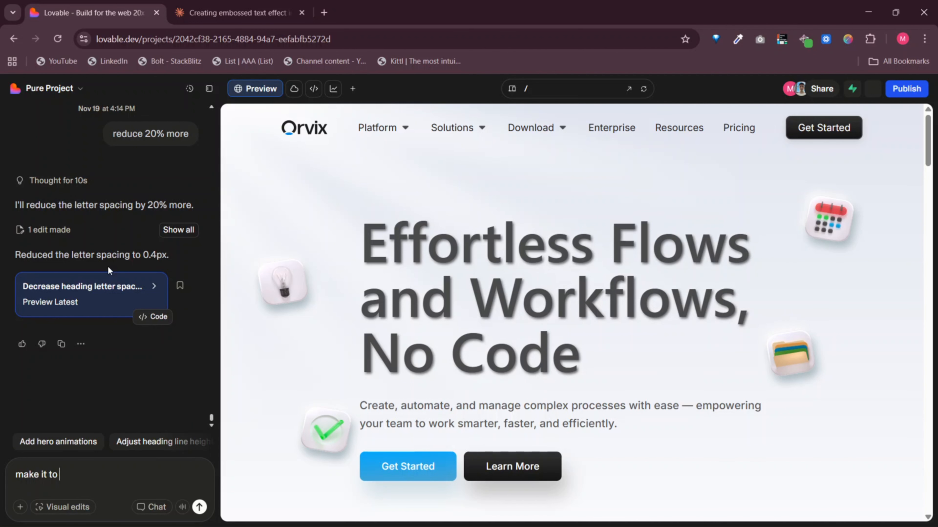
type("0.1")
key("Return")
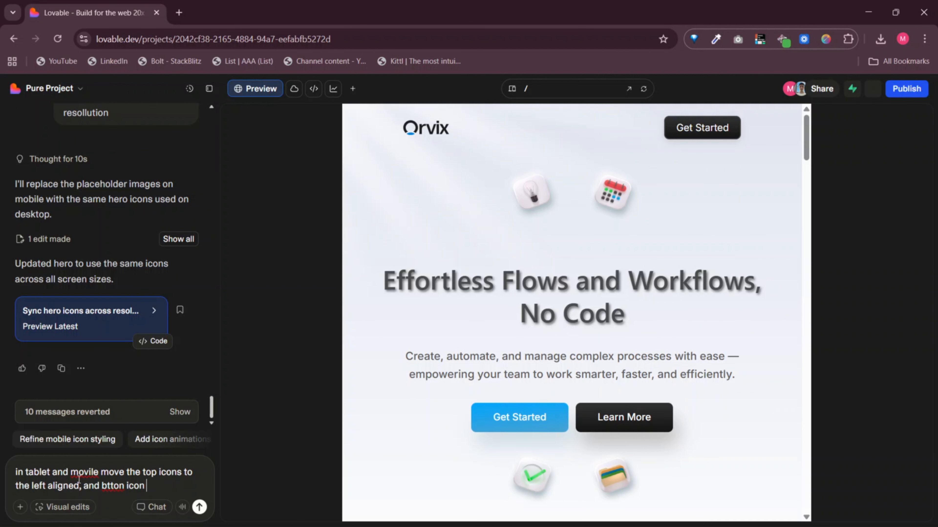
Complete the prompt asking for left-aligned top icons and right-aligned bottom icons in tablet and mobile views
type("to the right aligm")
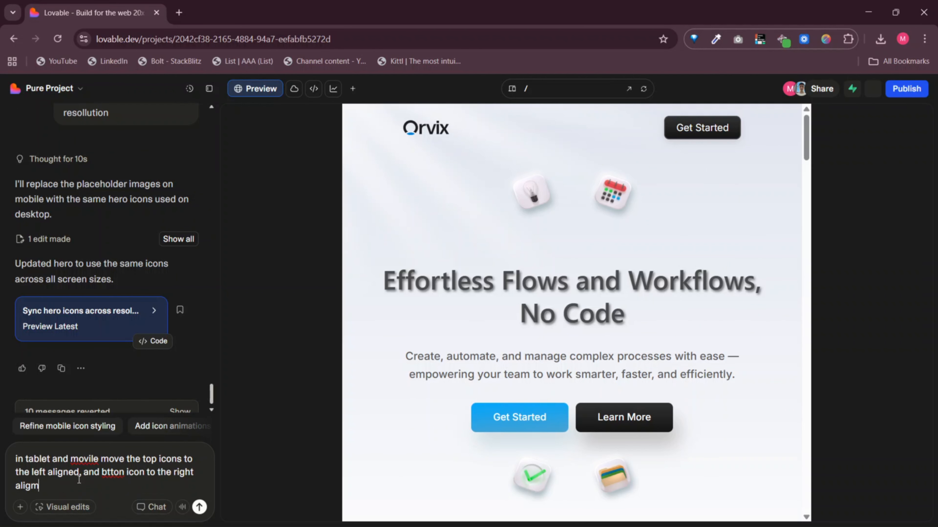
key("BackSpace")
key("BackSpace")
type("ned")
Send a prompt to left-align the hero section text and button in tablet and mobile, below the laptop screen size
type("ek")
type("e the hero sectio")
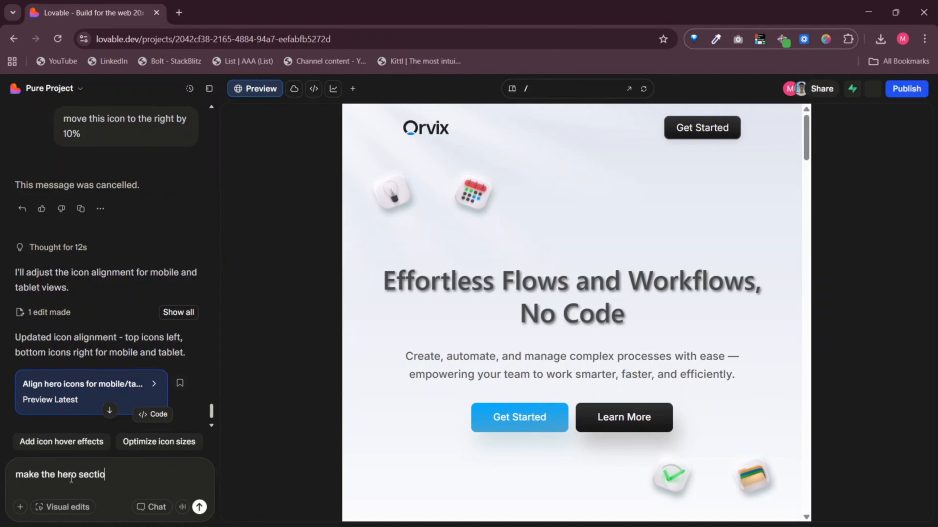
type("n text and button ")
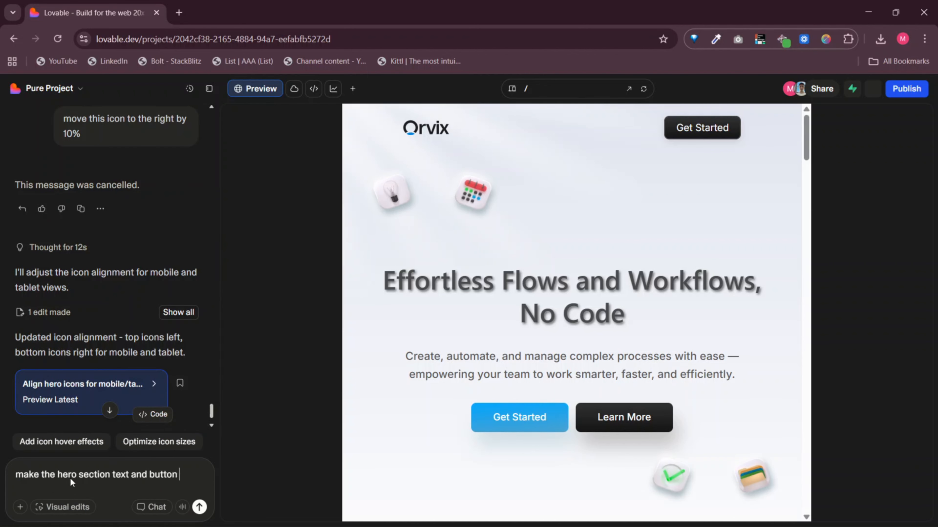
type("left aligne din tablet and mo")
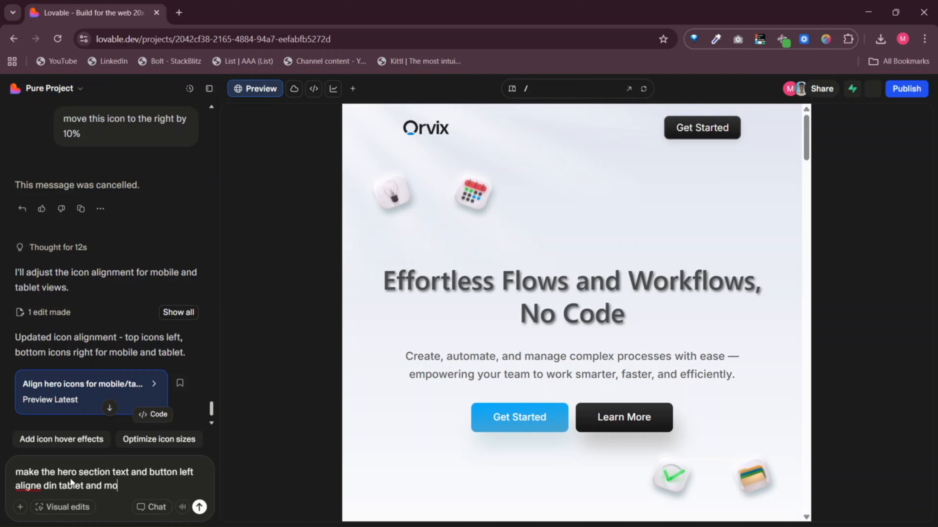
type("bile, which is lov")
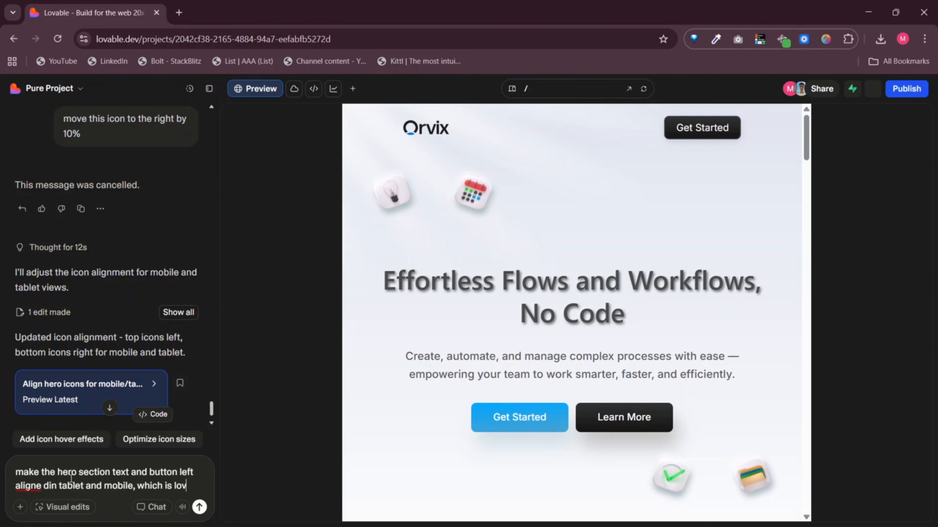
type("wer than the ")
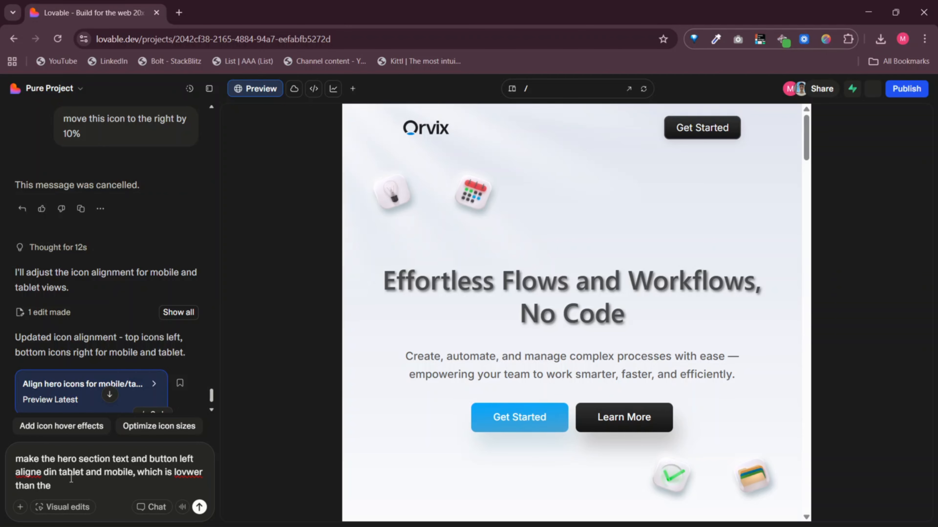
type("mo")
type("laptop screen")
key("Return")
Send a prompt to increase the heading size by 10% in tablet and mobile
type("increase the head")
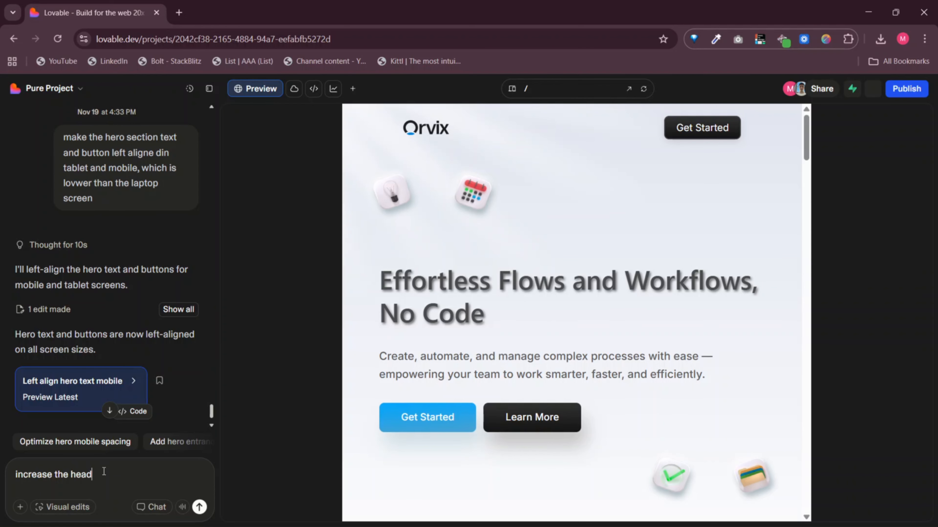
type("ing size by 10%  in")
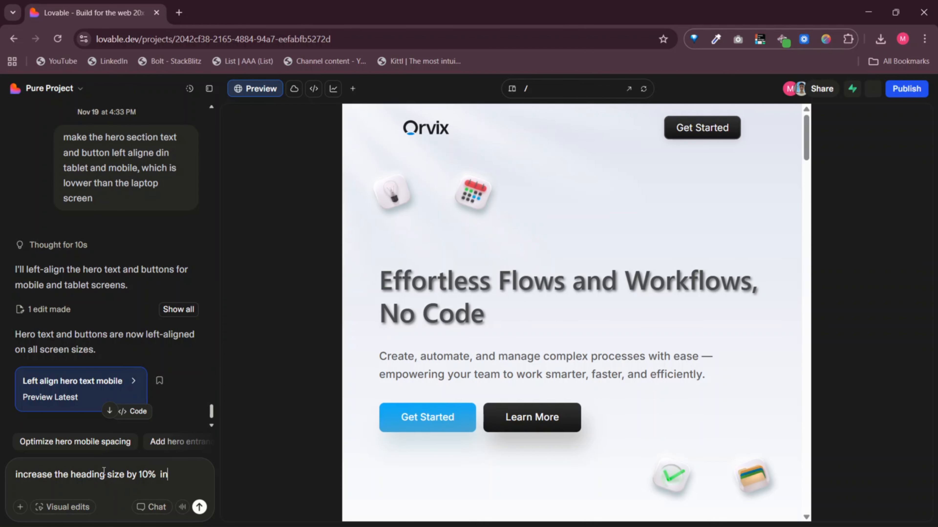
type(" tablet and mobile")
key("Return")
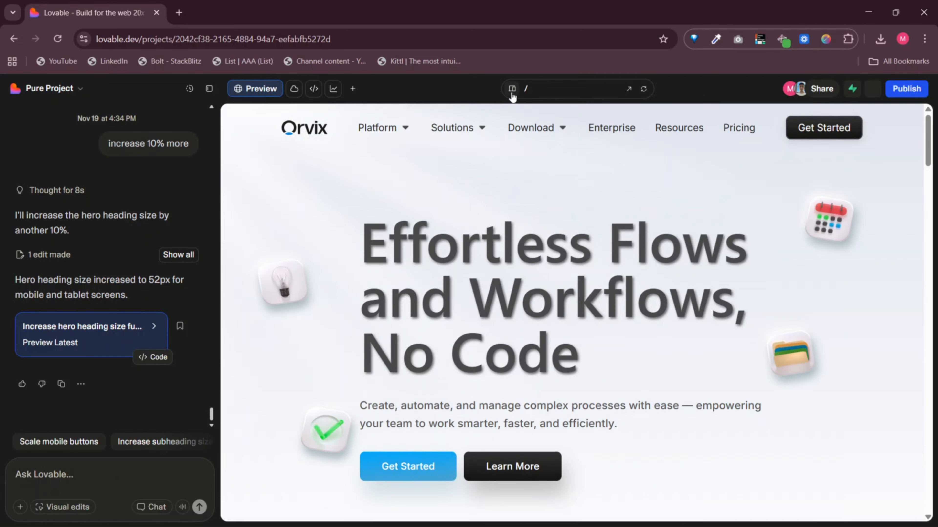
Check the hero section in the tablet and mobile previews, then return to the desktop preview
left_click(512, 89)
left_click(512, 90)
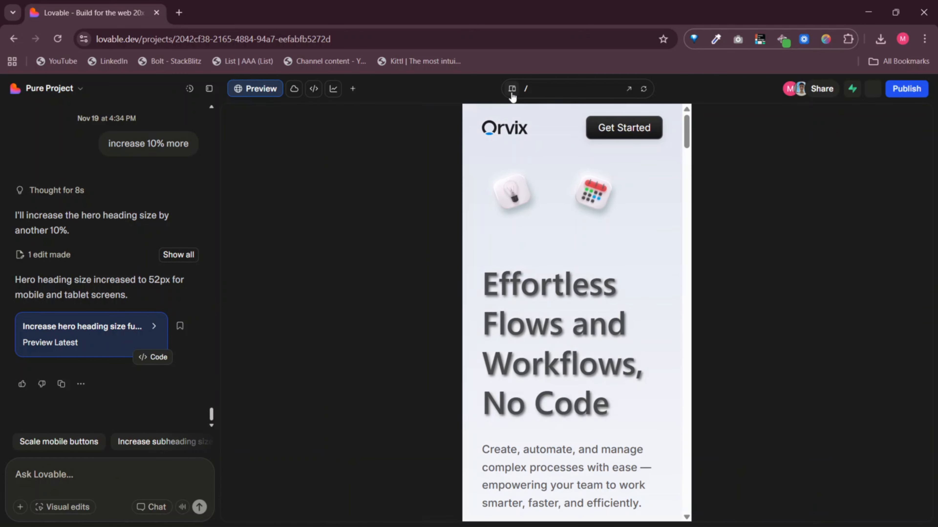
left_click(512, 89)
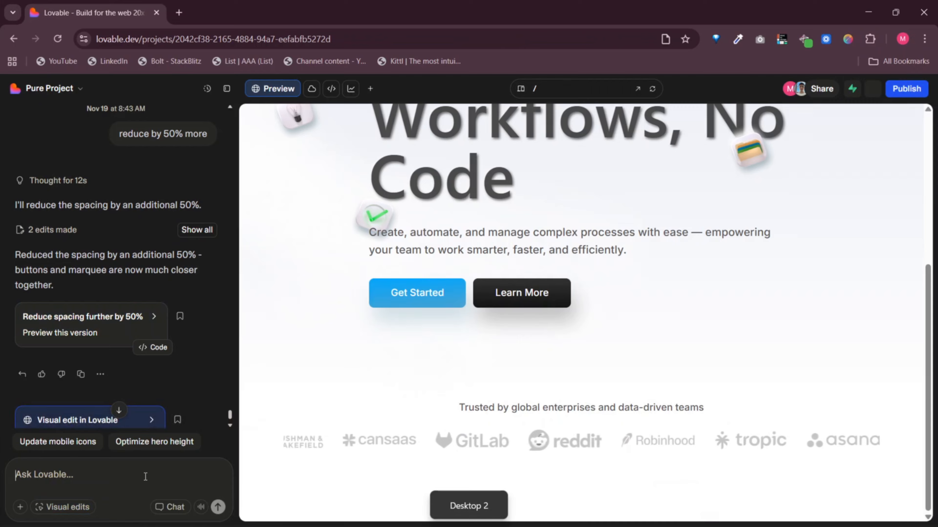
Start a prompt reading "next section, for the images on boxes i'll give you the images later:"
type("next section, fo r")
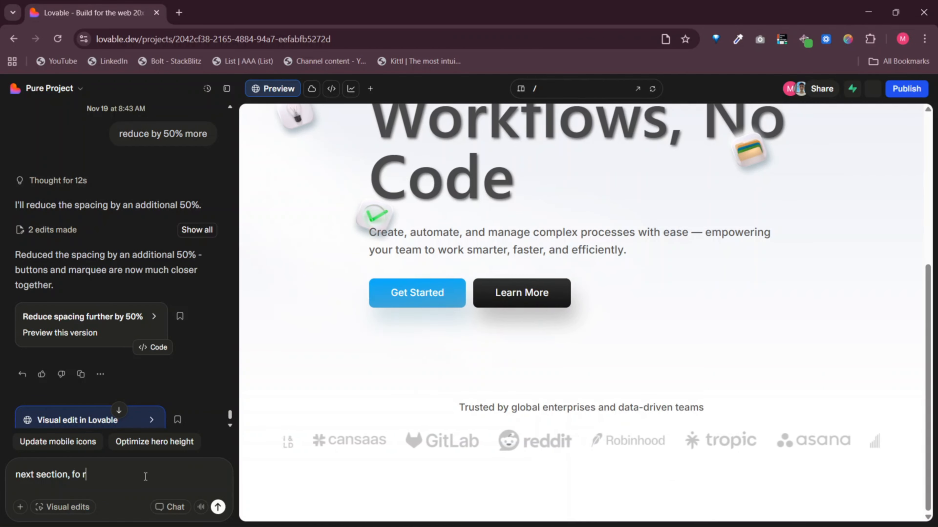
key("BackSpace")
key("BackSpace")
type("r the ima")
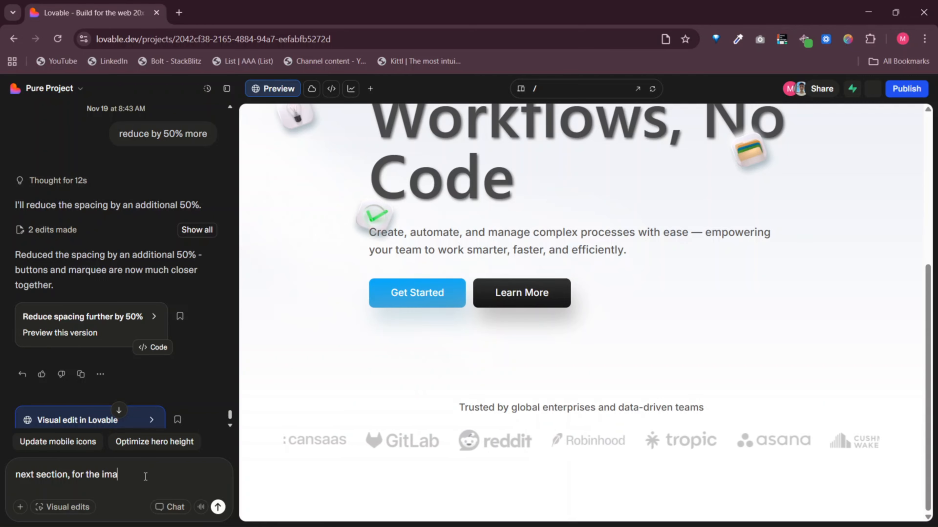
type("ges on boxes ")
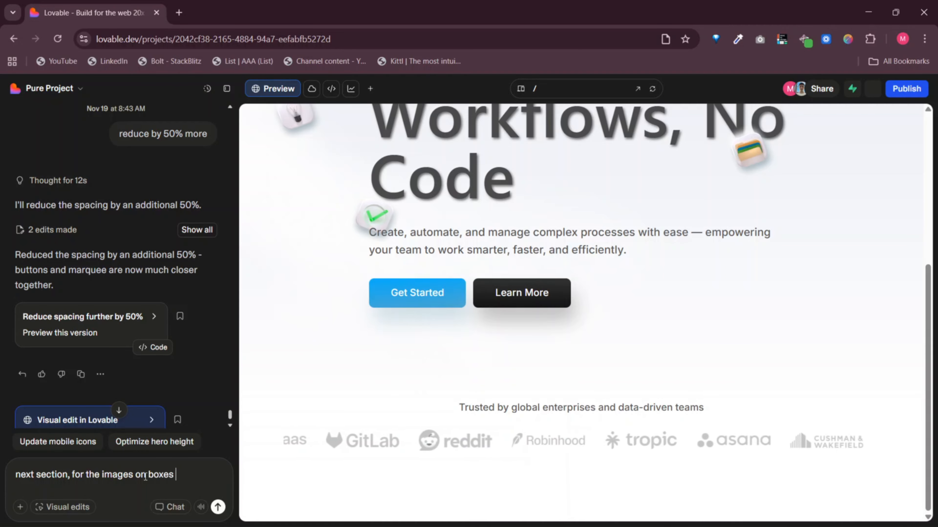
type("i'll give you")
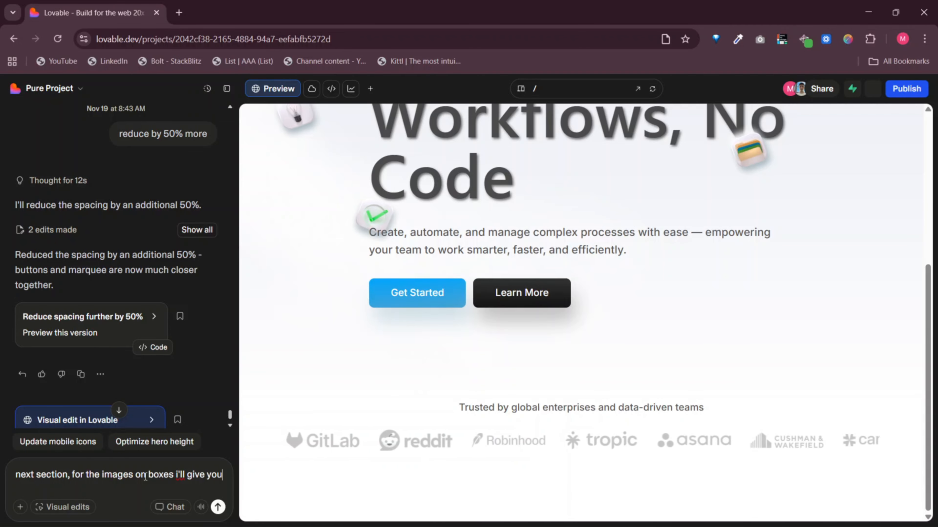
type(" the images")
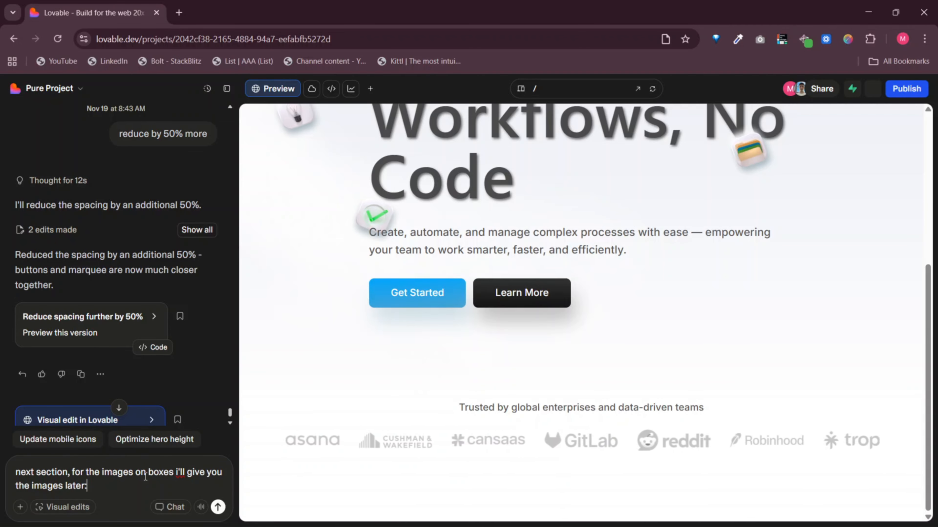
type(" later:")
key("shift+Return")
Paste the integrations section's React (JSX) code from the Figma to Code plugin below the prompt's opening line
key("super+ctrl+Left")
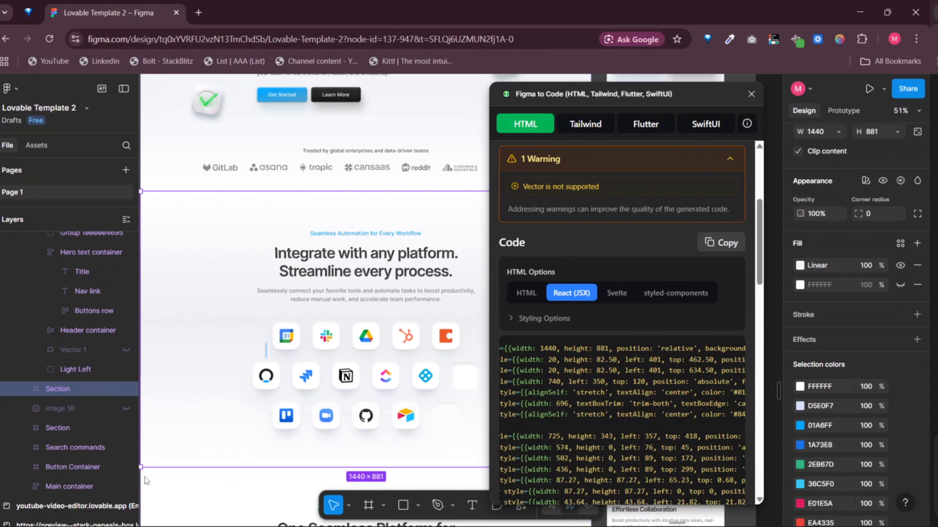
key("super+ctrl+Right")
key("super+ctrl+Left")
key("super+ctrl+Right")
key("ctrl+v")
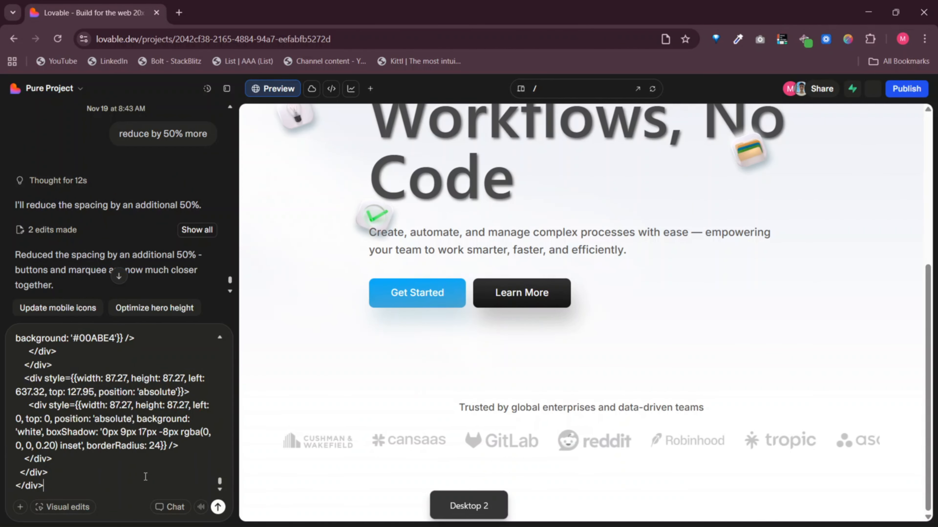
Capture a screenshot of the "Integrate with any platform" section in Figma and attach it to the Lovable prompt
key("super+ctrl+Left")
left_click(417, 172)
left_click_drag(634, 99, 790, 122)
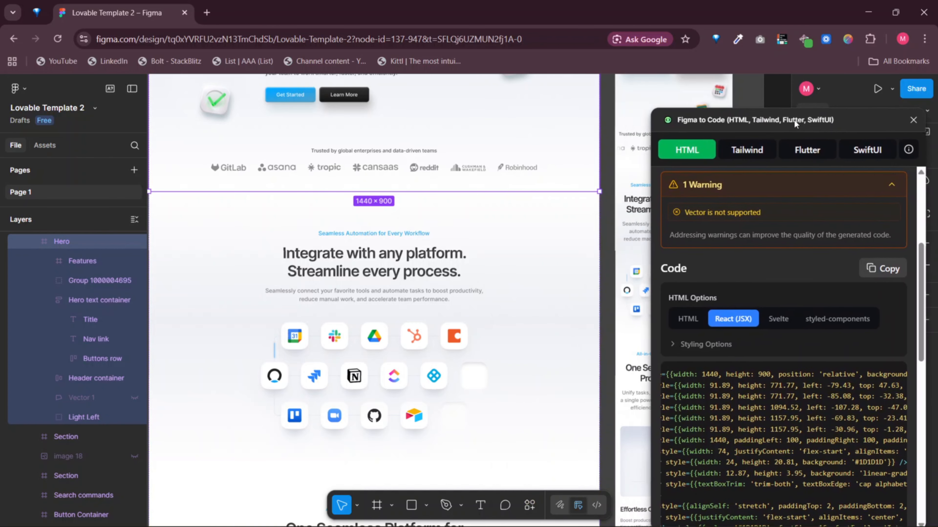
scroll(616, 152, "left", 1)
left_click(176, 242)
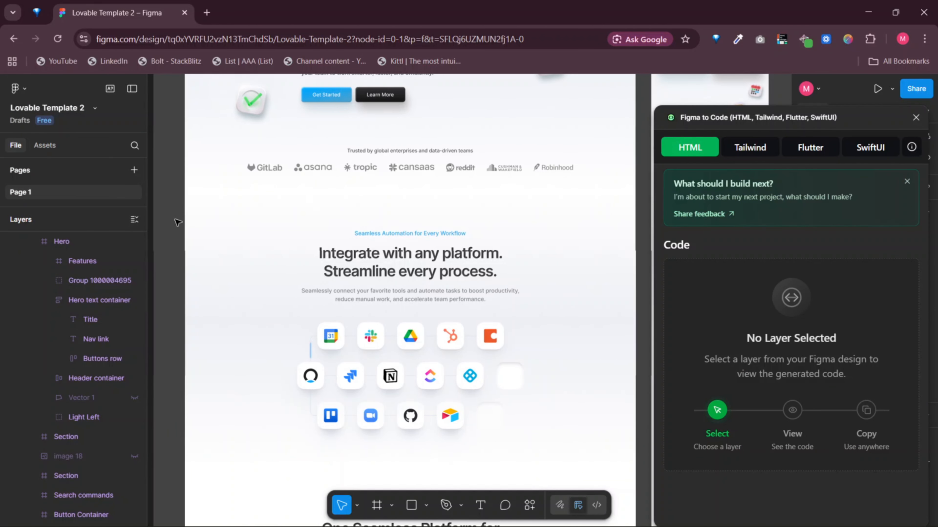
key("super+shift+s")
left_click_drag(188, 194, 626, 467)
key("super+ctrl+Right")
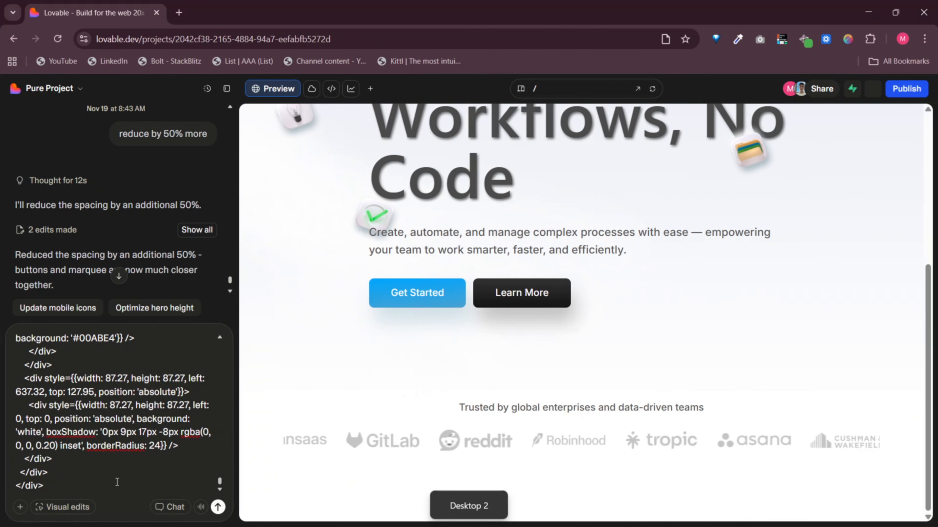
key("Return")
key("Return")
key("ctrl+v")
Insert the integrate section notes from the Orvix page in Notion above the code, covering badge, headings and three icon rows, and send the prompt
key("super+ctrl+Left")
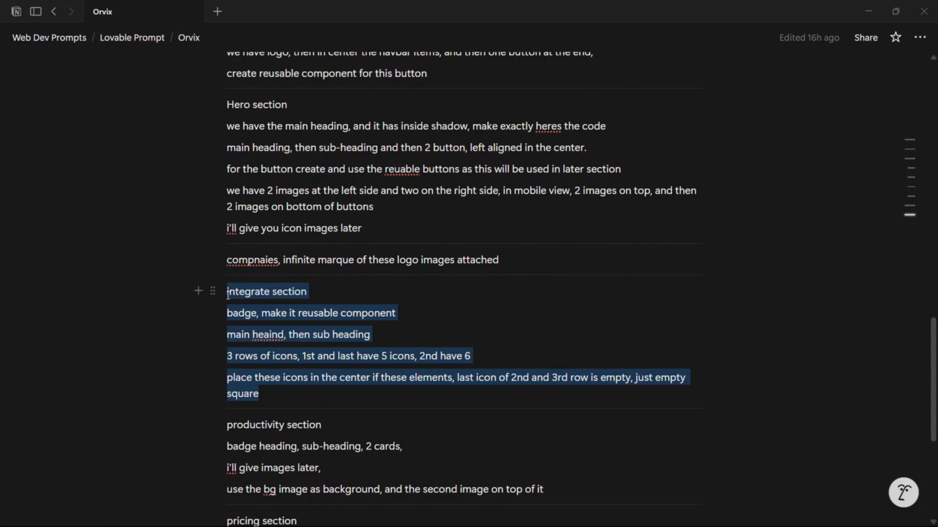
key("super+ctrl+Right")
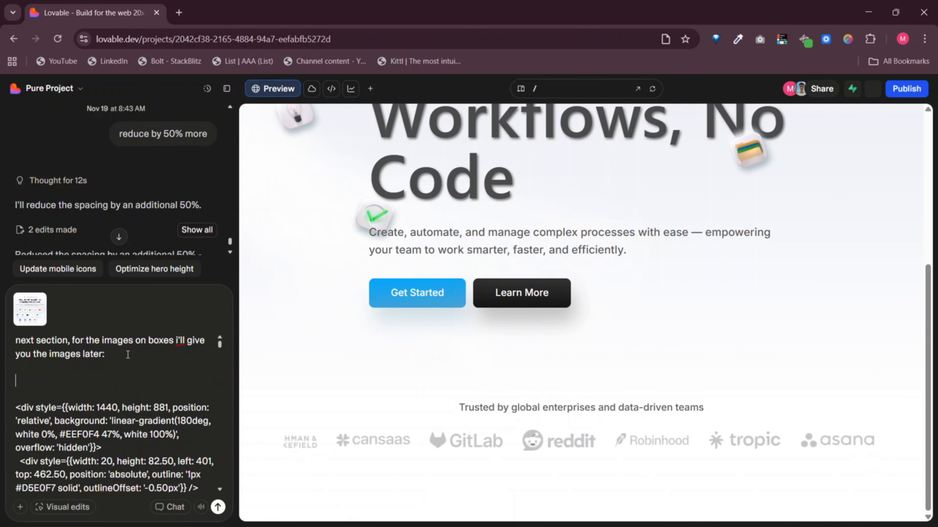
type("integrate section  badge, make it reusable component  main heaind, then sub heading  3 rows of icons, 1st and last have 5 icons, 2nd have 6  place these icons in the center if these elements, last icon of 2nd and 3rd row is empty, just empty square")
key("Return")
Send the five first-row icon images for the new integrations section with the prompt "1st row images"
scroll(443, 272, "down", 10)
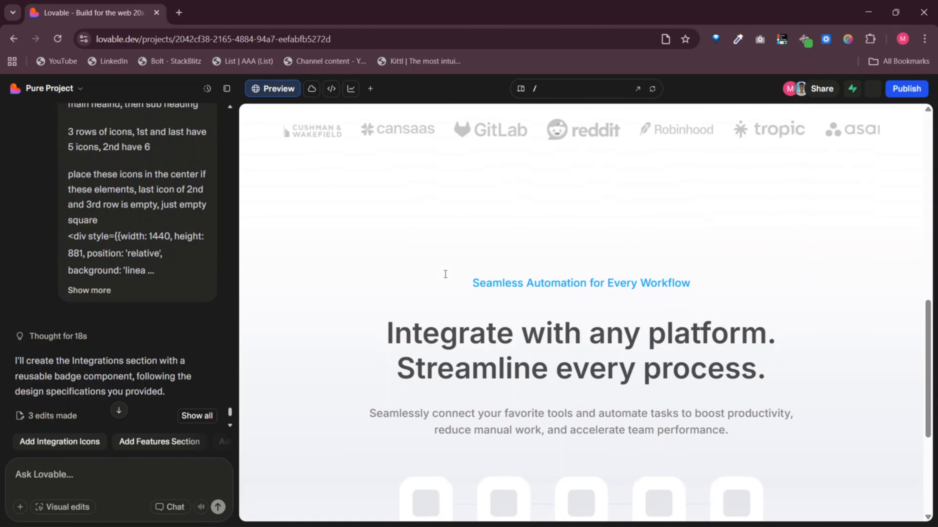
scroll(445, 274, "up", 3)
key("ctrl+v")
type("1st row")
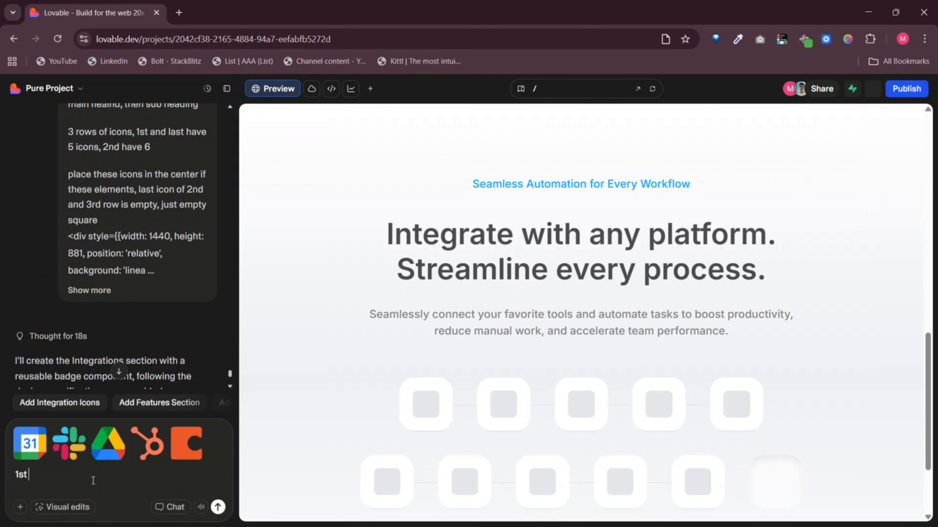
type(" images")
key("Return")
Attach the five second-row icon images and send them with the prompt "2ns row images"
key("ctrl+v")
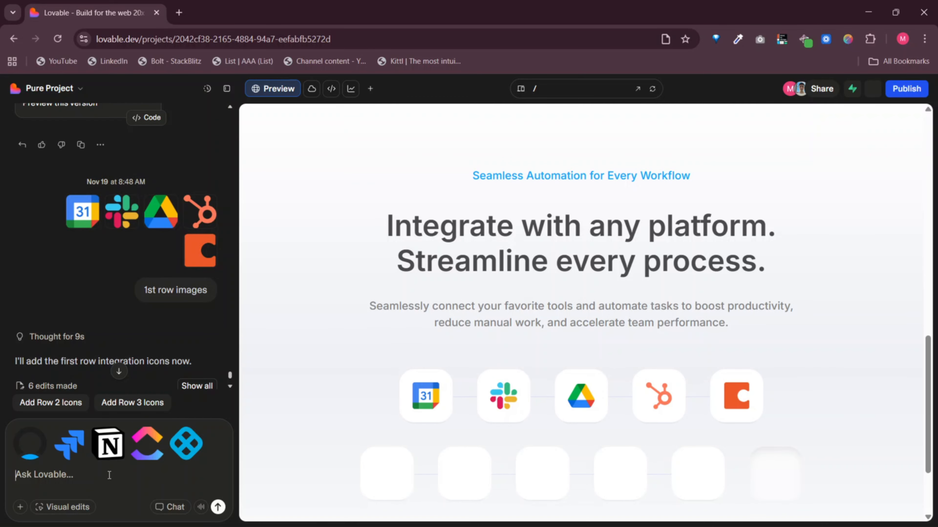
type("2ns row images")
key("Return")
Attach the four third-row icon images and send them with the prompt "3rd row icons"
key("ctrl+v")
type("3rd row ")
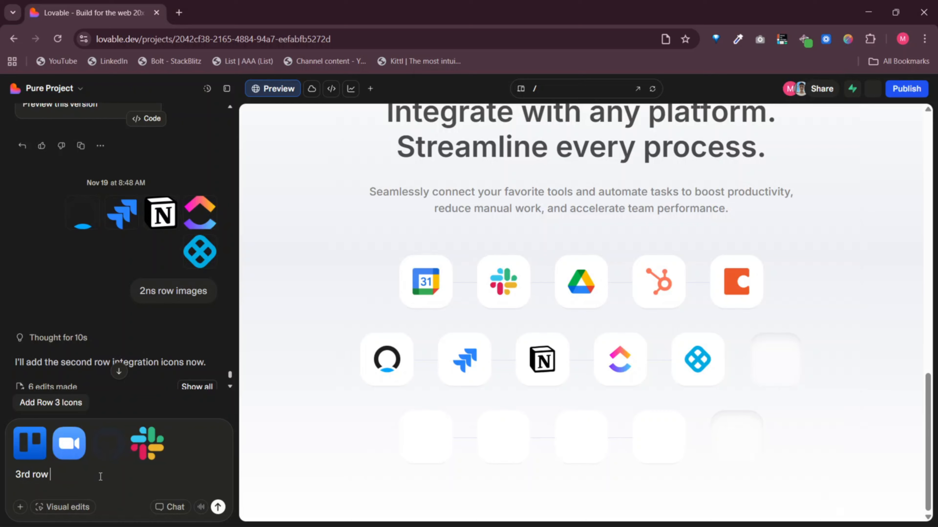
type("images")
key("Return")
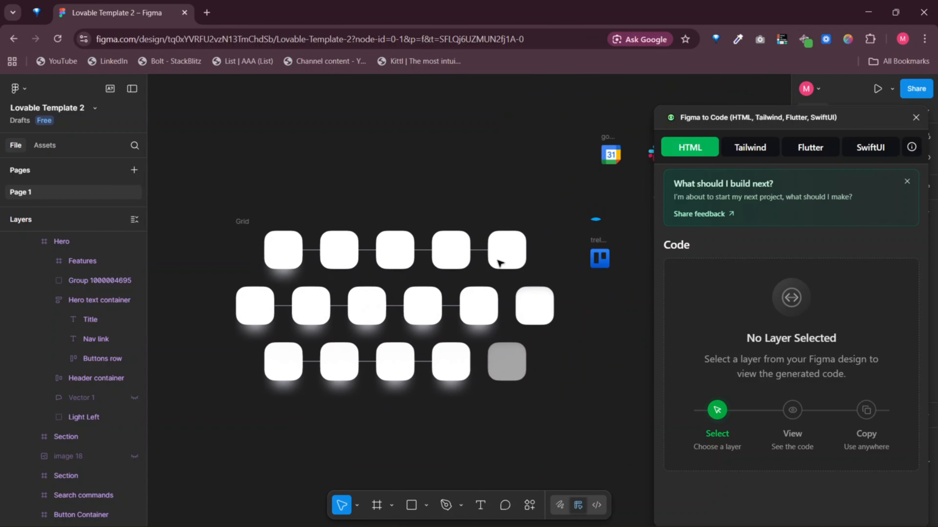
In Figma, select the first white box in the Grid's upper row and copy its React (JSX) code
scroll(498, 262, "left", 3)
double_click(411, 246)
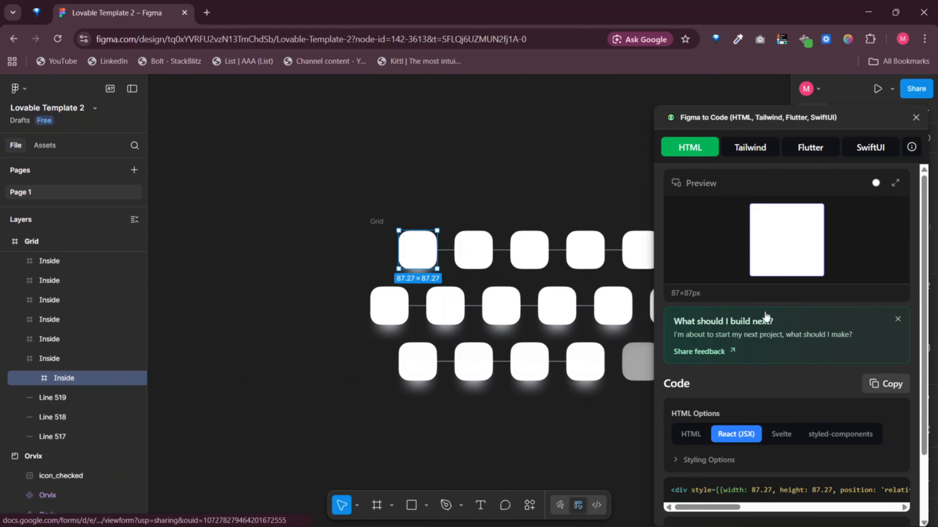
scroll(801, 488, "right", 5)
scroll(801, 488, "right", 5)
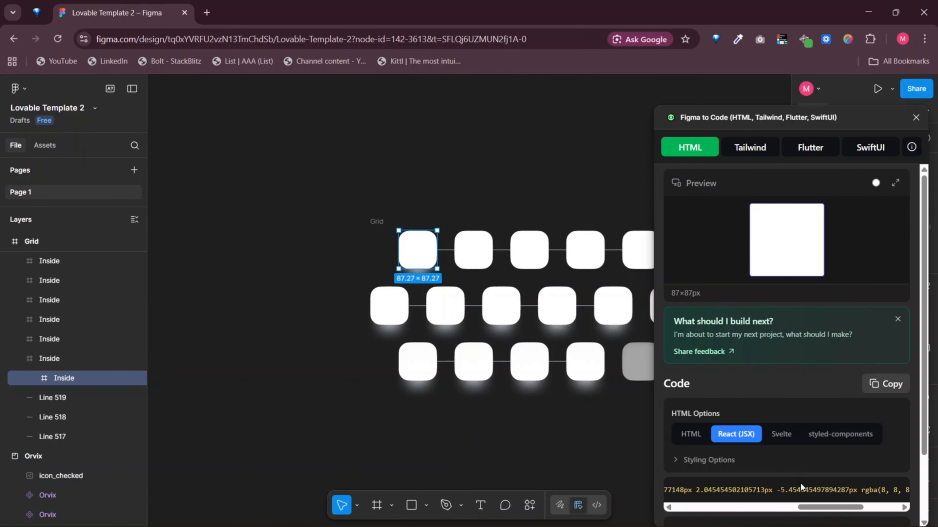
left_click(886, 384)
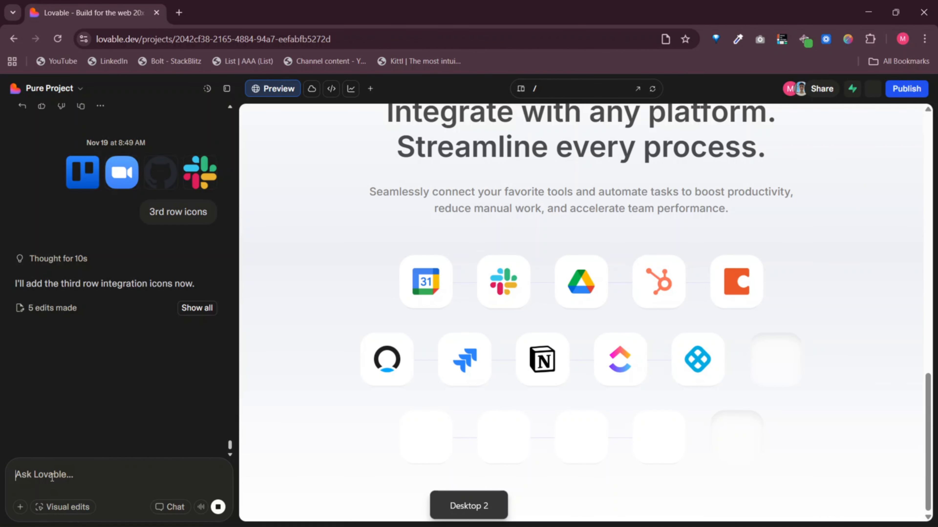
Draft the prompt "shadow for the icons box code" and paste the copied white box JSX code below it
type("shadow for the ")
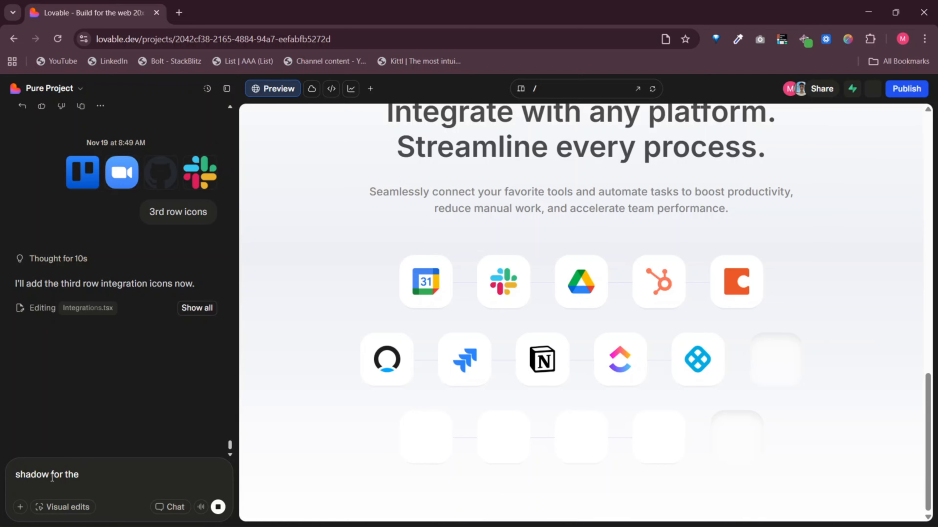
type("icons")
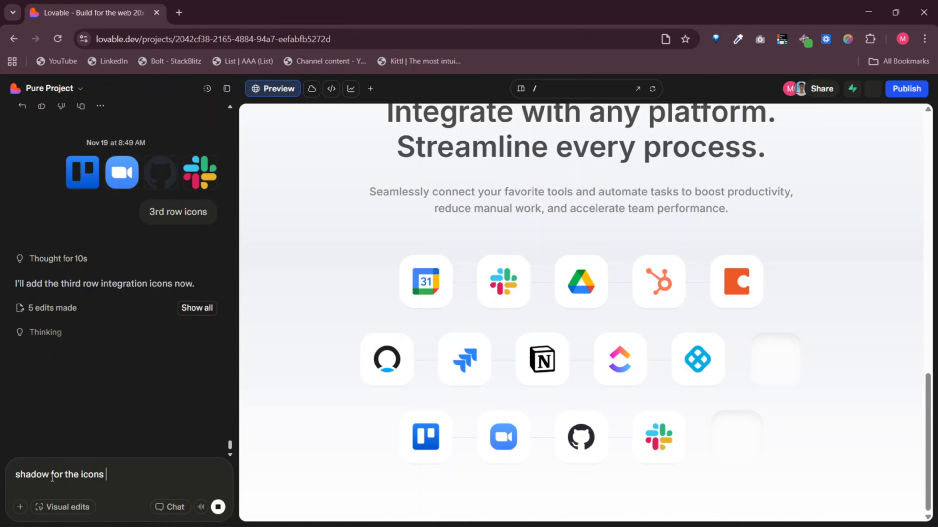
type(" box code")
key("shift+Return")
key("shift+Return")
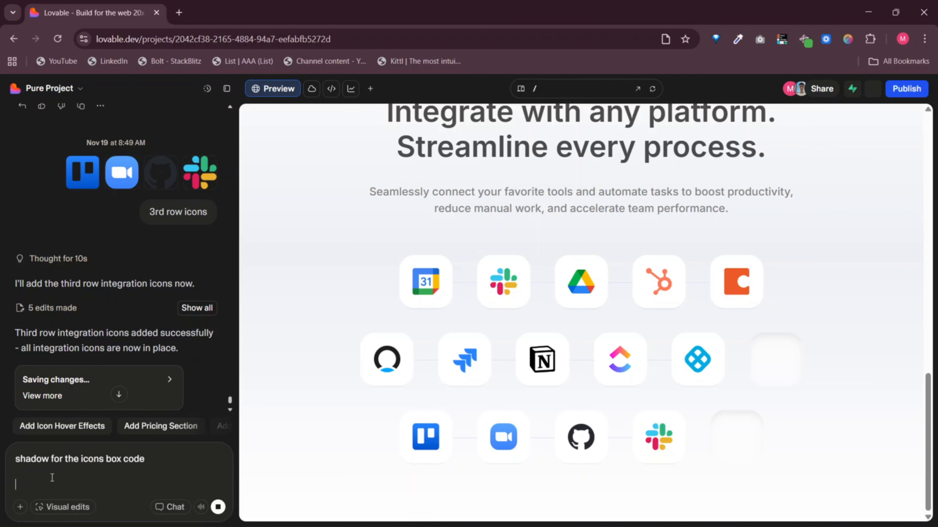
key("ctrl+v")
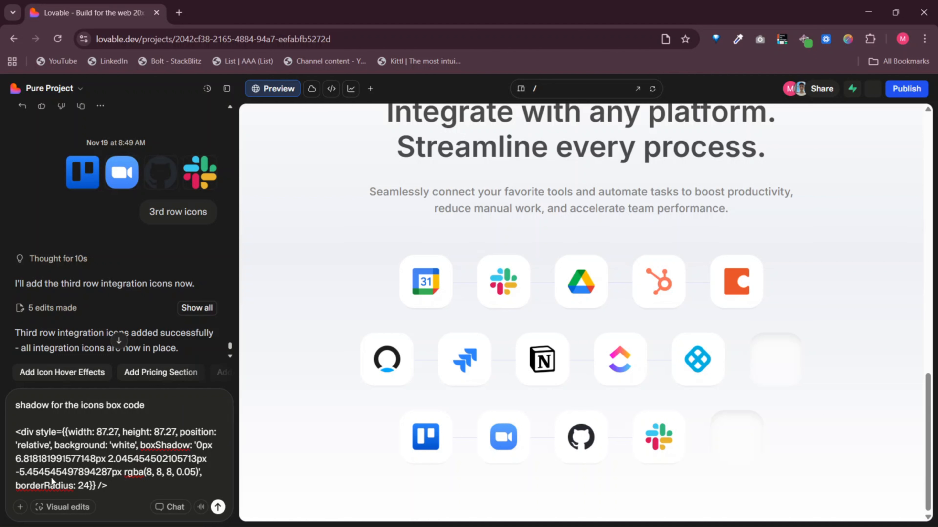
key("shift+Return")
key("shift+Return")
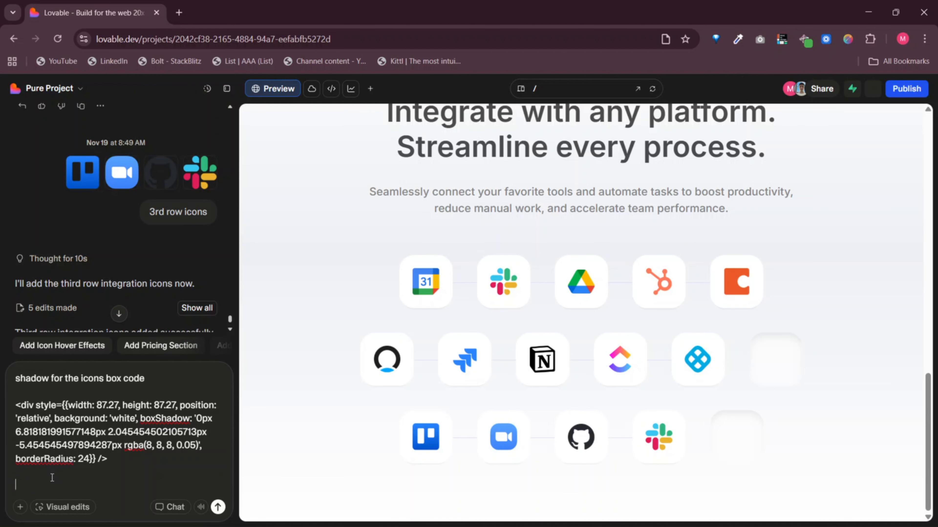
Add "use these exept for the last ones for 2nd and 3rd row", target the first icon box with Visual edits and send the prompt
type("use these for the")
key("BackSpace")
key("BackSpace")
key("BackSpace")
key("BackSpace")
key("BackSpace")
key("BackSpace")
key("BackSpace")
key("BackSpace")
type("exept for the")
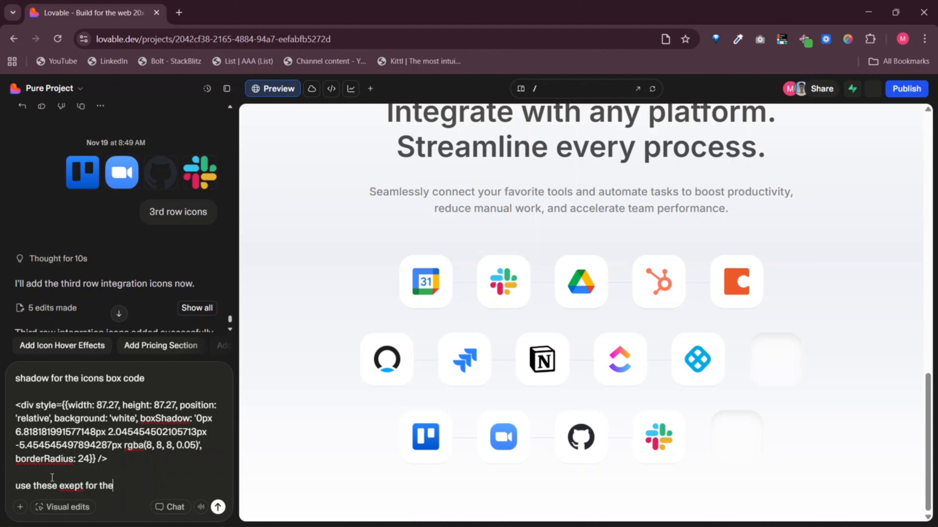
type(" last ones for 2nd and 3rd row")
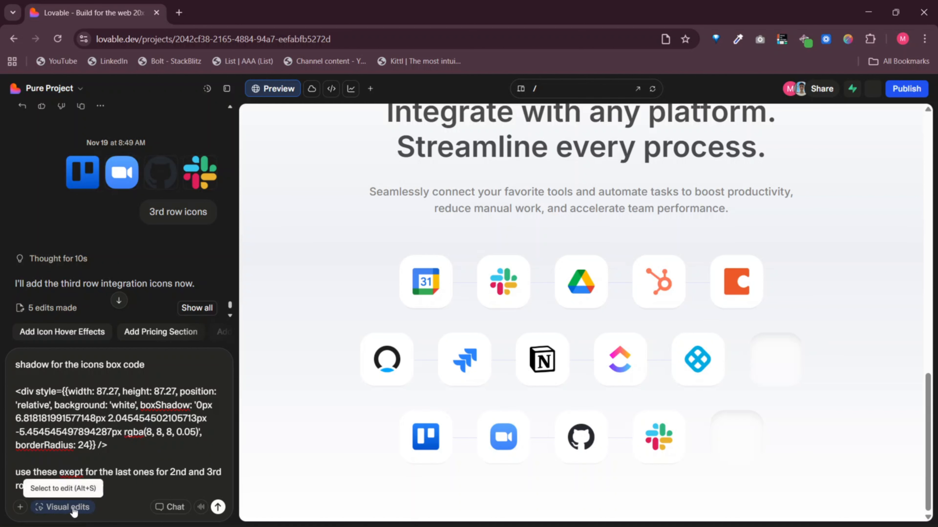
left_click(63, 507)
left_click(439, 300)
key("Return")
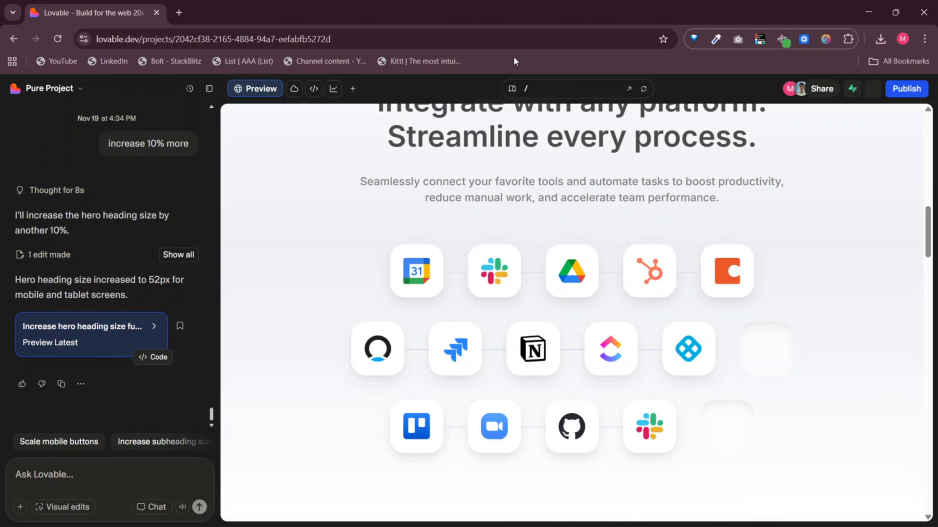
Examine the integrations icon rows in the tablet and mobile previews
left_click(509, 89)
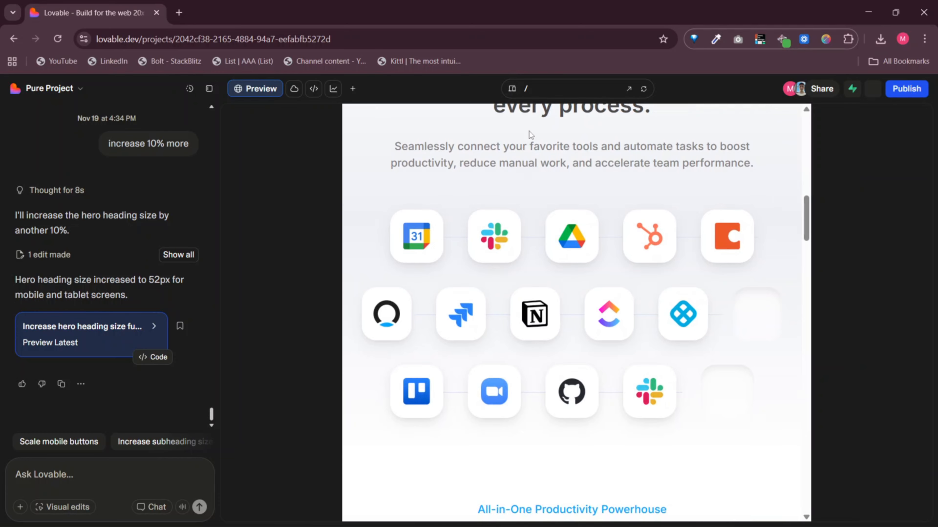
left_click(512, 89)
scroll(549, 252, "down", 5)
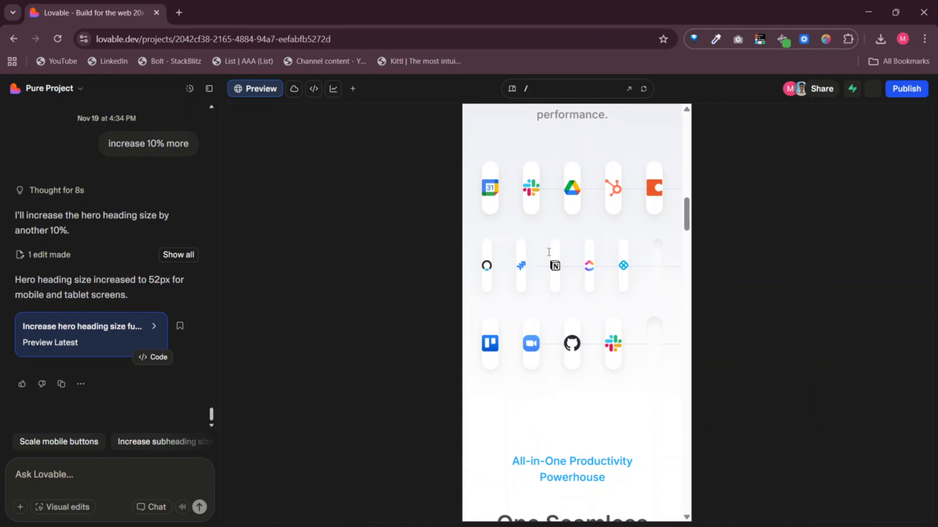
scroll(549, 252, "up", 1)
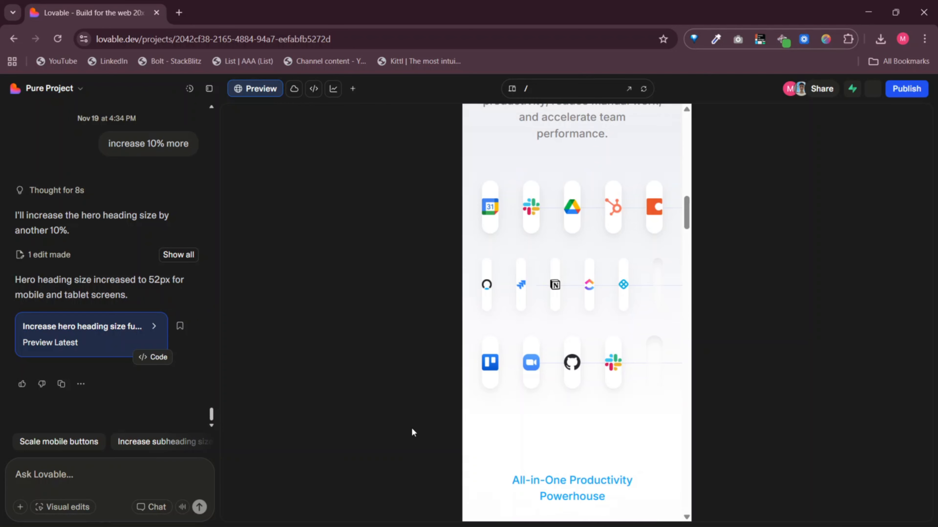
Capture the mobile preview's icon rows as a screenshot, attach it to a new prompt and write "fix this"
key("super+shift+s")
left_click_drag(461, 159, 690, 403)
key("ctrl+v")
type("fix this")
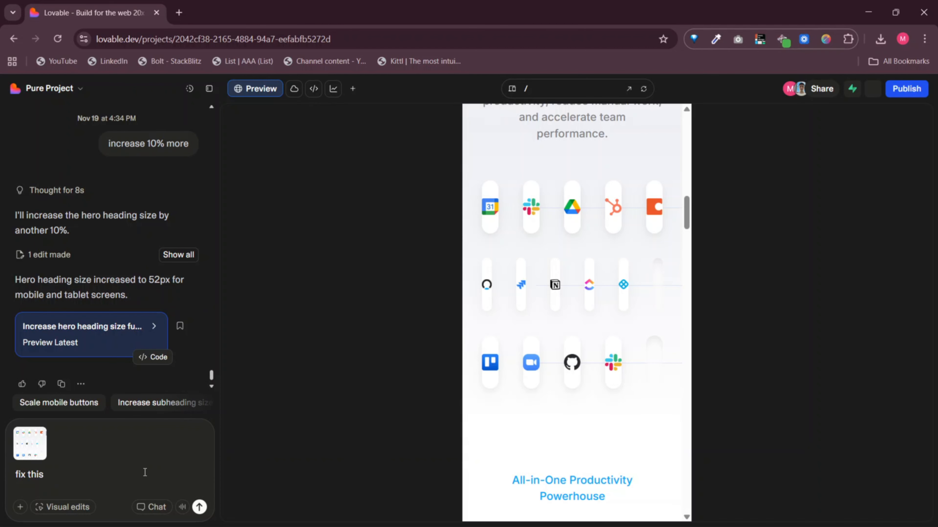
Target the icon rows container with Visual edits and extend the prompt with "in mobile mode, reduece the sizing accordingly, and spacing ebtween icons"
left_click(70, 506)
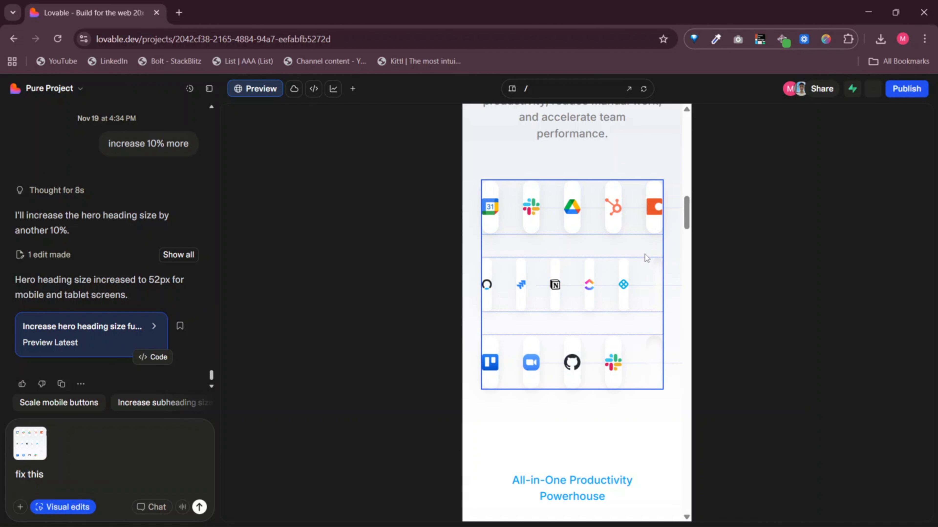
type("in mobi")
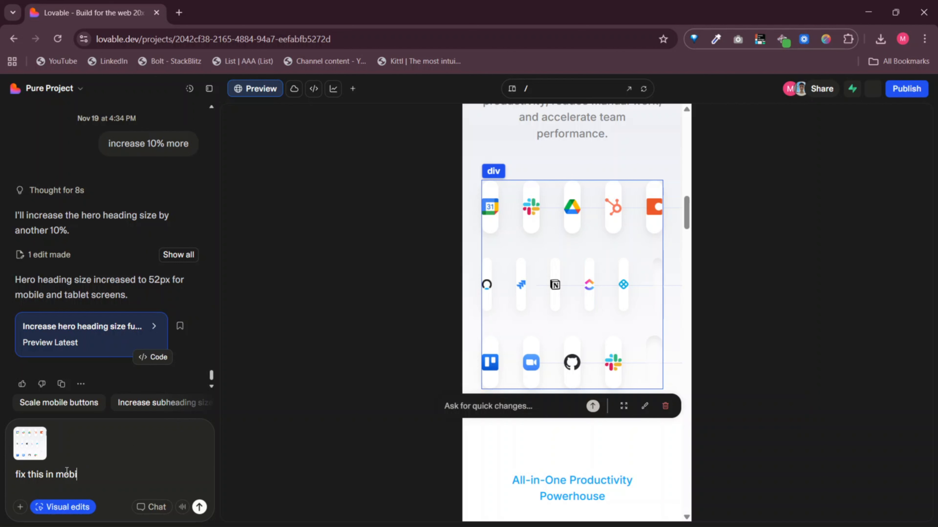
type("le mode, reduece the sizing accordin")
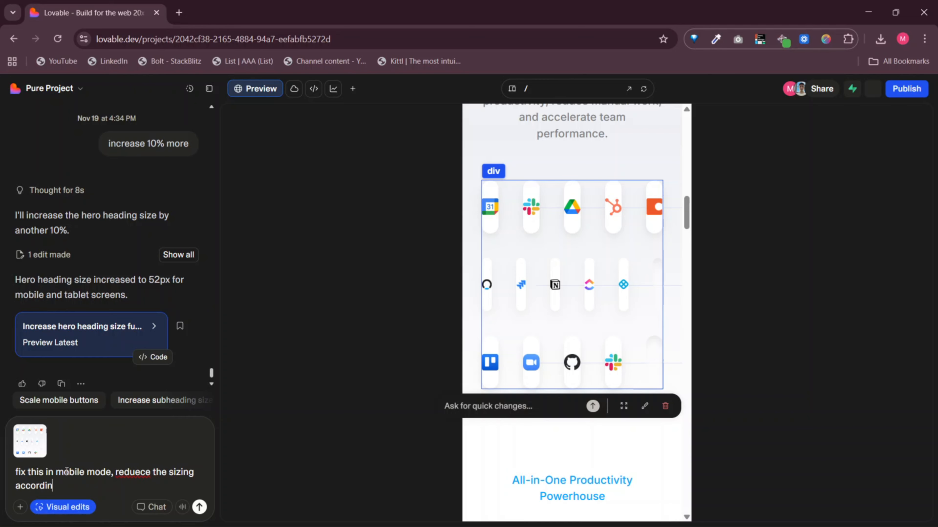
type("gly, and spacing ebtween")
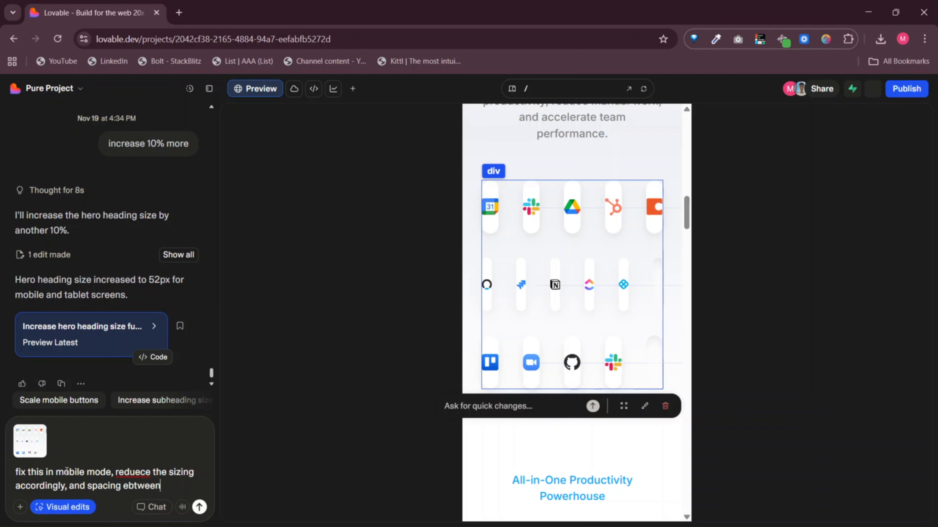
type(" icons")
In Figma, capture the mobile design's icon rows as a screenshot and attach it to the Lovable prompt
key("alt+Tab")
scroll(318, 403, "down", 8)
scroll(317, 402, "right", 4)
scroll(317, 402, "up", 4)
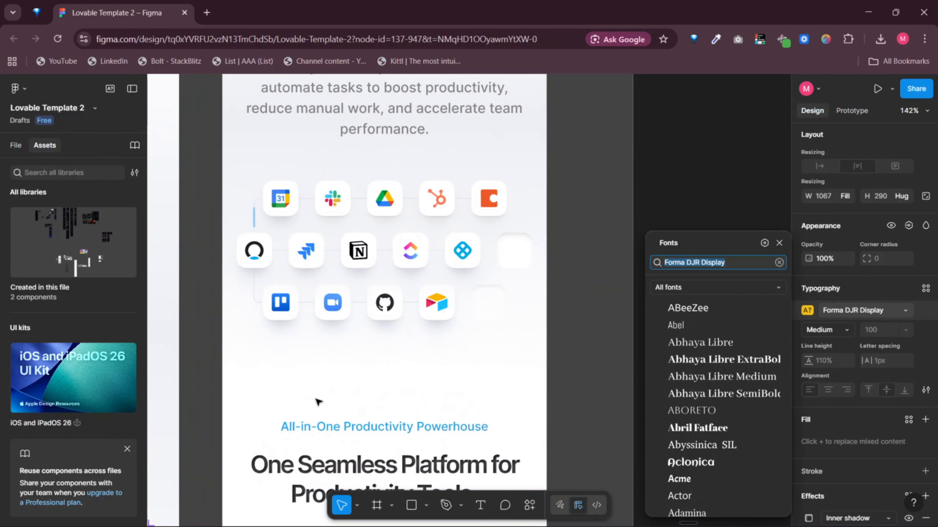
key("super+shift+s")
left_click_drag(226, 159, 551, 367)
key("alt+Tab")
key("ctrl+v")
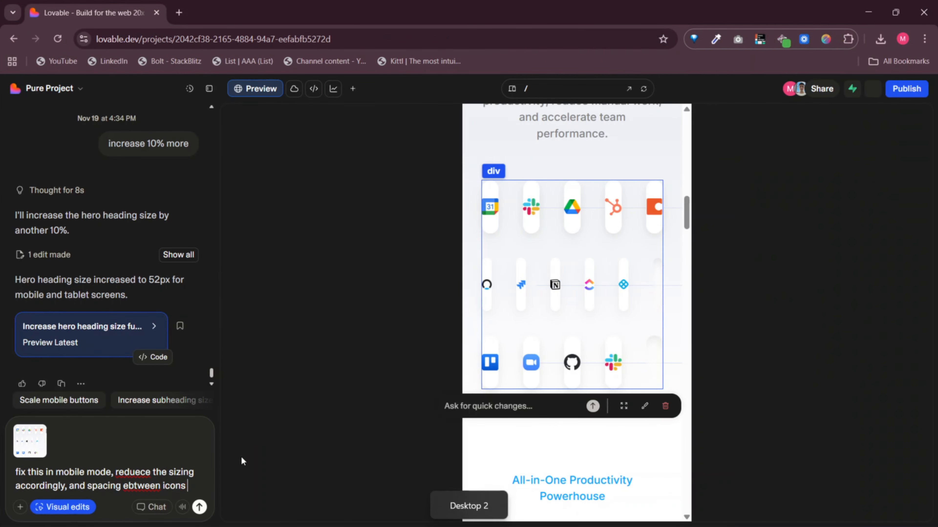
Finish the prompt with "should be like this 2nd screenshot" and send it
type("should be like this ")
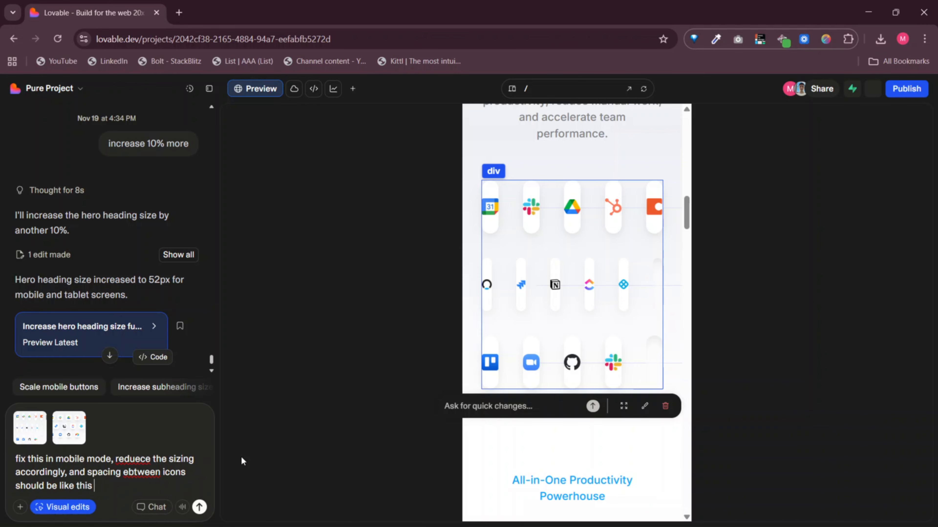
type("2nd screenshot")
key("Return")
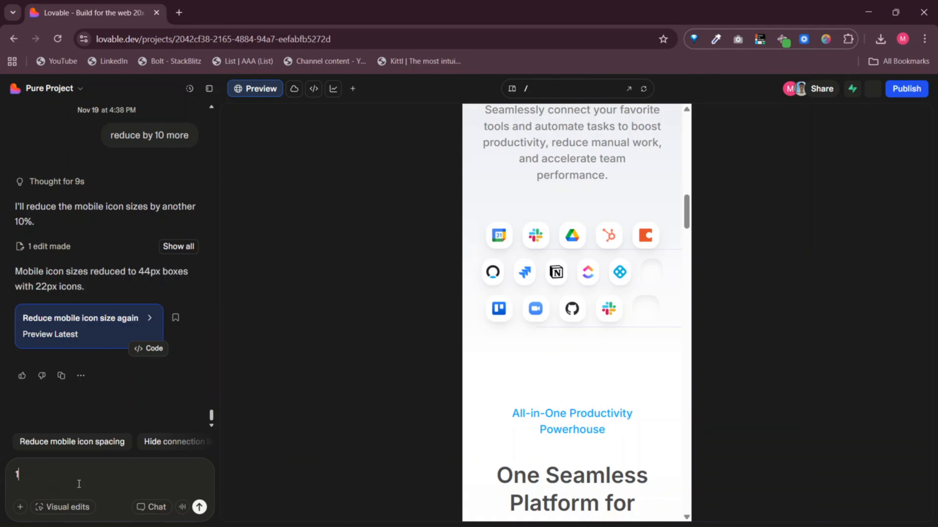
Send the follow-up prompt "15% more" to reduce the mobile icon sizes further
type("more")
key("Return")
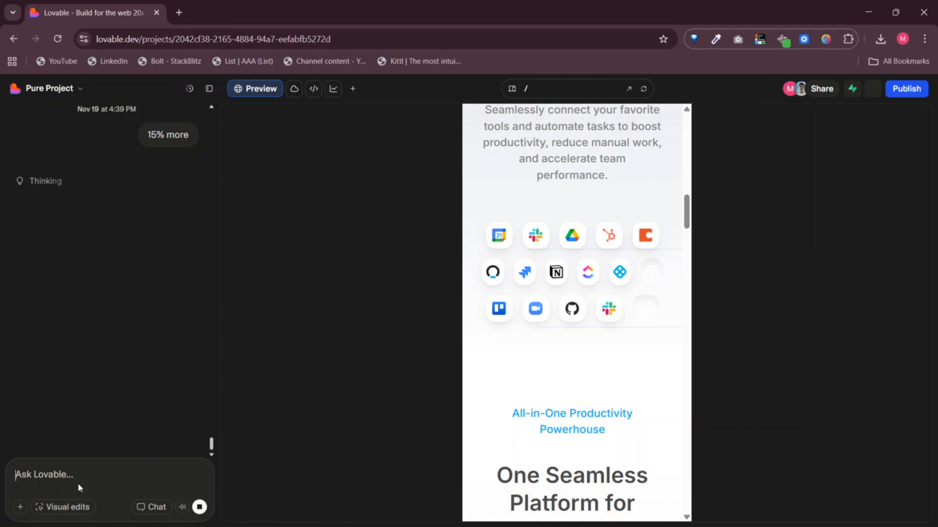
key("ctrl+super+Left")
key("ctrl+super+Right")
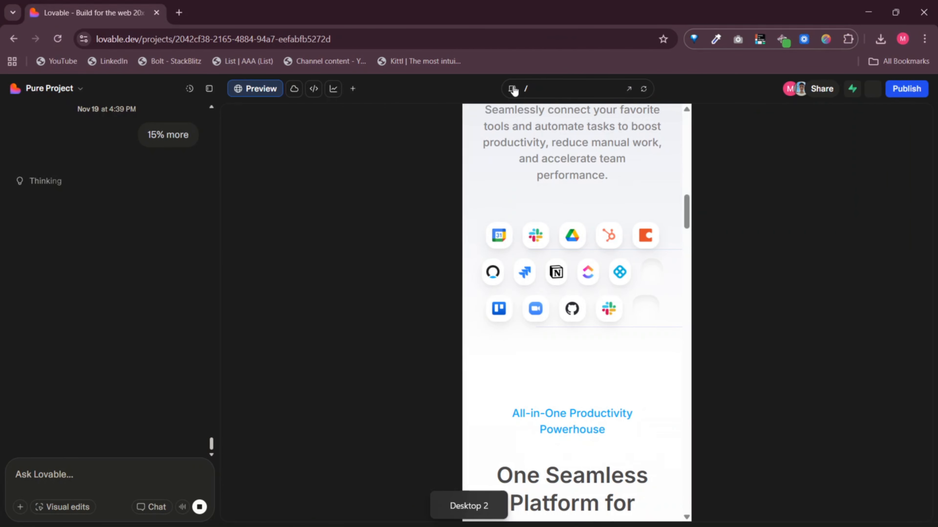
Check the other device previews and send "it should remain same as laptop in tablet mode, only for mobile remain this, that we just edited"
left_click(513, 88)
left_click(518, 89)
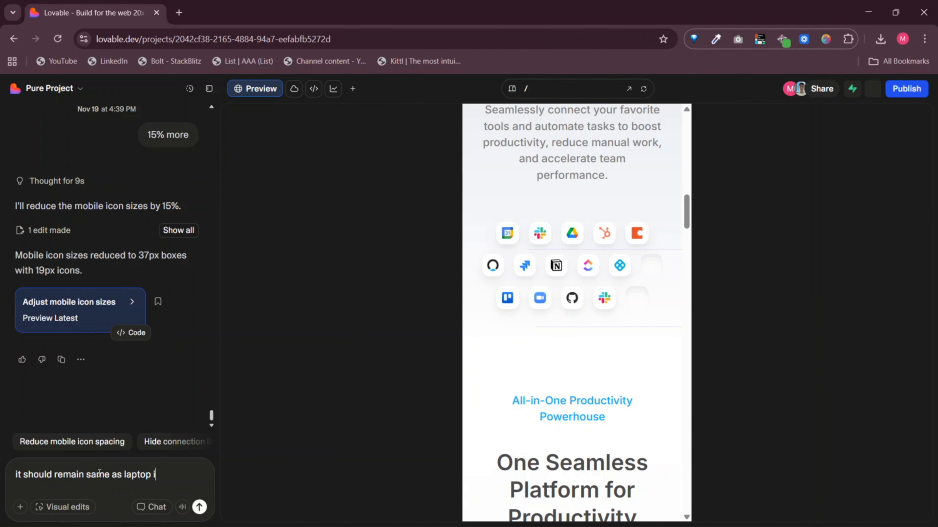
type("in tablet mode, only for ")
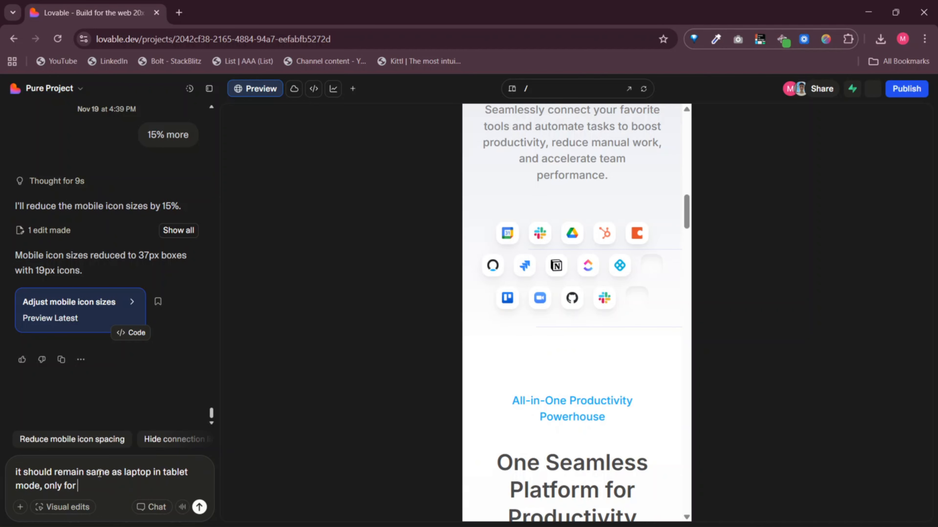
type("mobile remain this,")
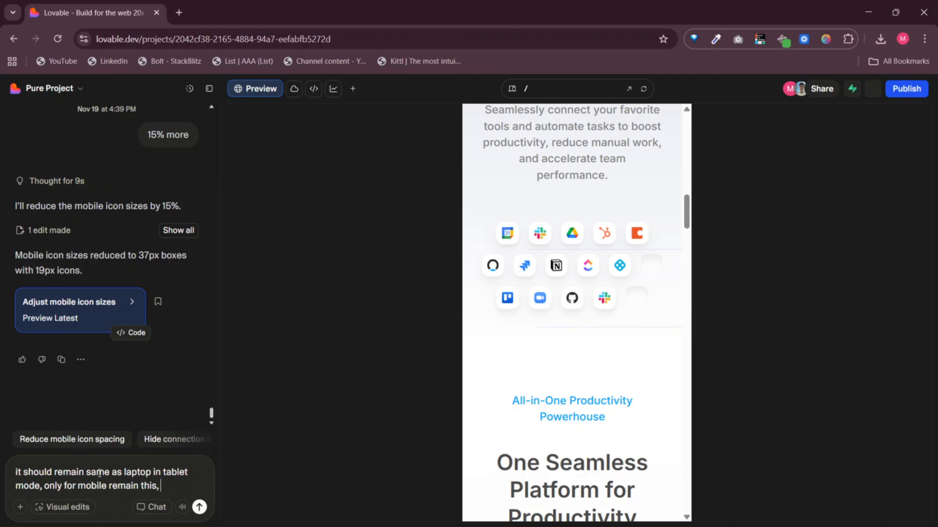
type(" that we just edited")
key("Return")
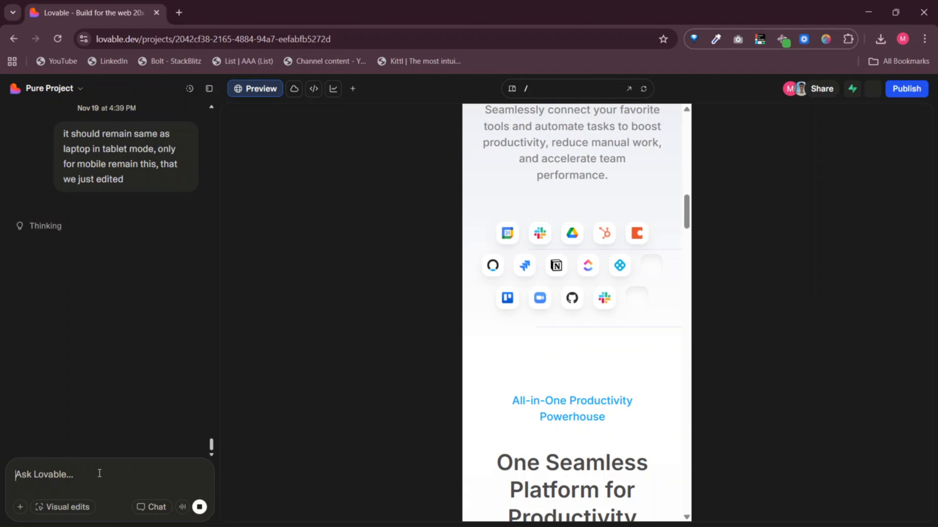
Send "fix the underline lines below these icon location in mobile mode, as it is in the laptop and tablet mode"
type("fix the underline lines below these icon location in mobile mod")
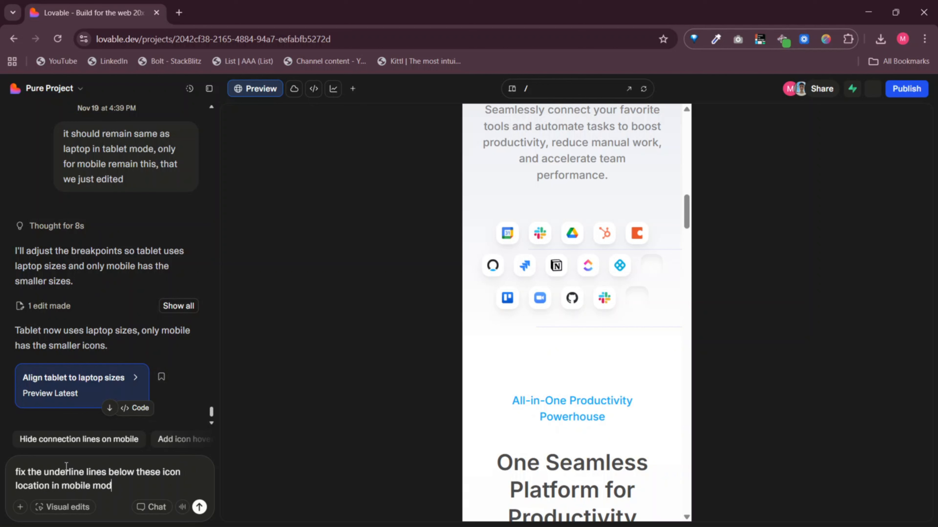
type("e, as it is in the laptop and tablet mode")
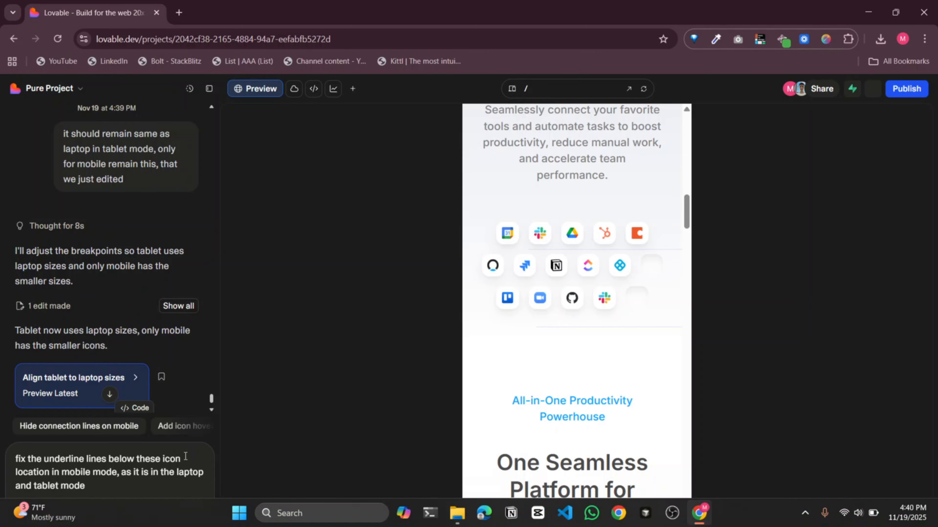
key("Return")
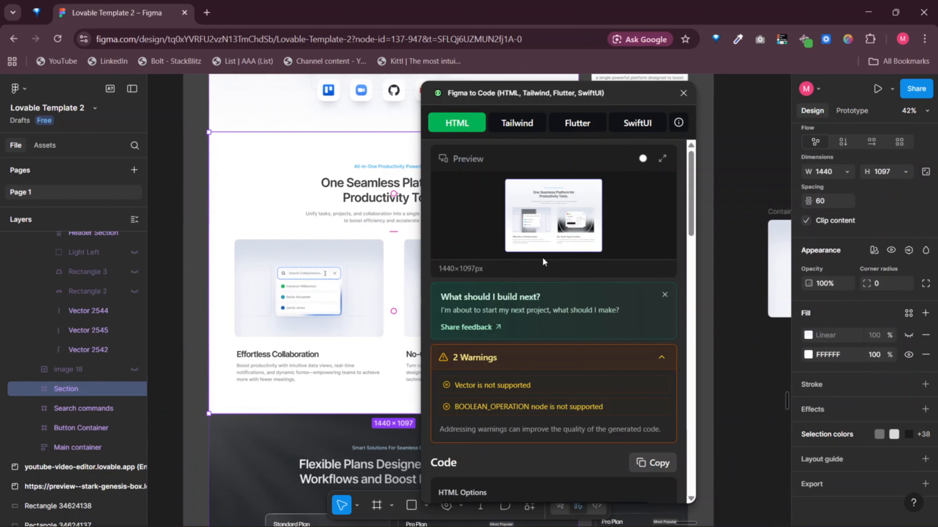
In Figma, copy the generated JSX code of the "One Seamless Platform for Productivity Tools" section from the Figma to Code plugin
scroll(575, 342, "down", 8)
scroll(576, 341, "up", 10)
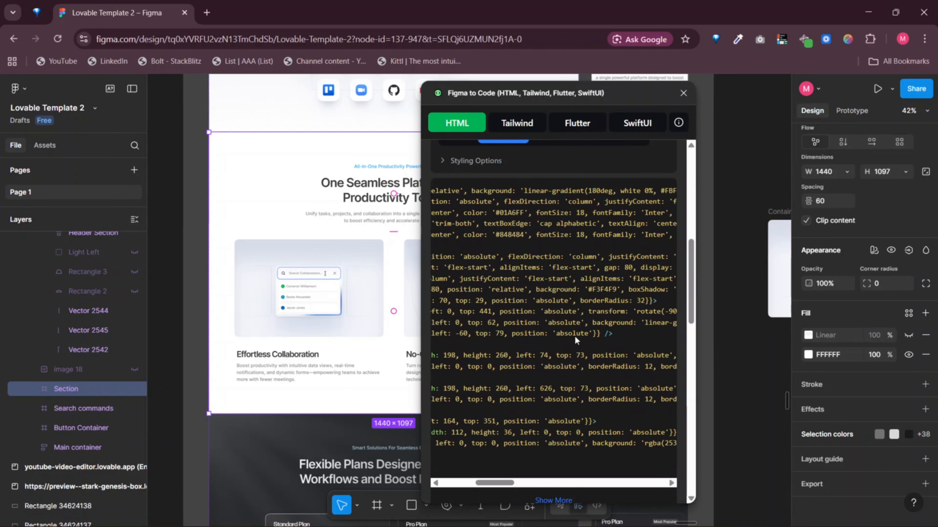
left_click(652, 285)
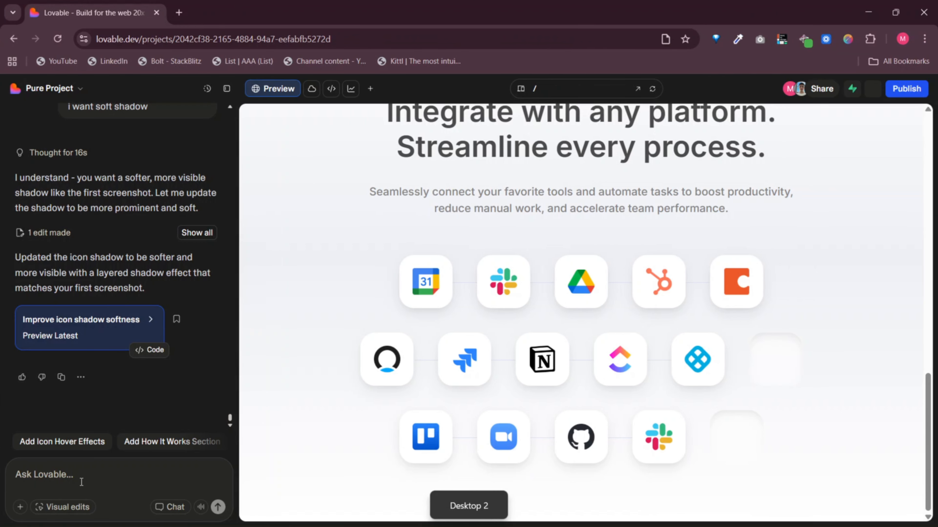
In Lovable, start a prompt with "next section," and paste the copied section code below it
type("next section")
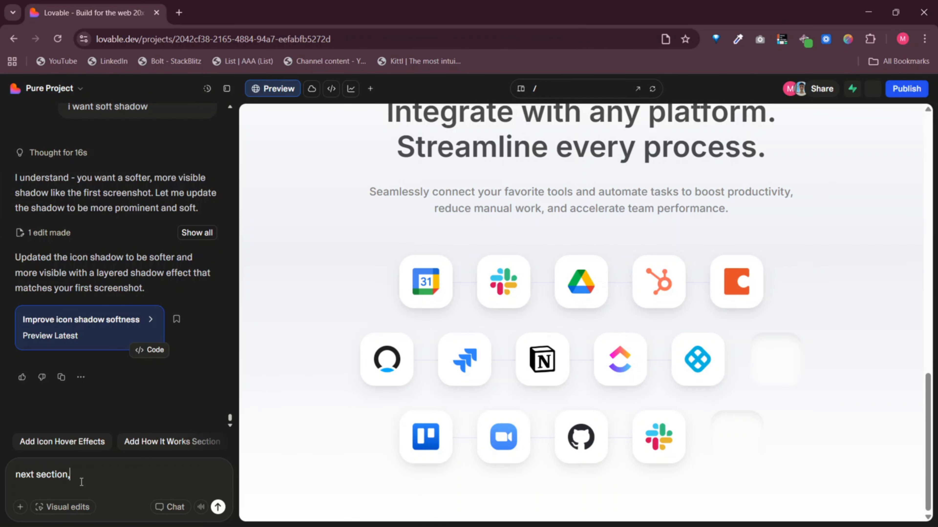
type(",")
key("shift+Return")
key("shift+Return")
key("ctrl+v")
In the Notion page Orvix, copy the productivity section lines about the badge heading, sub-heading, 2 cards and images, and return to Lovable
key("ctrl+super+Right")
scroll(429, 348, "down", 3)
left_click(461, 346)
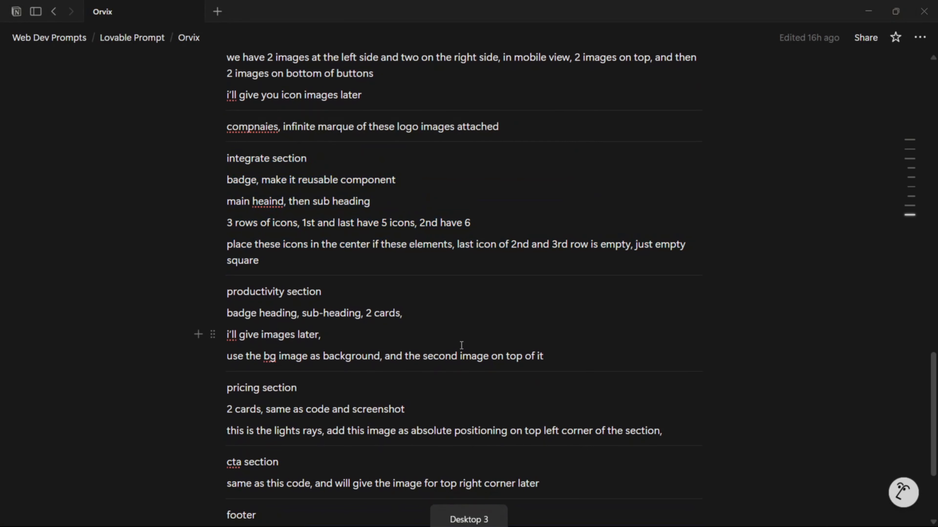
left_click_drag(570, 357, 226, 292)
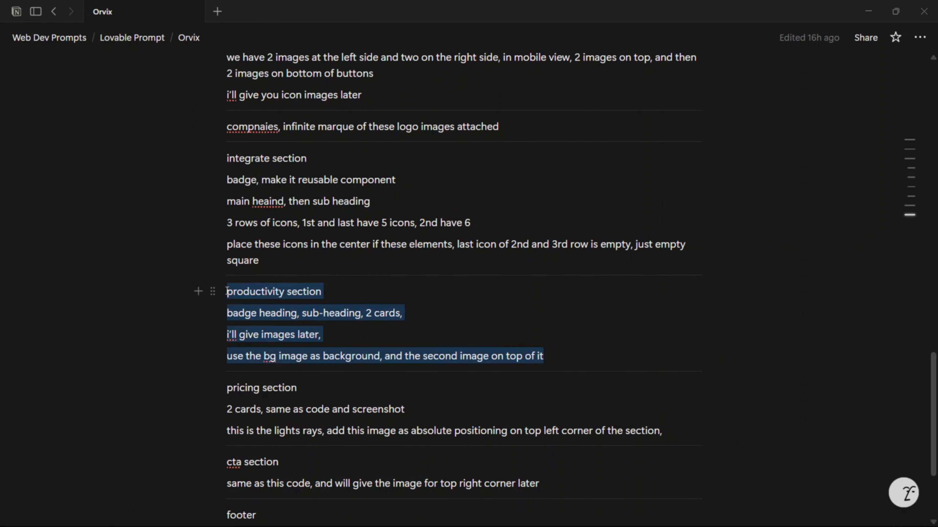
left_click_drag(345, 332, 225, 314)
key("ctrl+c")
key("ctrl+super+Left")
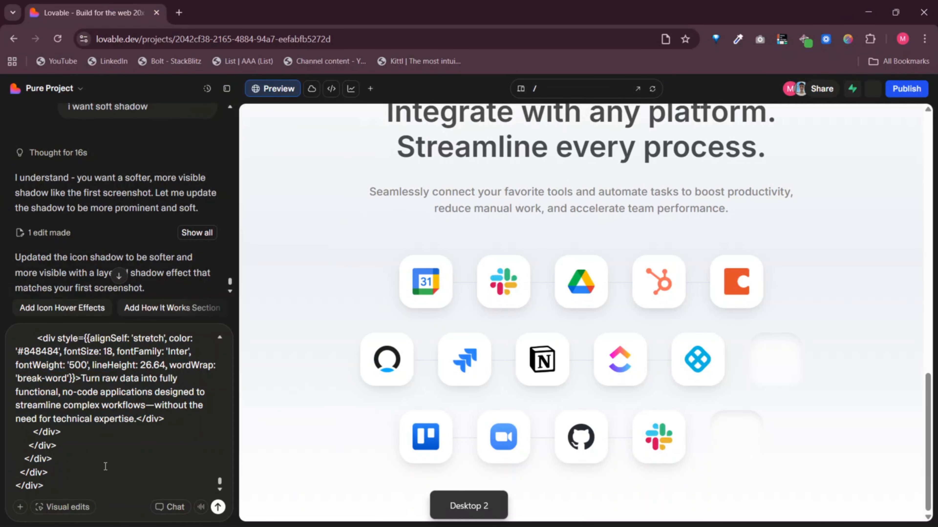
Add the copied notes on the badge heading, sub-heading, 2 cards and images to the "next section," prompt and send it
scroll(105, 406, "up", 20)
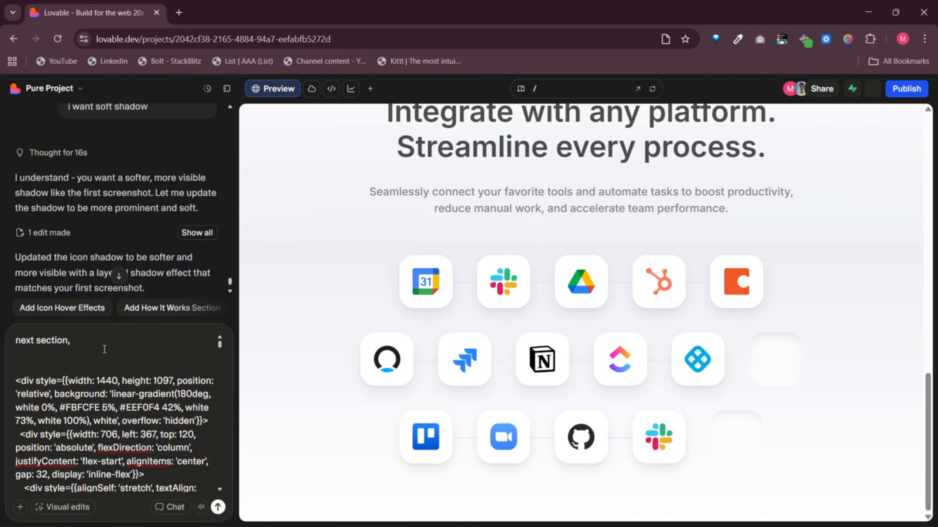
key("ctrl+v")
key("Return")
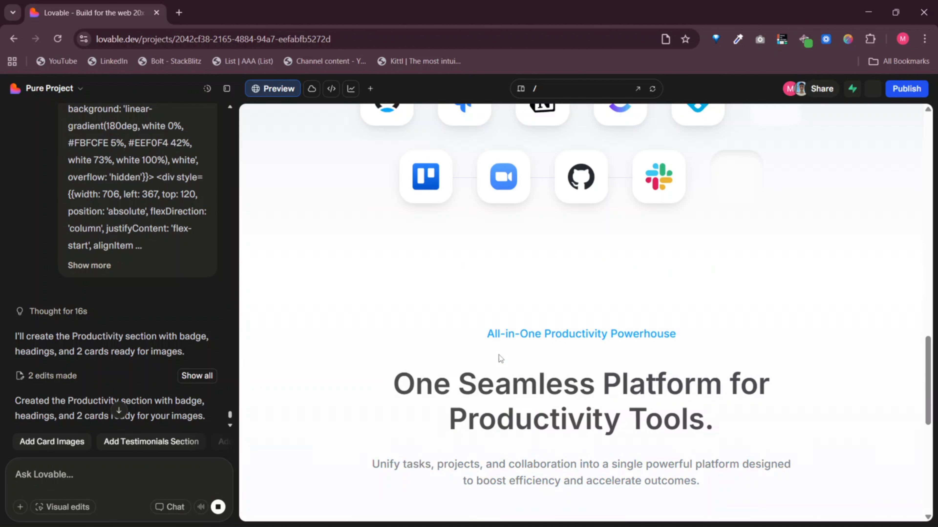
Complete the card prompt to read "1st image is 1st card image and then 2nd image on top of it absoulte positioning"
scroll(499, 355, "down", 10)
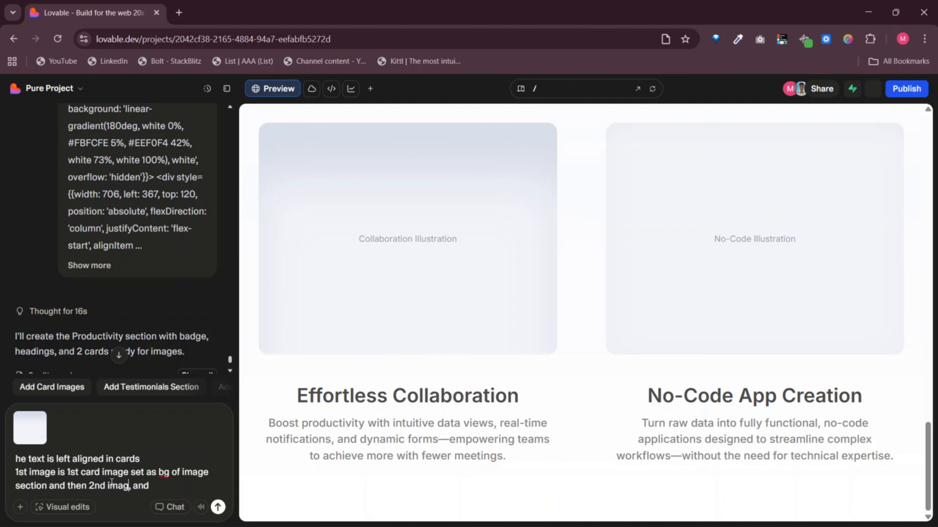
type("e on top of it")
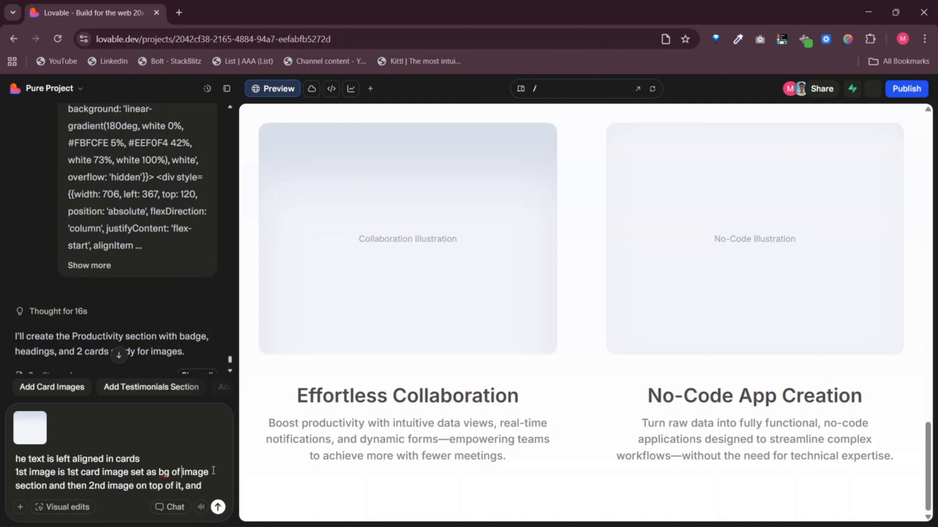
left_click_drag(214, 472, 129, 472)
key("BackSpace")
key("ctrl+Delete")
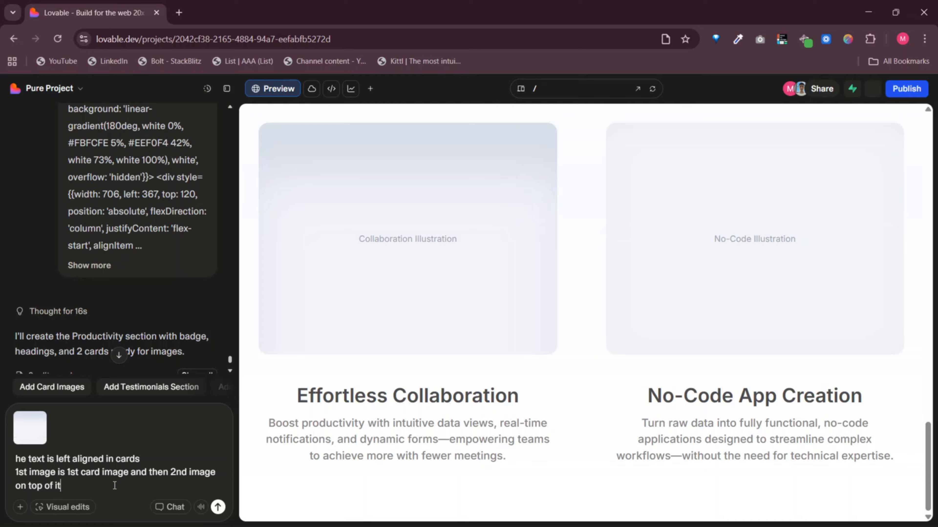
type("absoulte positioning")
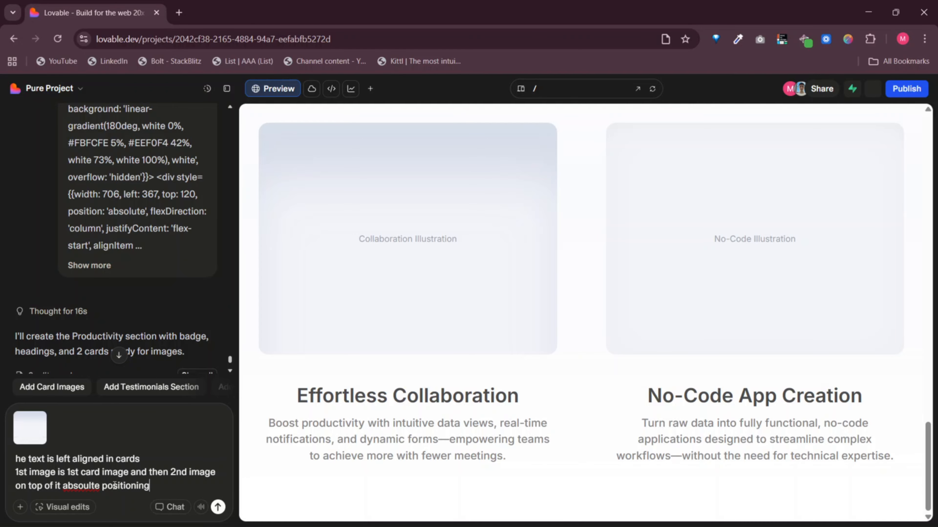
Attach the card1 image from the platform folder to the prompt
key("alt+Tab")
left_click(551, 291)
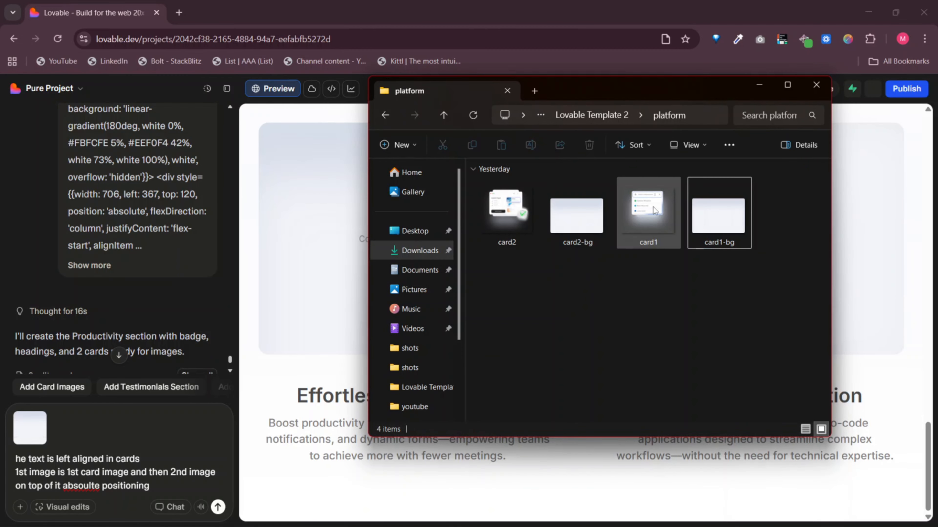
left_click_drag(653, 210, 160, 483)
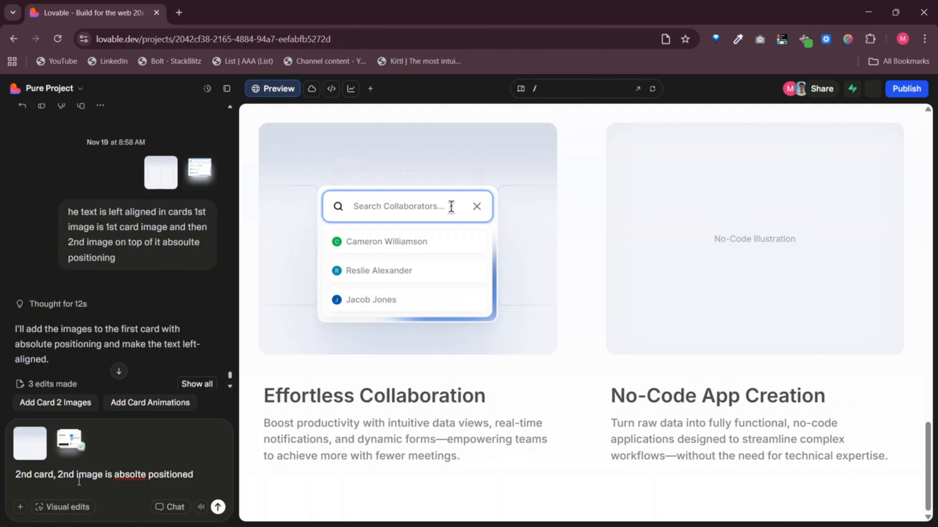
Complete and send the prompt "2nd card, 2nd image is absolte positioned same as first card" with the two attached images
type("same as first card")
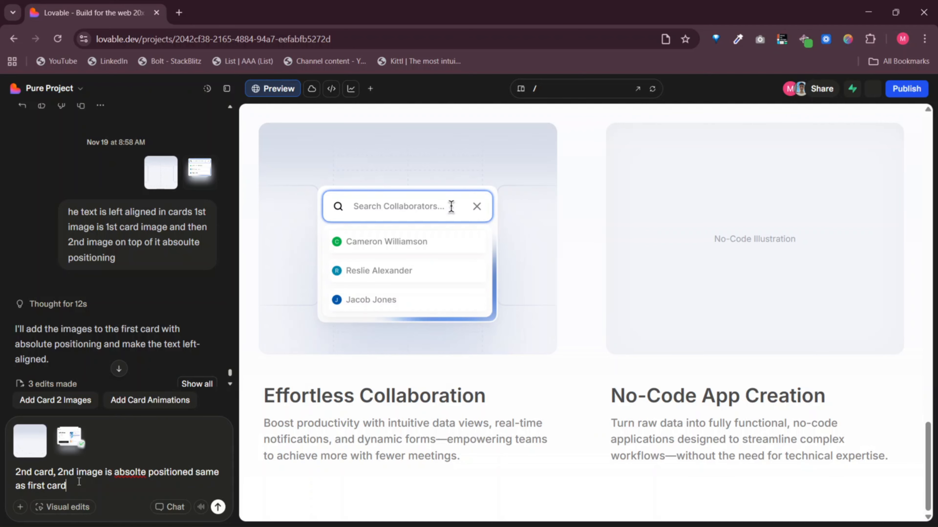
key("Return")
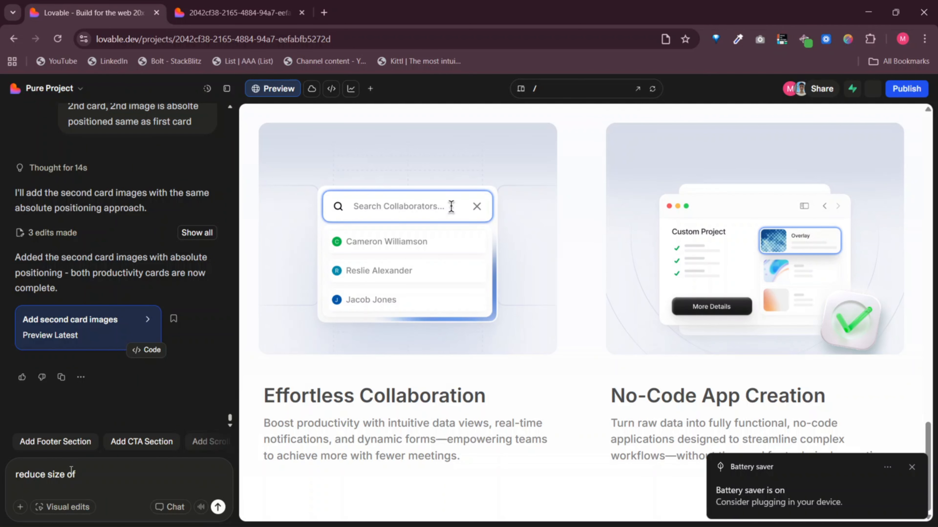
Complete and send the prompt "reduce size of 2nd images by 20%"
type("2nd images by")
type(" 20%")
key("Return")
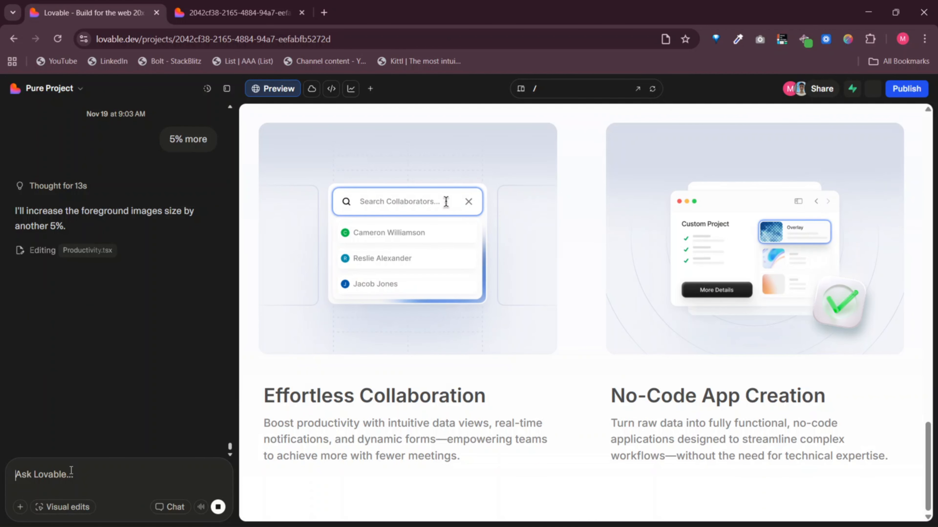
Send a "next section, pricng" prompt with the copied pricing section code pasted below it
key("ctrl+super+Left")
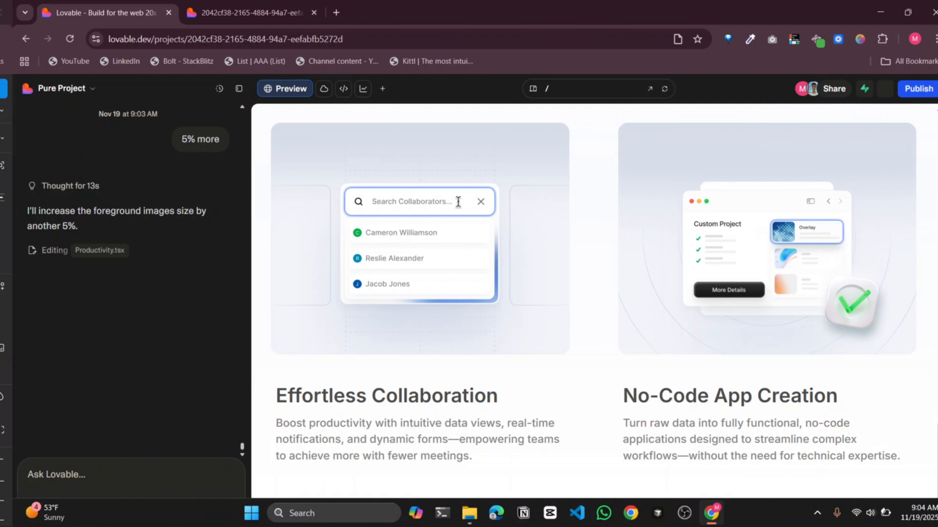
type("next section")
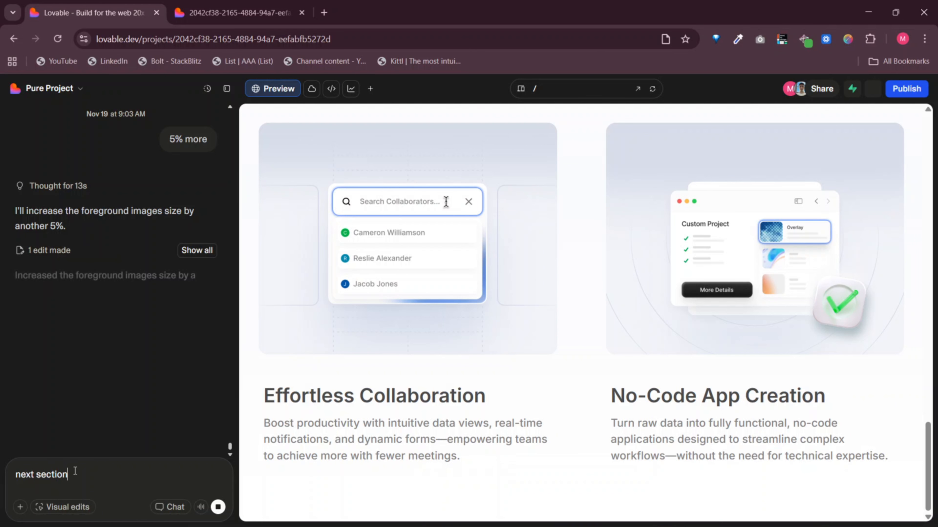
type(", pricng")
key("shift+Return")
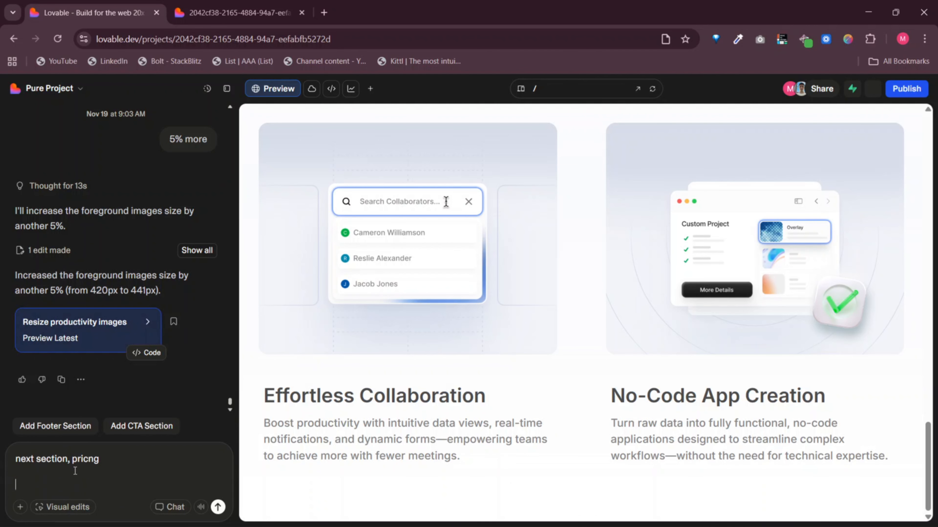
key("ctrl+v")
key("Return")
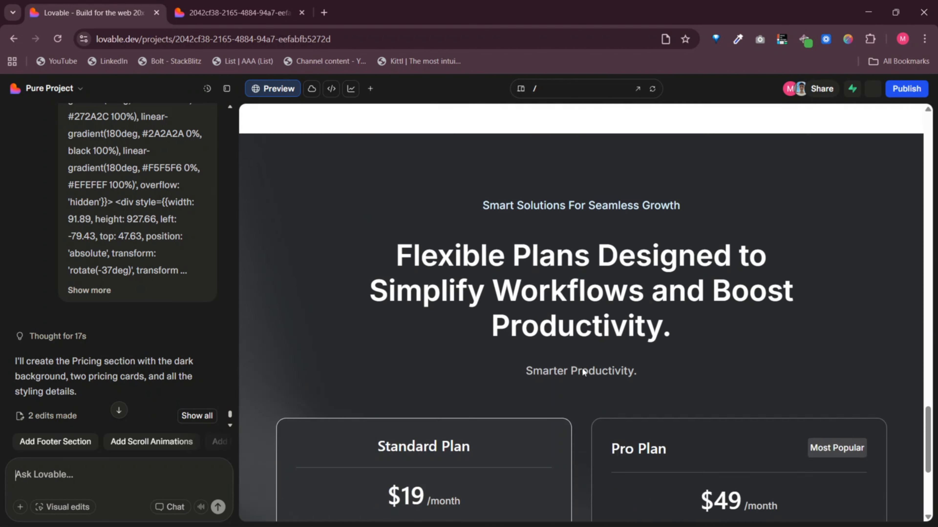
Request "remove the lighing from this section, from the left" for the pricing section
scroll(584, 373, "down", 4)
type("remove the lighing")
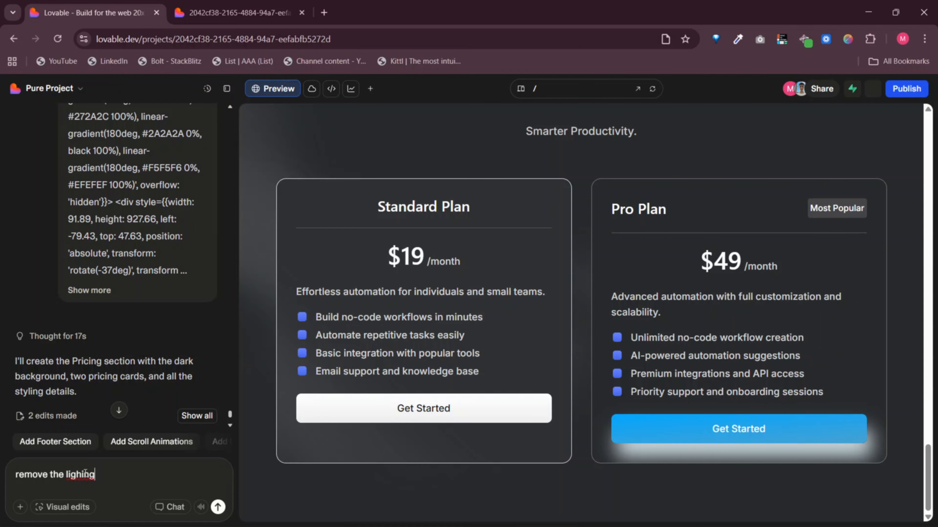
type(" from this section, from the e")
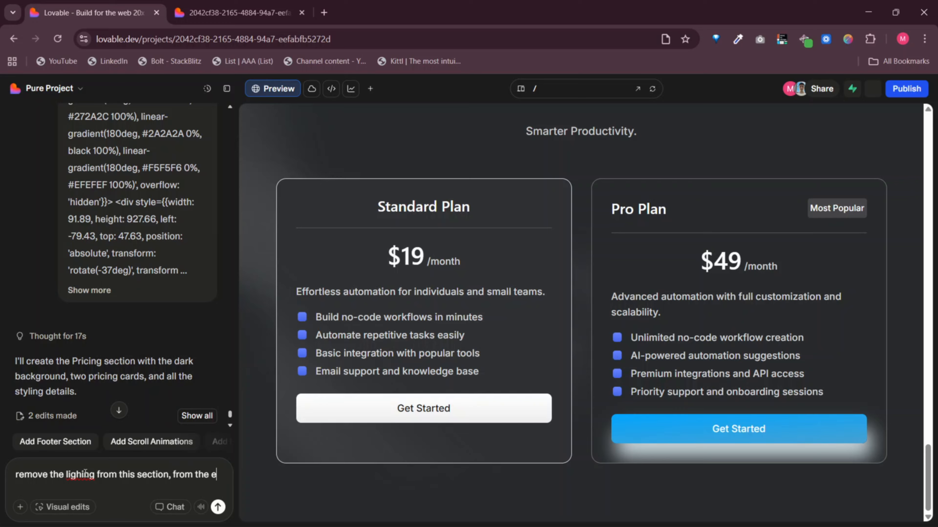
type("left")
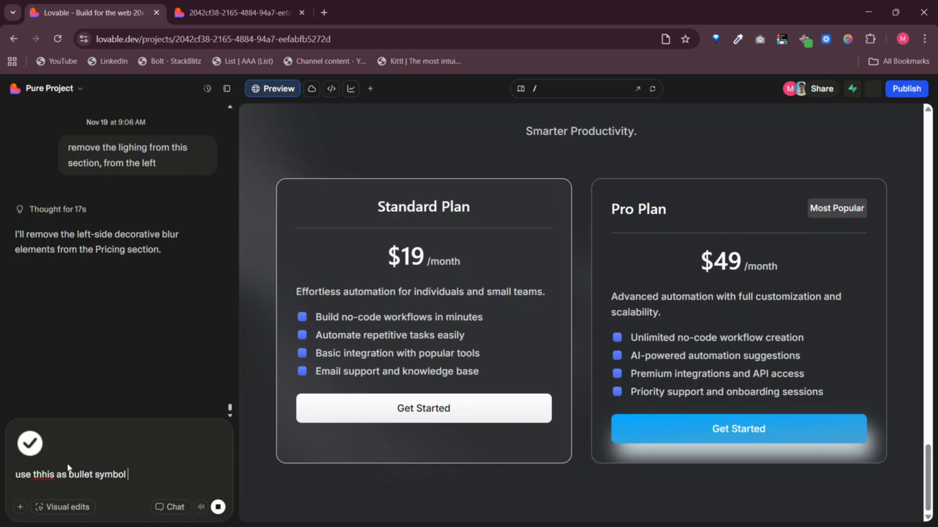
Send the attached check icon with the prompt "use thhis as bullet symbol for the points in cards"
type("for the points in cards")
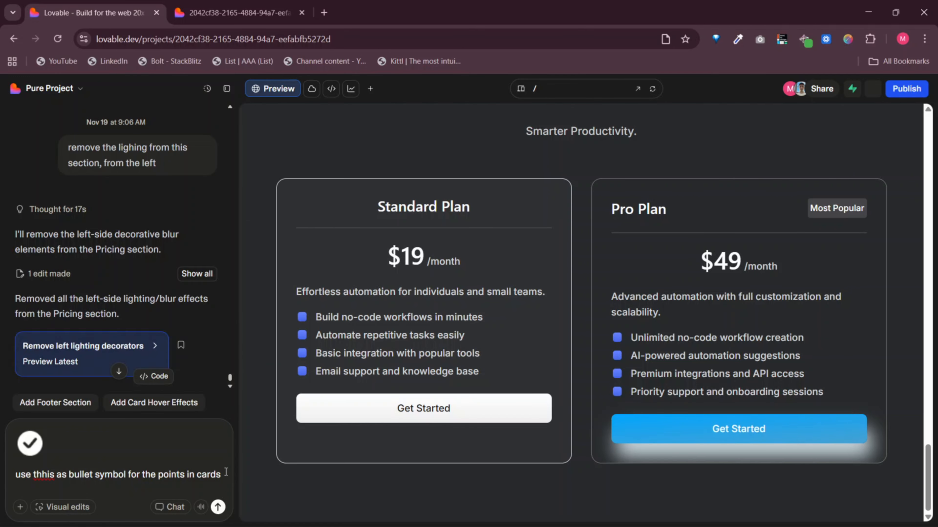
key("Return")
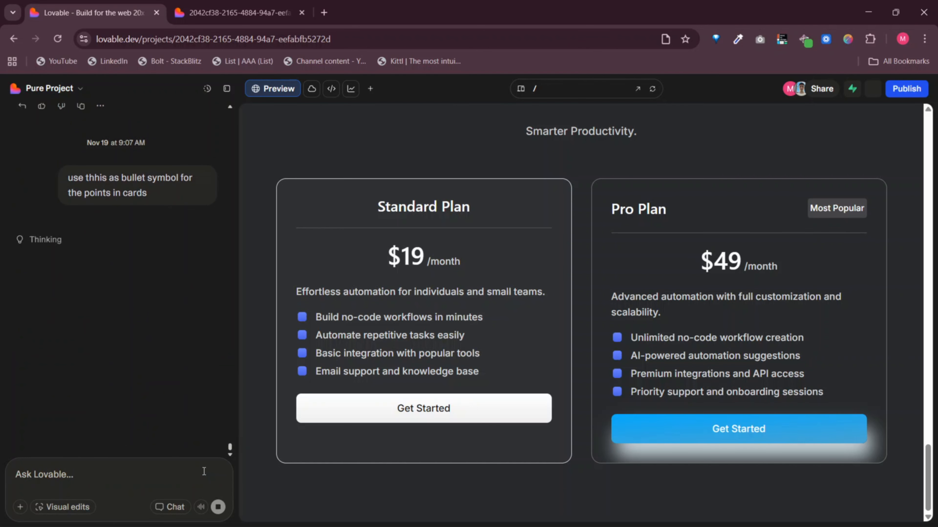
In Figma, copy the generated React (JSX) code of the blue Get Started button, and return to Lovable
key("alt+Tab")
left_click(250, 290)
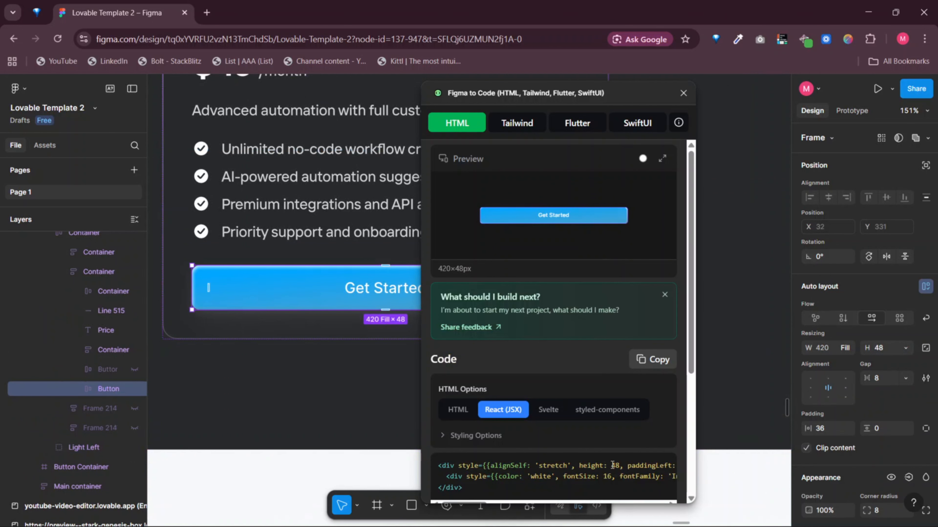
left_click(653, 360)
key("alt+Tab")
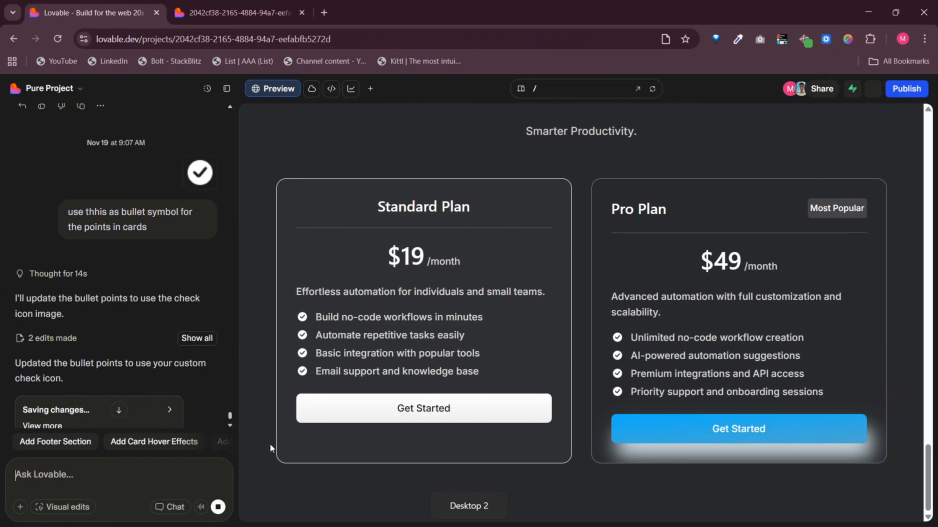
Send "use tihs for the primary blue button," followed by the copied button code
type("u")
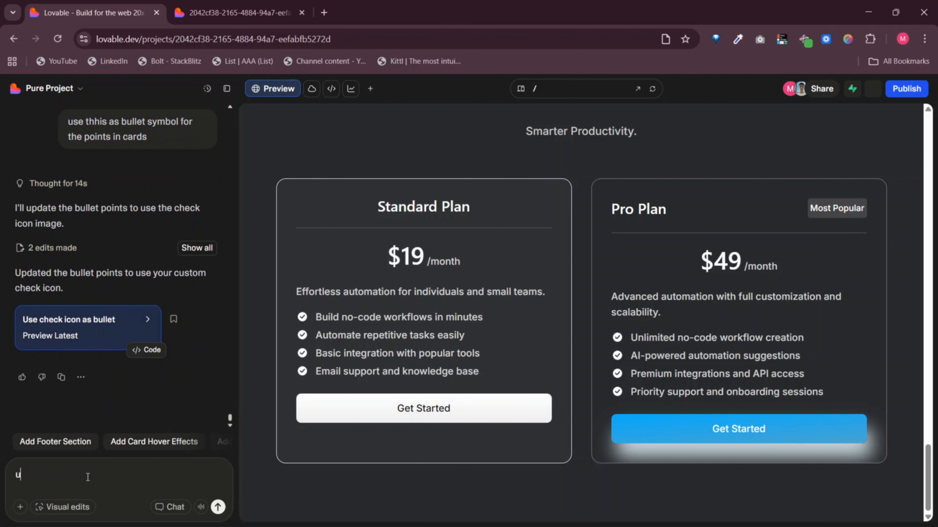
type("se tihs for the pri")
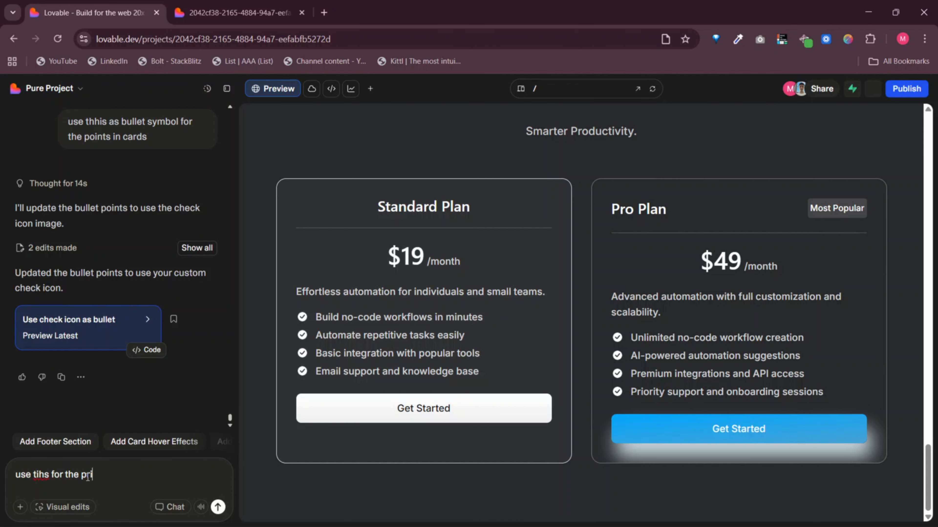
type("mary blue button,")
key("ctrl+v")
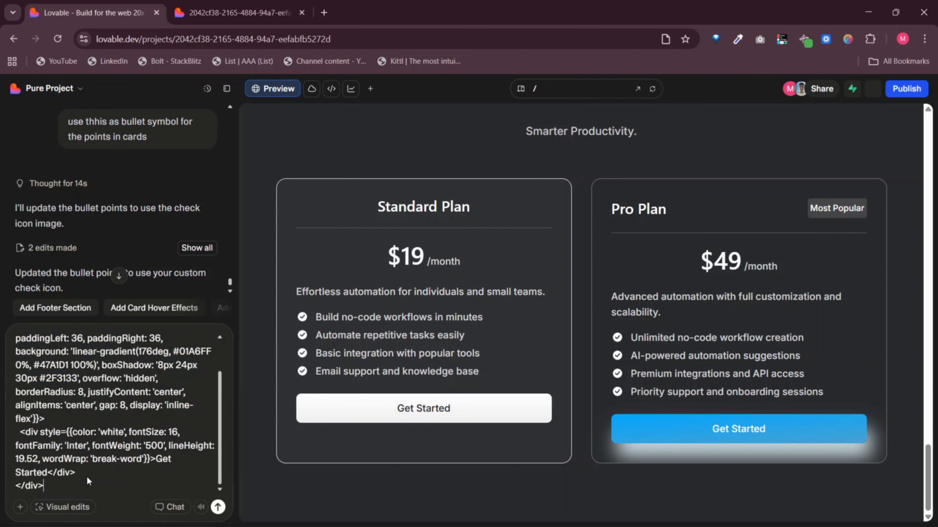
key("Return")
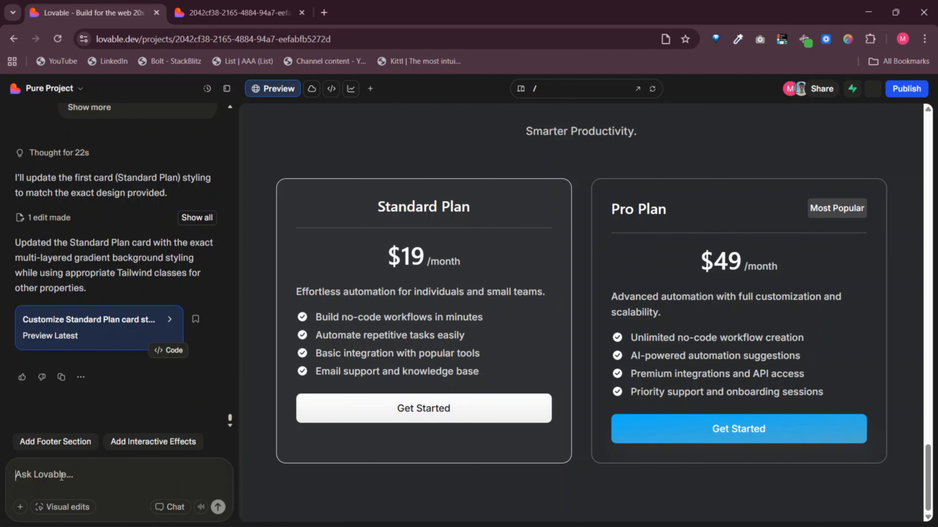
Send the prompt "the cards text should beleft aligned, not centered" for the pricing cards
type("the cards text should bele")
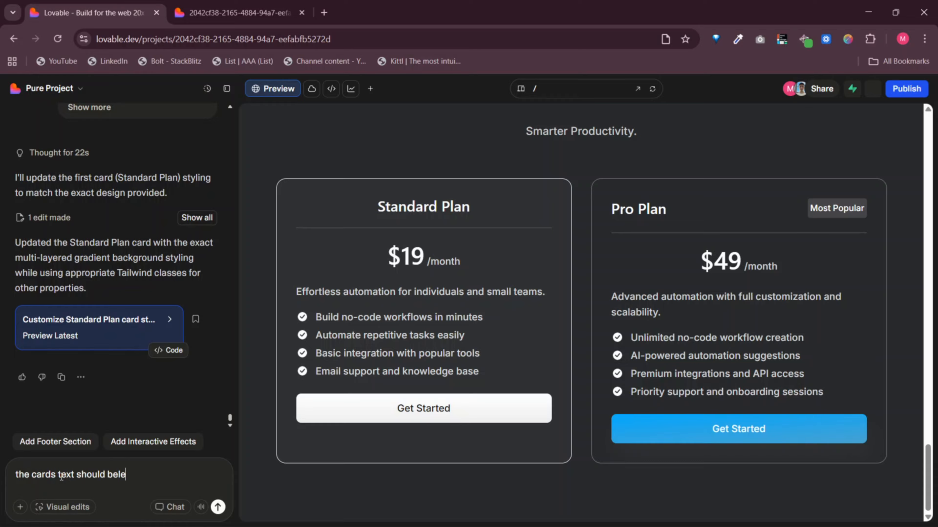
type("ft aligned, not centered")
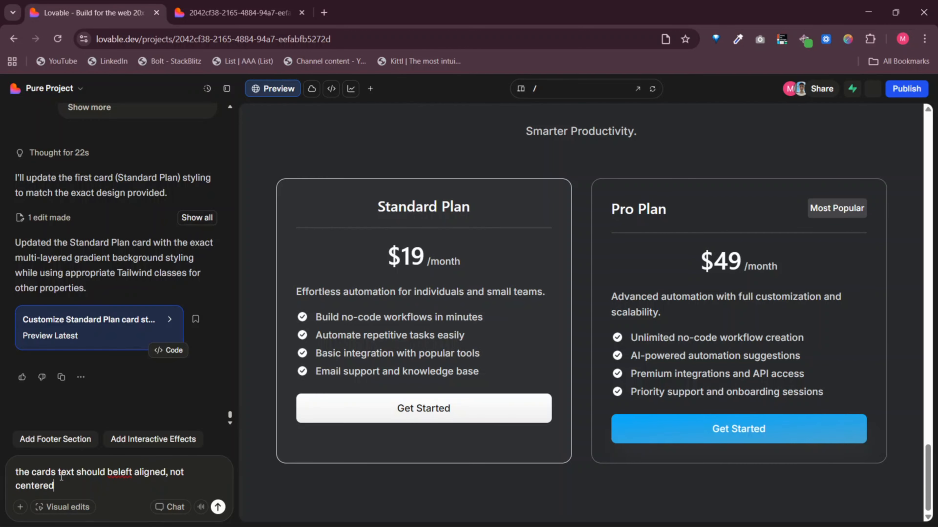
key("Return")
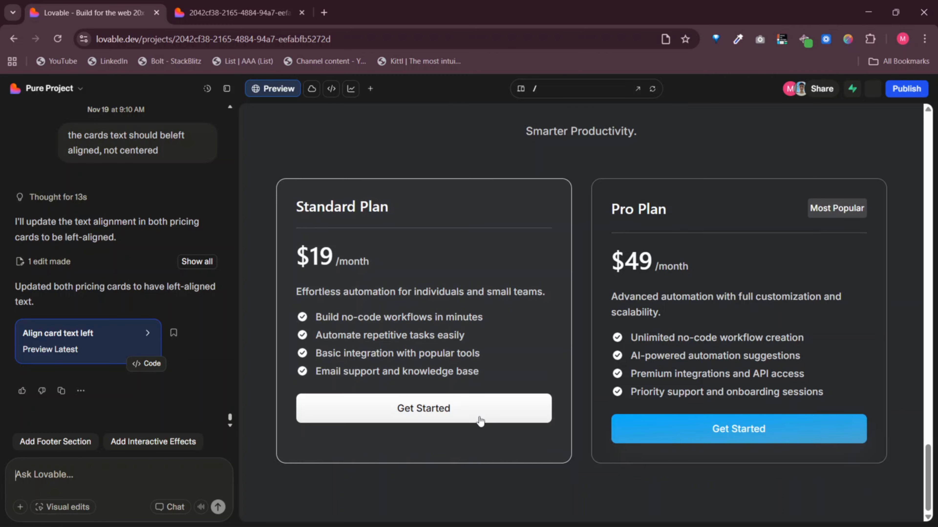
Paste the light image and send "apply this image to the top left corner of the pricing section absollute positioned, its giving the light effect"
key("ctrl+v")
type("apply this")
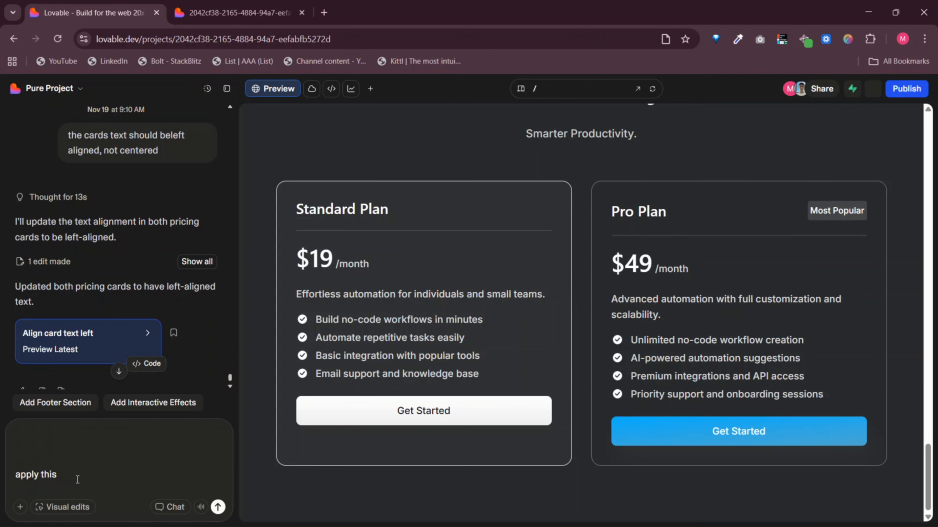
type(" image to the top left corner of the")
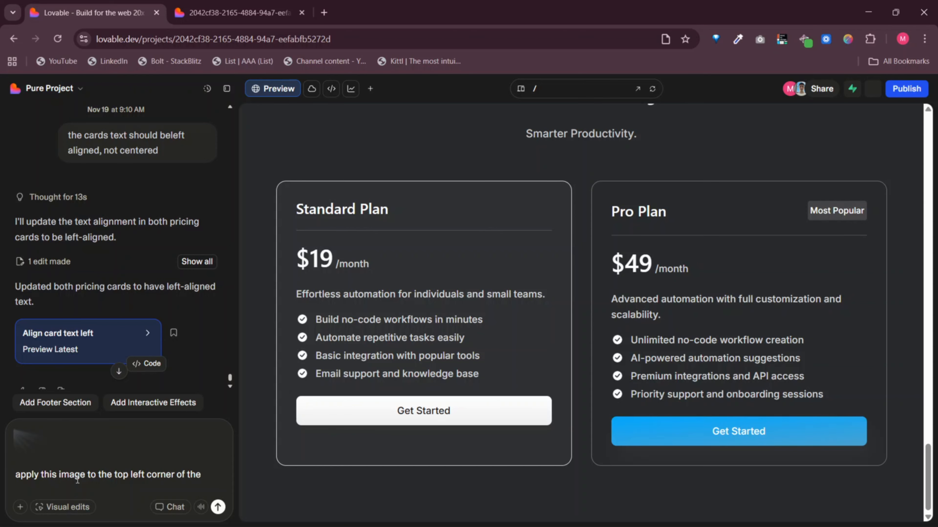
type(" pricing section ab")
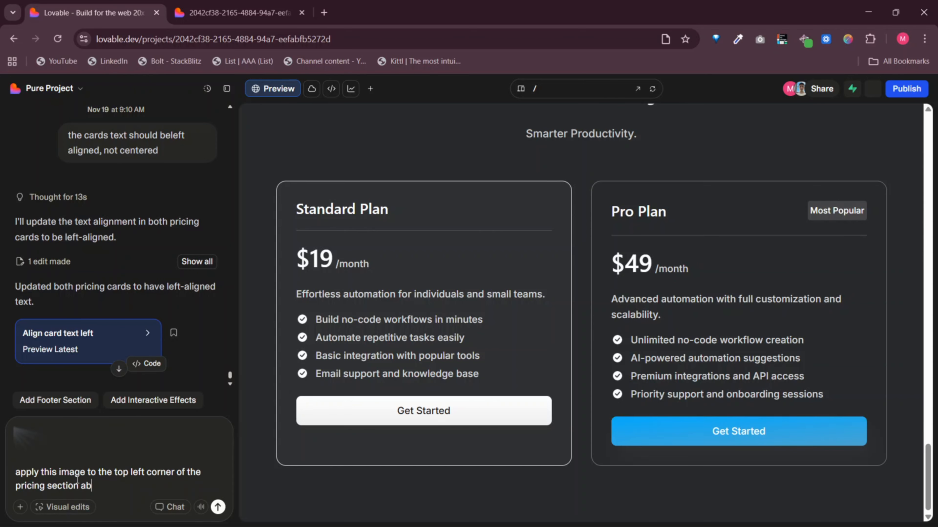
type("sollute positioned")
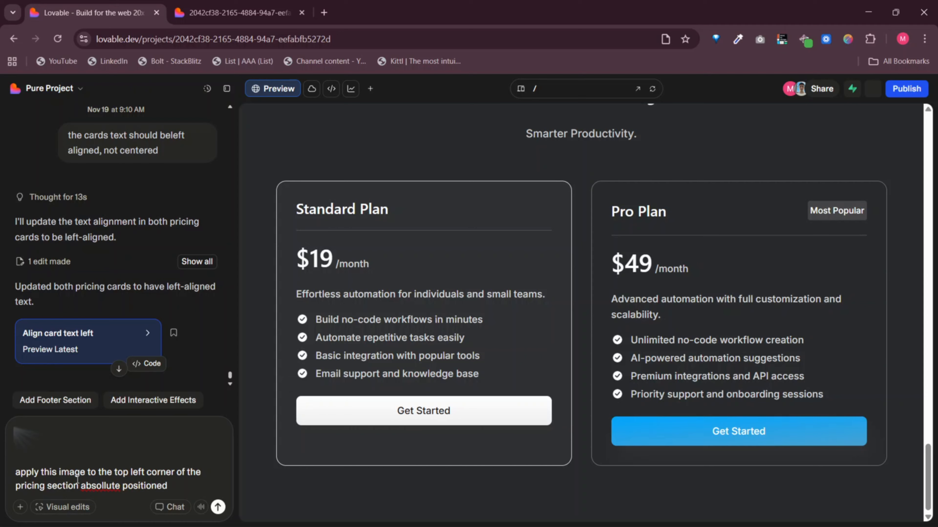
type(", its giving the light effect")
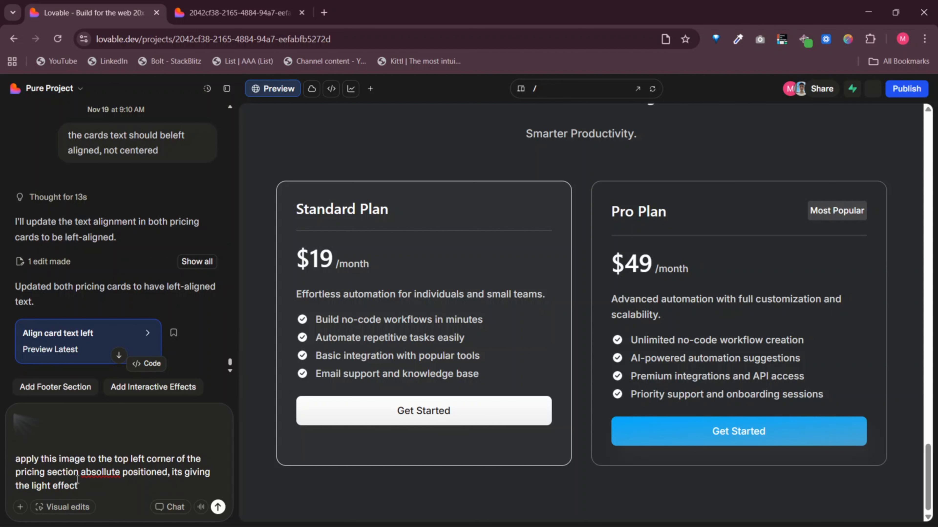
key("Return")
Send the prompt "move this image to the top and left by 20%" for the light effect and check the pricing section
type("move it")
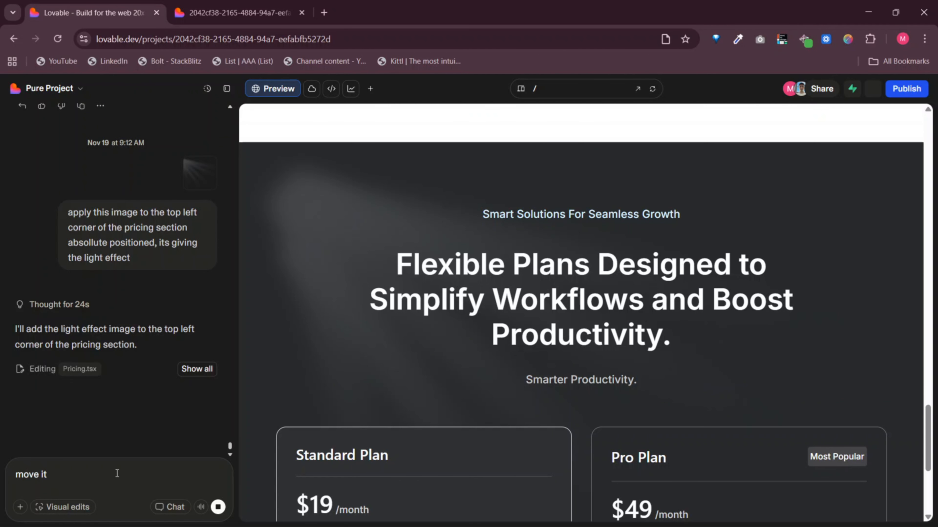
type(" to the top and left by ")
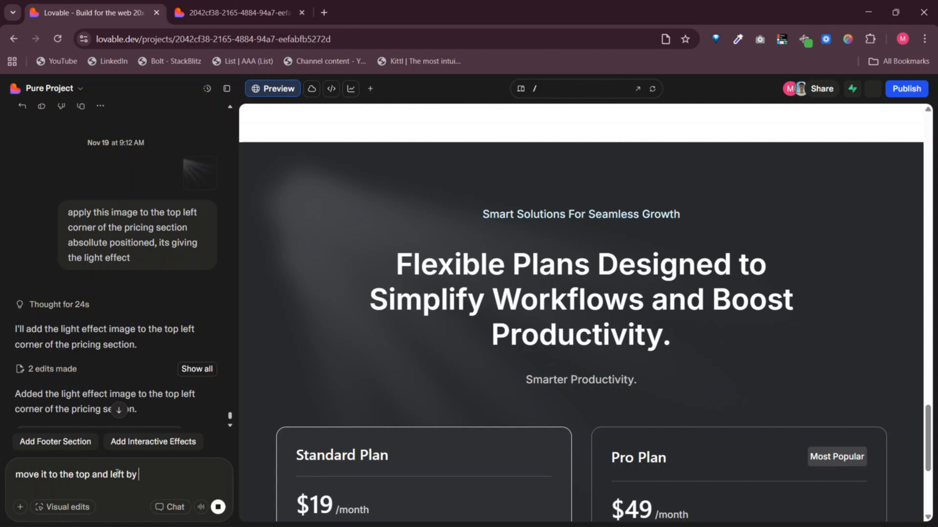
type("20")
key("BackSpace")
key("BackSpace")
type("this image")
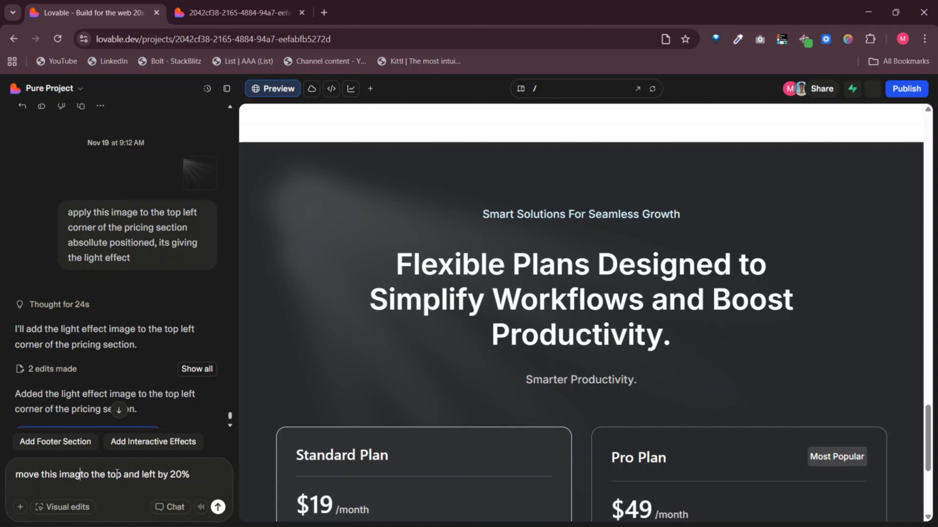
key("Return")
scroll(528, 396, "down", 5)
scroll(527, 397, "up", 5)
scroll(527, 395, "down", 4)
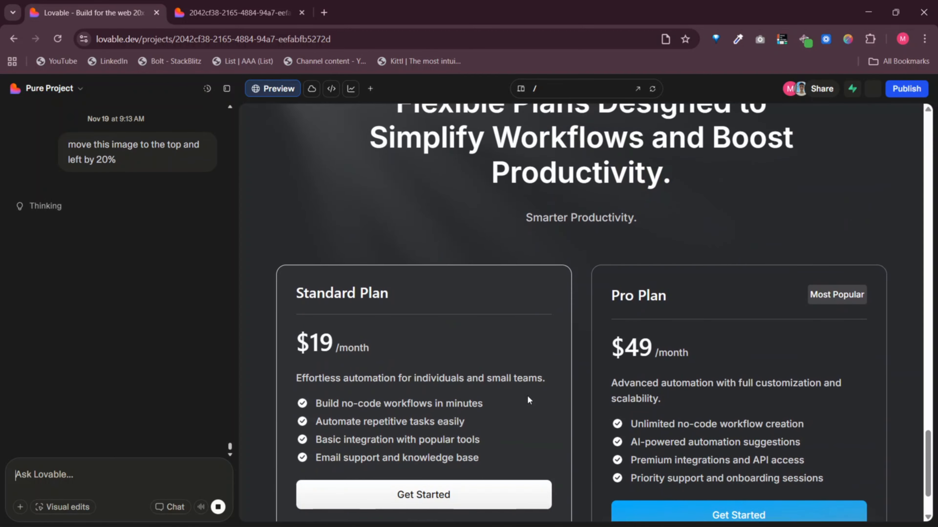
scroll(472, 367, "up", 5)
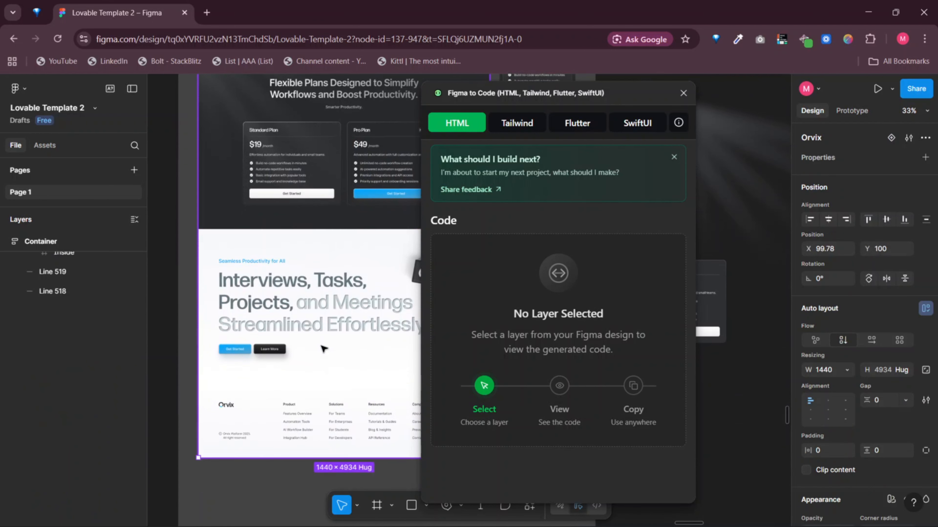
In Figma, copy the React (JSX) code of the "Interviews, Tasks, Projects" section and paste it below the "next section" prompt in Lovable
left_click(324, 349)
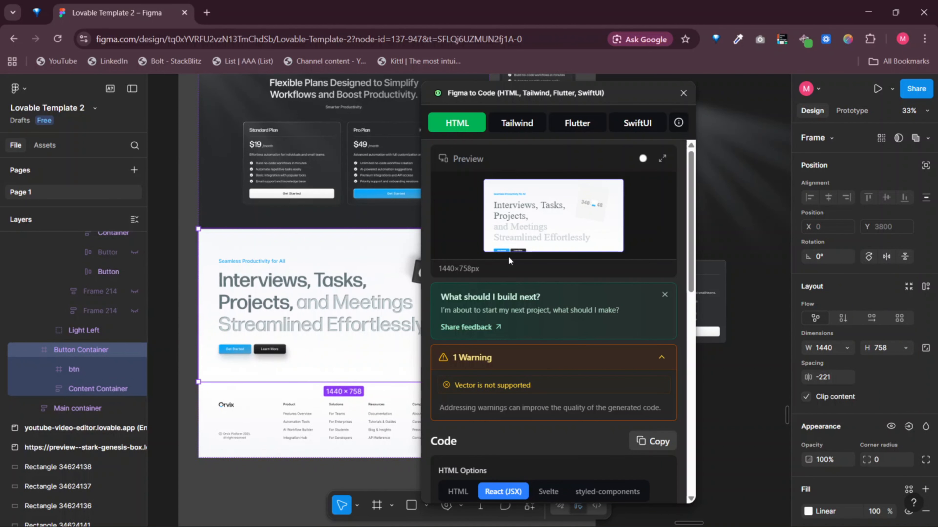
scroll(508, 259, "down", 2)
scroll(509, 261, "down", 1)
left_click(628, 330)
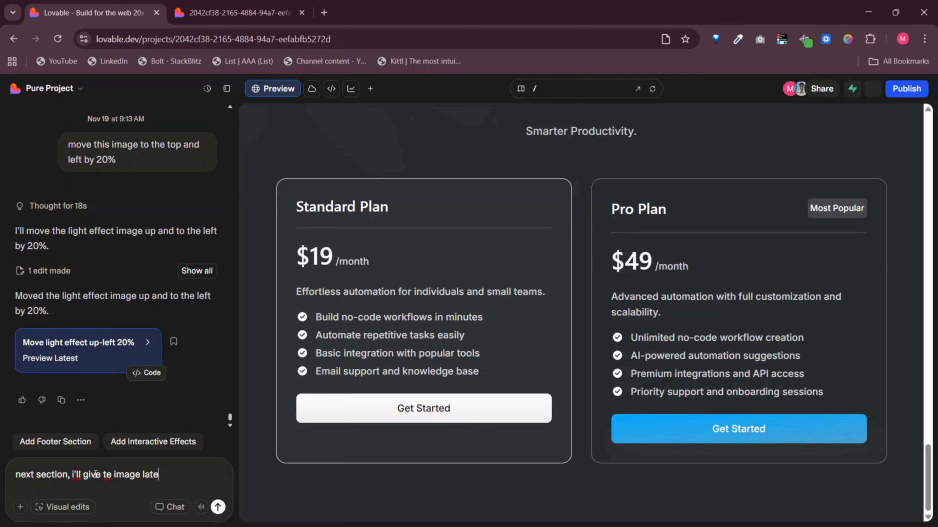
key("shift+Return")
key("ctrl+v")
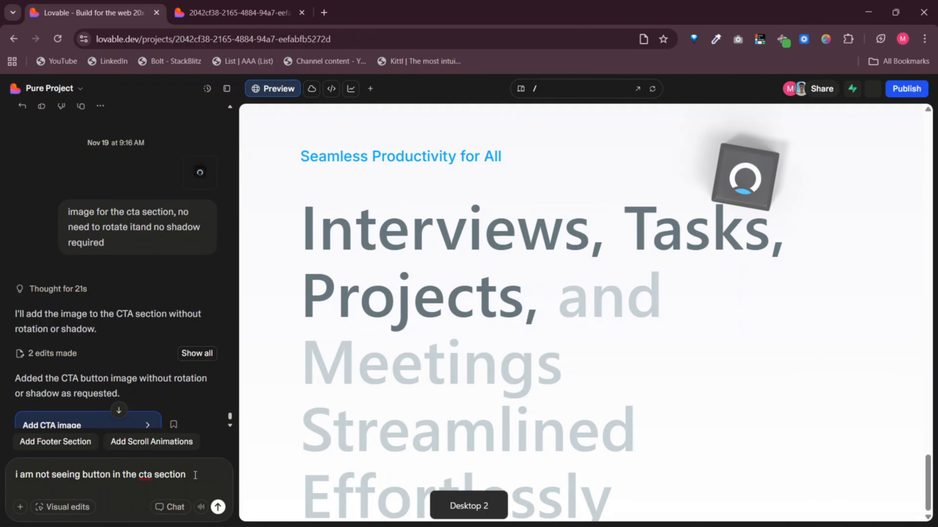
Paste the reference screenshot below the missing-button message and add "i want end result like this screenshot for cta"
key("shift+Return")
key("ctrl+v")
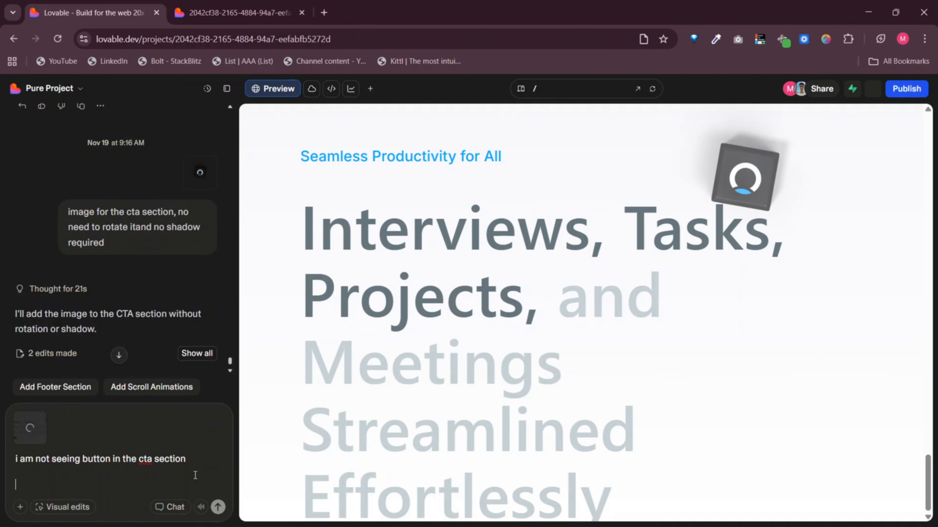
type("i want end result like t")
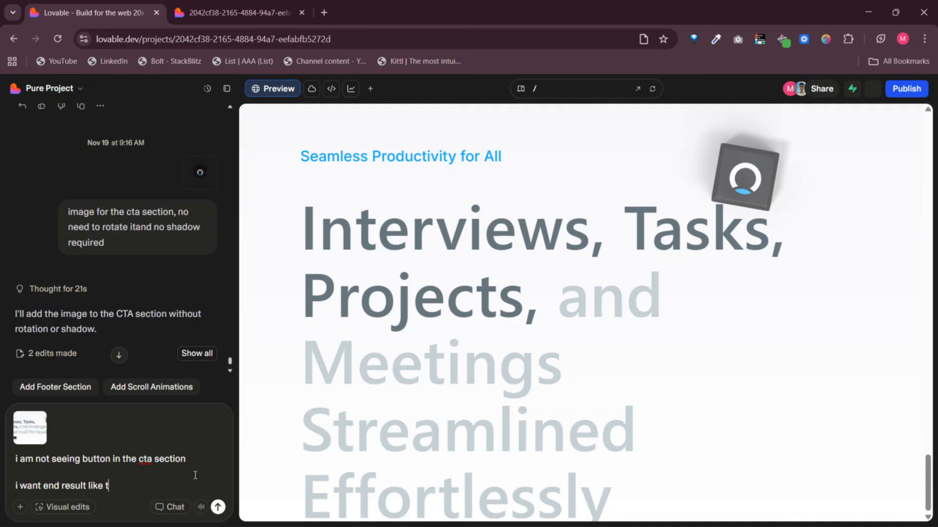
type("his screenshot for cta")
Attach a screen capture of the current CTA preview and send "what i am getinig is the 2nd screenshot which is not what i want"
key("super+shift+s")
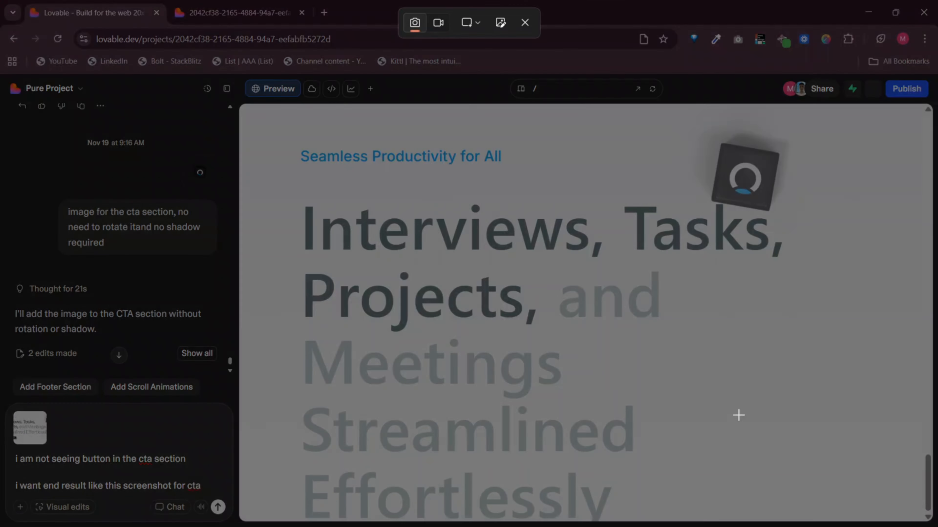
left_click_drag(906, 515, 218, 119)
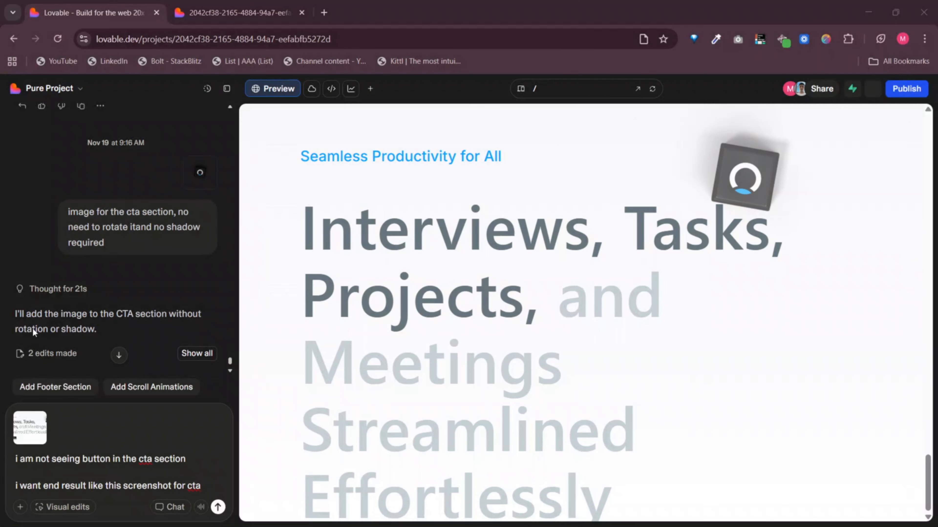
key("ctrl+v")
key("shift+Return")
type("what i am")
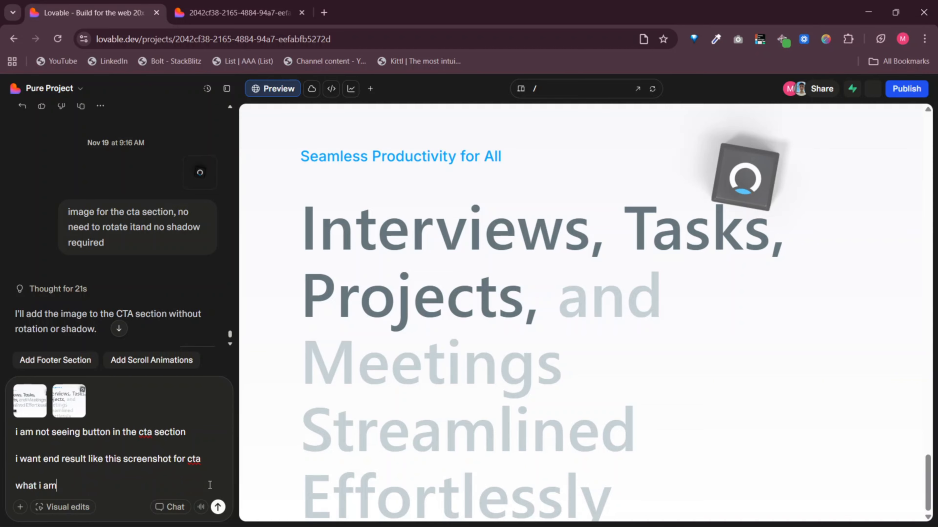
type(" getinig is the 2nd sc")
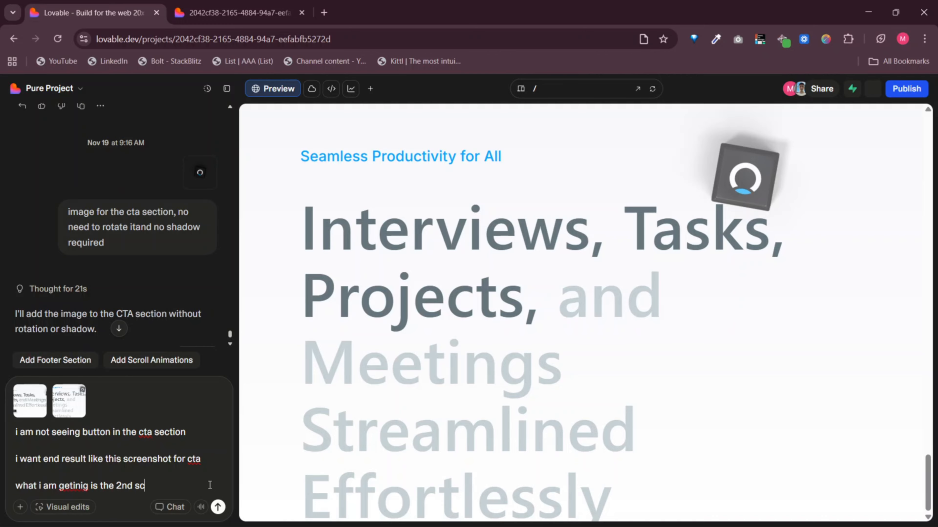
type("reenshot which is not what i want")
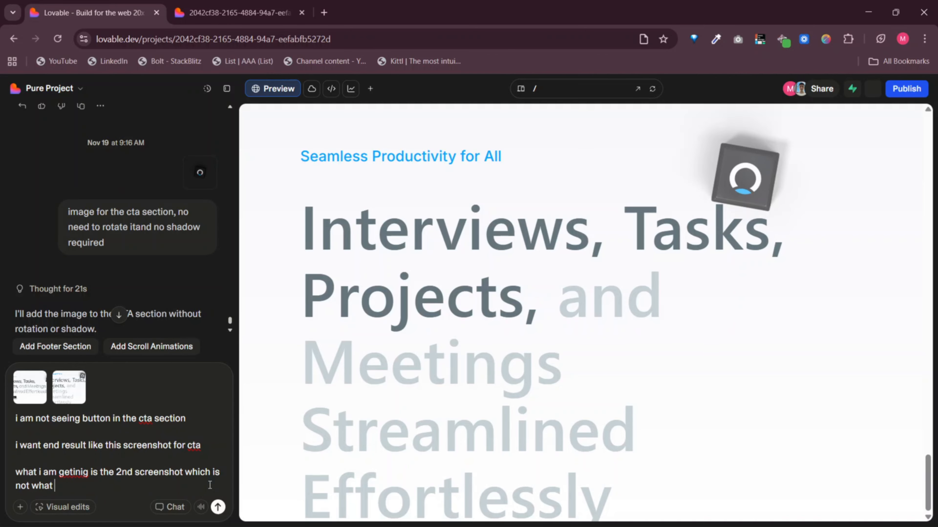
key("Return")
scroll(656, 332, "down", 2)
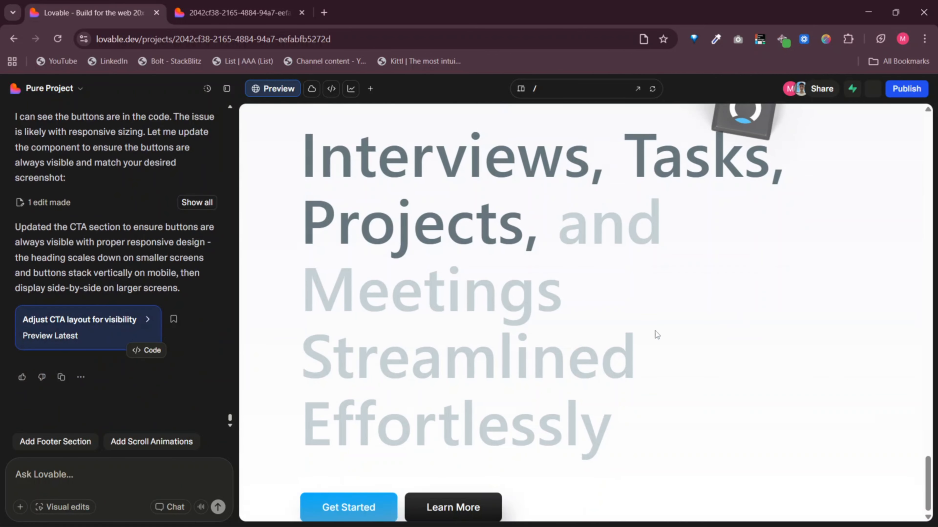
Send the prompt "reduce the heading sizze by 30%" for the CTA section
type("reduce the heading sizze by 50")
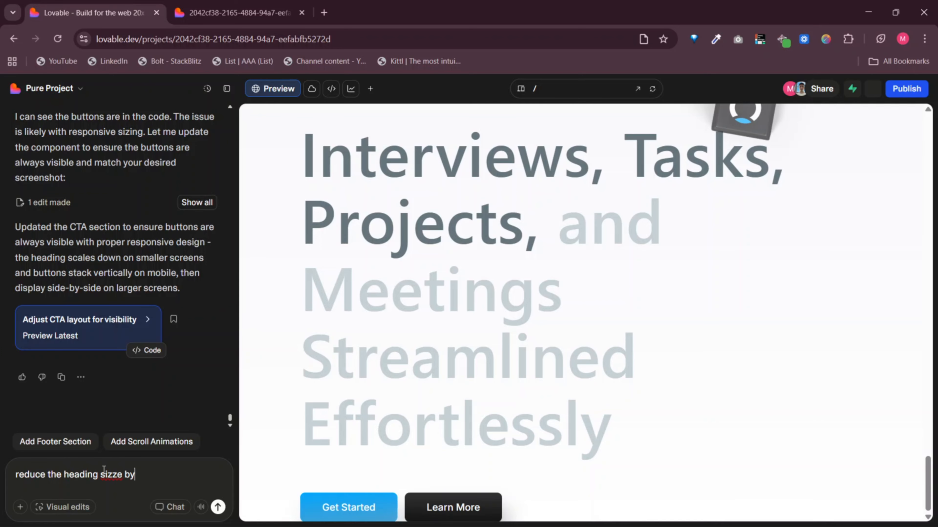
type("%")
key("BackSpace")
type("3")
key("Return")
Send the prompt "after "Tasks" in th eheadign in laptop view only, add break" for the CTA heading
type("after ")
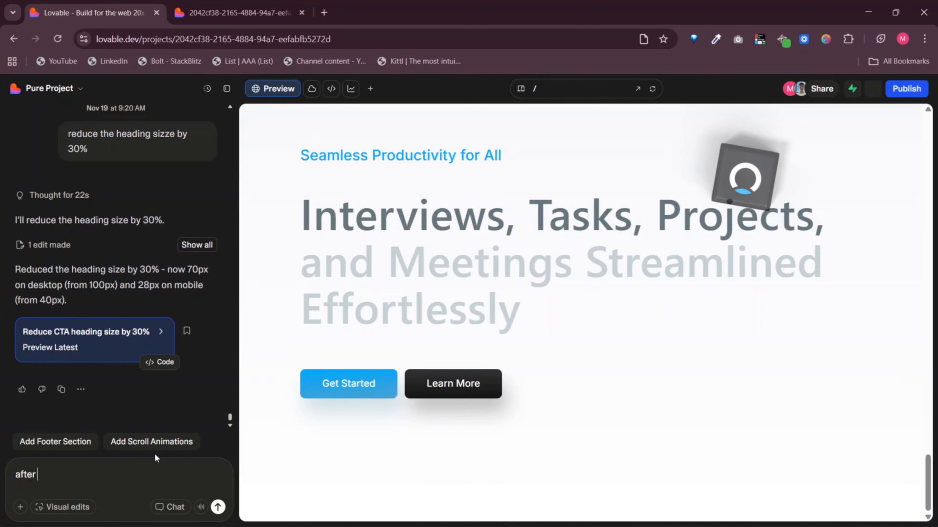
type("\"Tasks\" in th eheadign i")
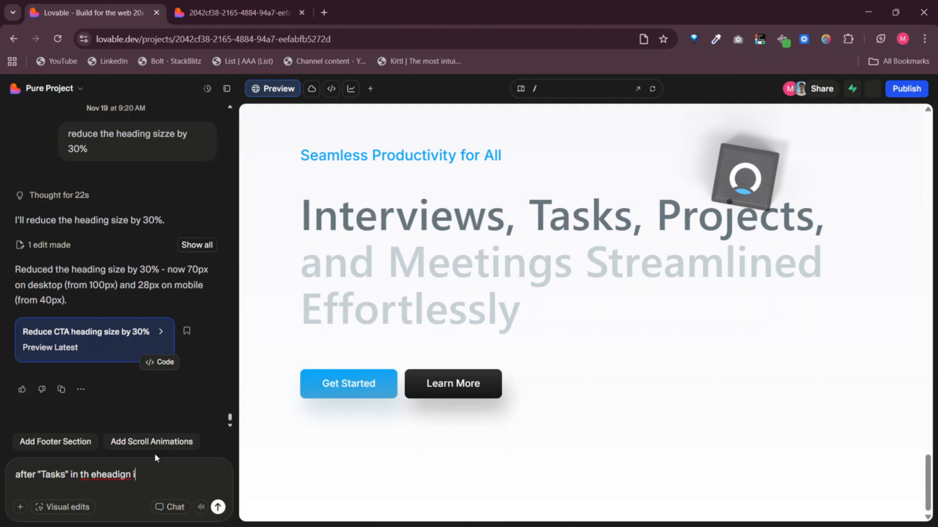
type("n  laptop view only, add break")
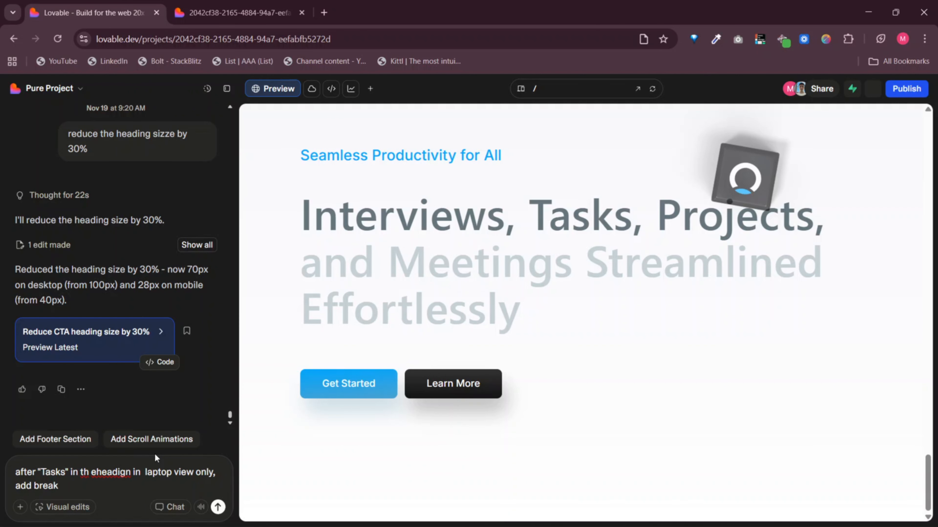
key("Return")
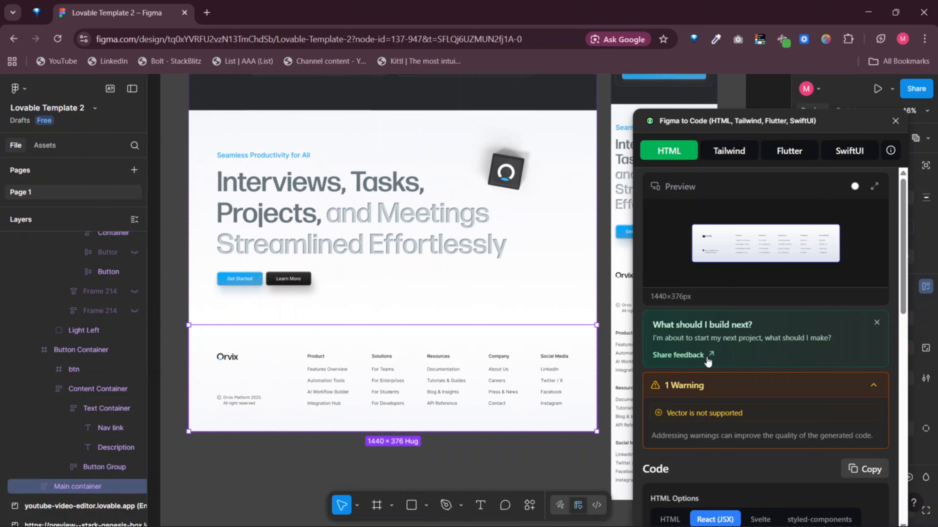
Copy the footer's React (JSX) code in Figma and start the Lovable prompt "footer, use the logo from the navbar not in this code,"
left_click(864, 469)
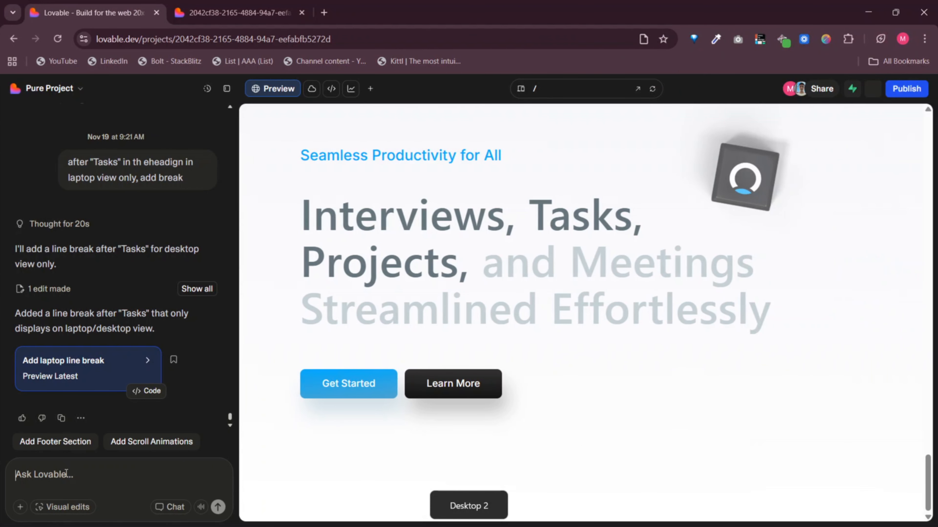
type("footer, use the ")
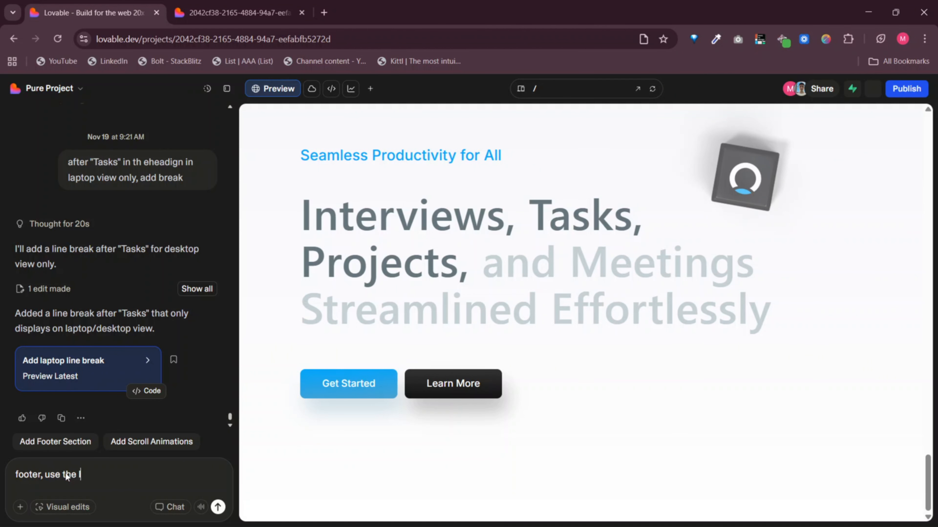
type("logo from the navbar not in thi")
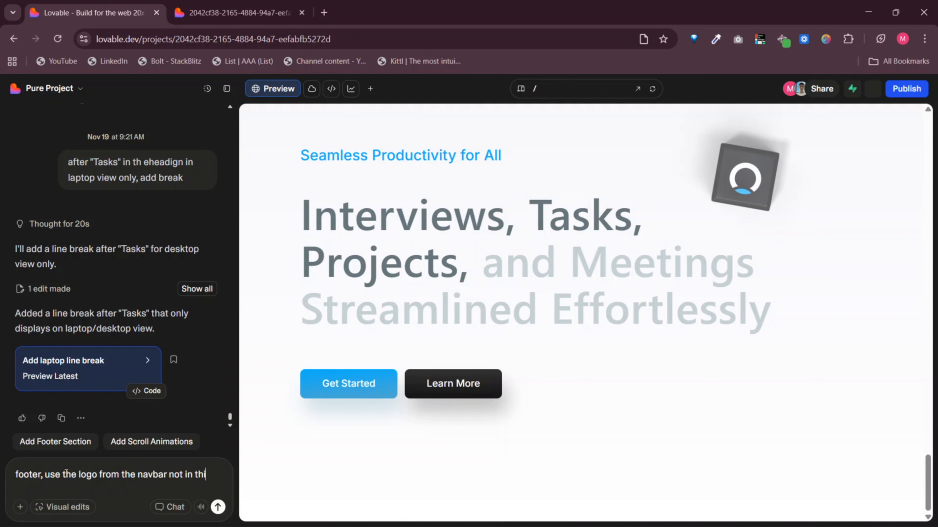
type("s code,")
key("shift+Return")
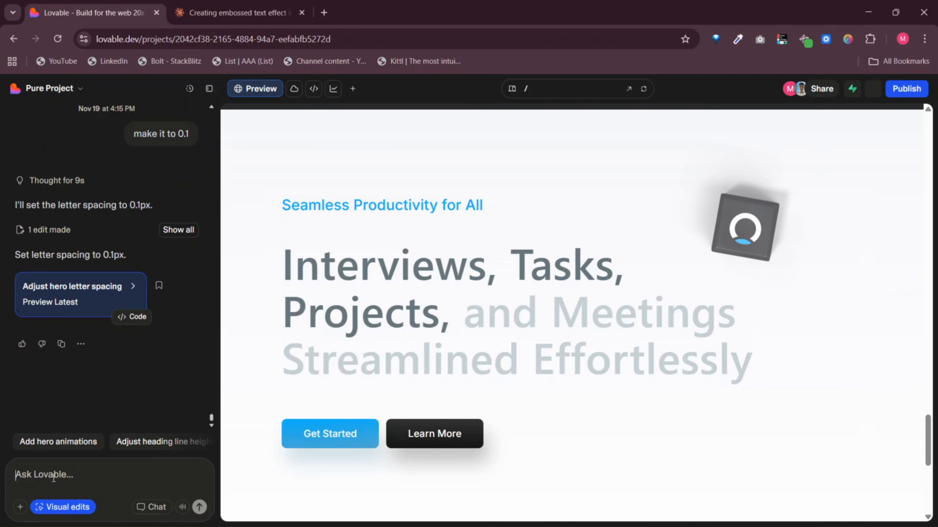
Begin the prompt "ahe same text shadow of heaindg of hero to this text in cta,"
type("a")
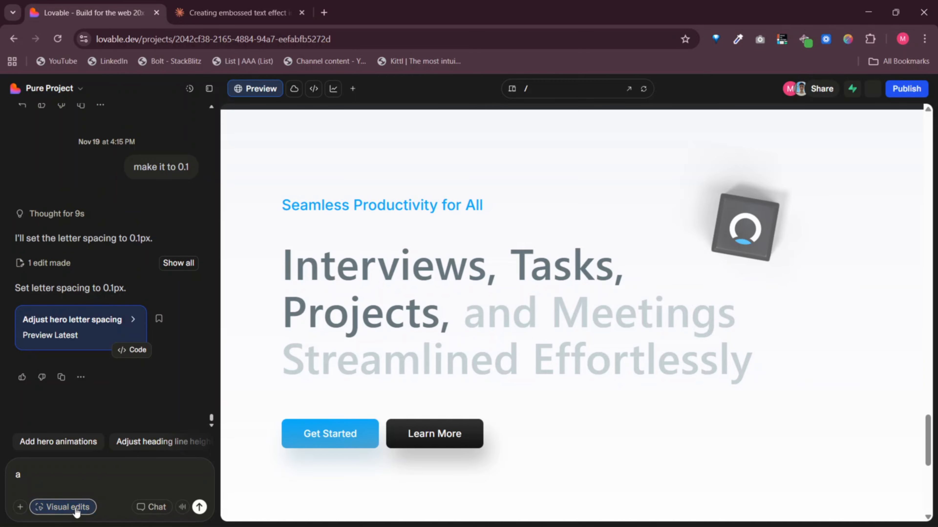
type("he same t")
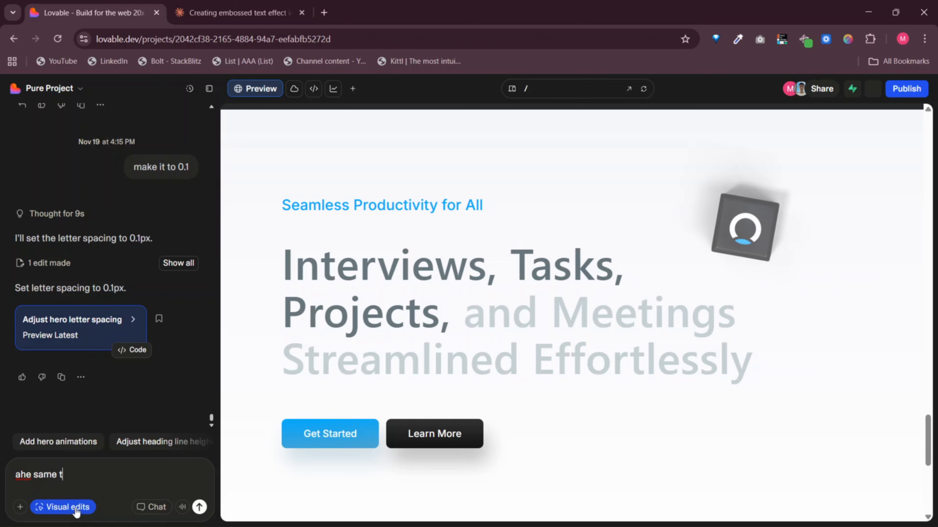
type("ext shadow of heaindg ")
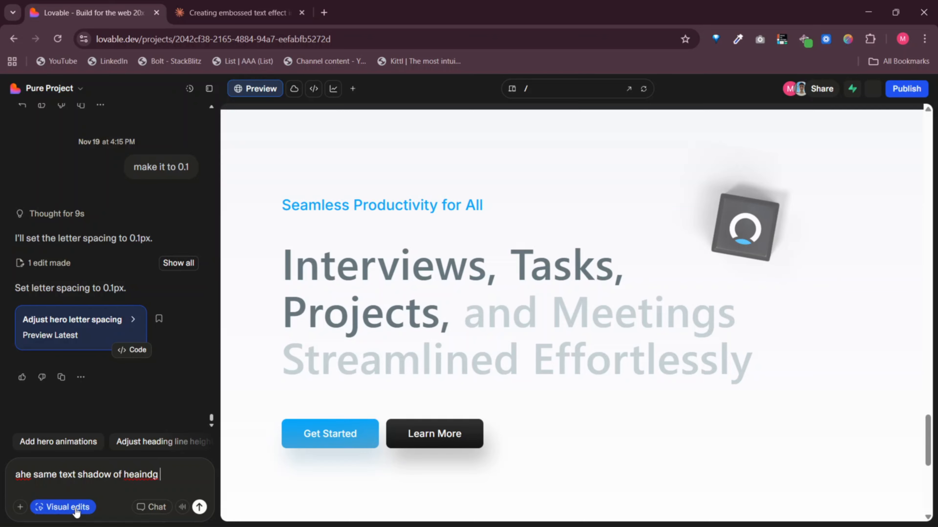
type("of her")
type("o to this tet x")
key("BackSpace")
type("xt i")
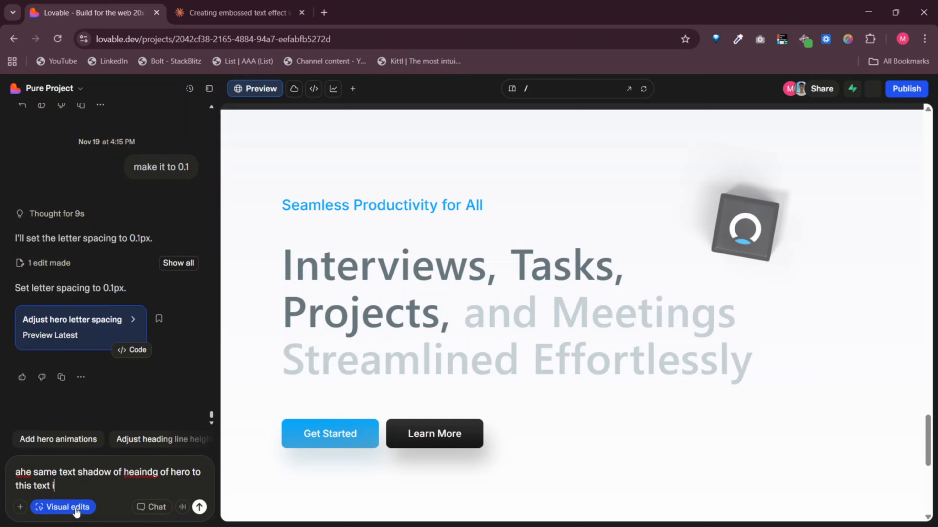
type("n ct")
key("BackSpace")
type("cta")
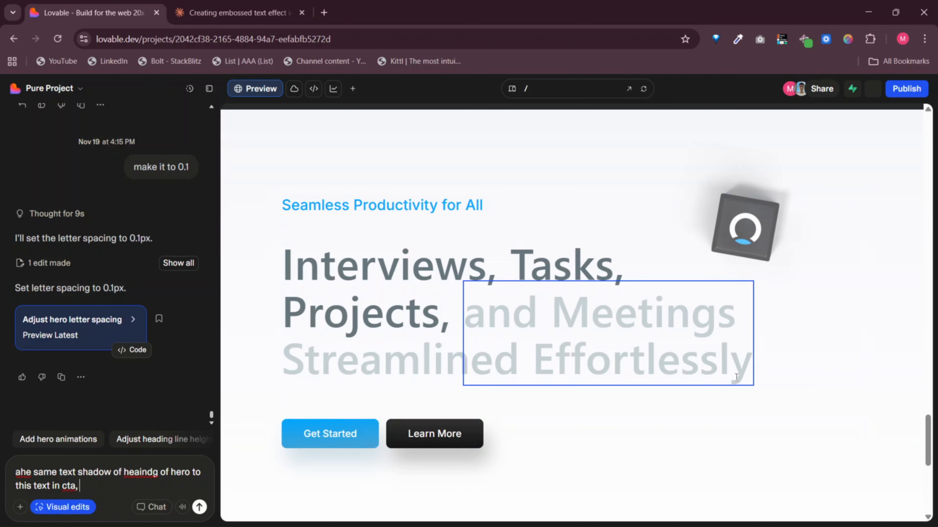
Copy "and Meetings Streamlined Effortlessly" from the CTA heading, add it in quotation marks to the prompt, and send it
left_click(75, 512)
left_click_drag(763, 377, 462, 313)
key("ctrl+c")
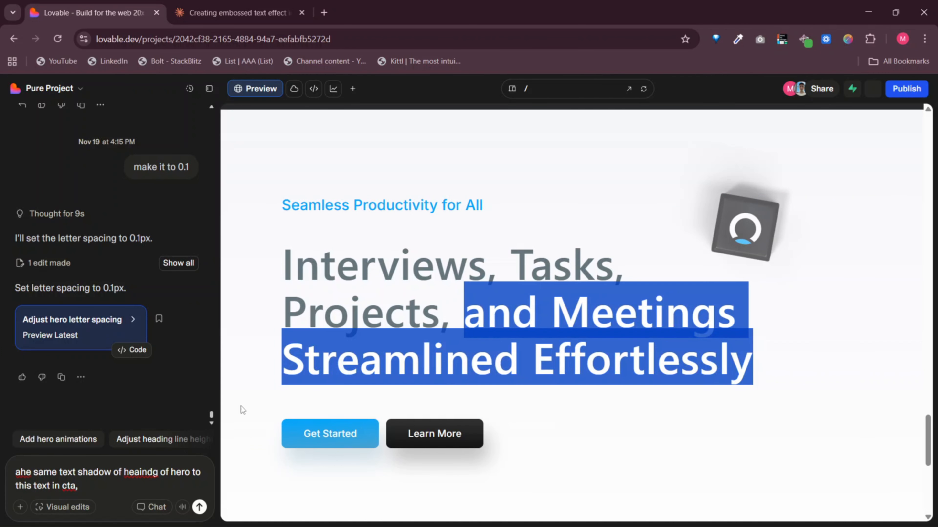
left_click(98, 485)
type("\"")
key("ctrl+v")
type("\"")
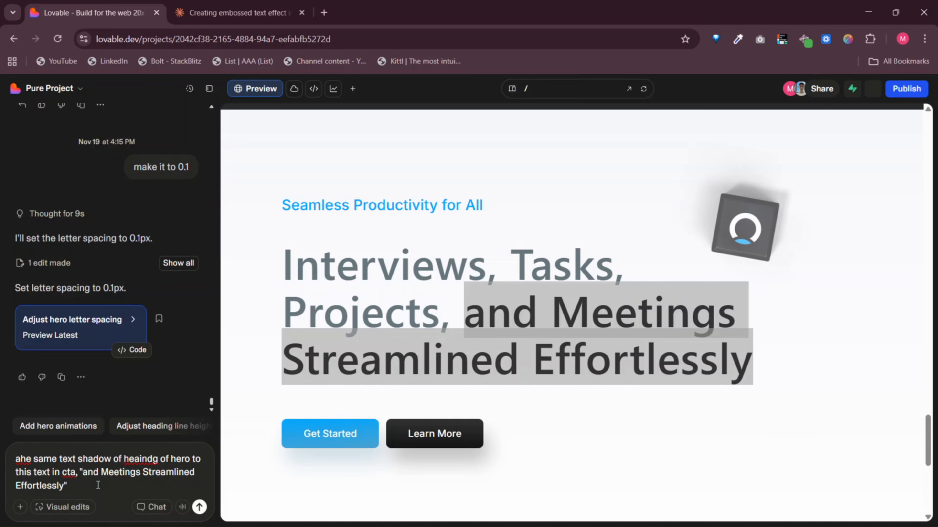
key("Return")
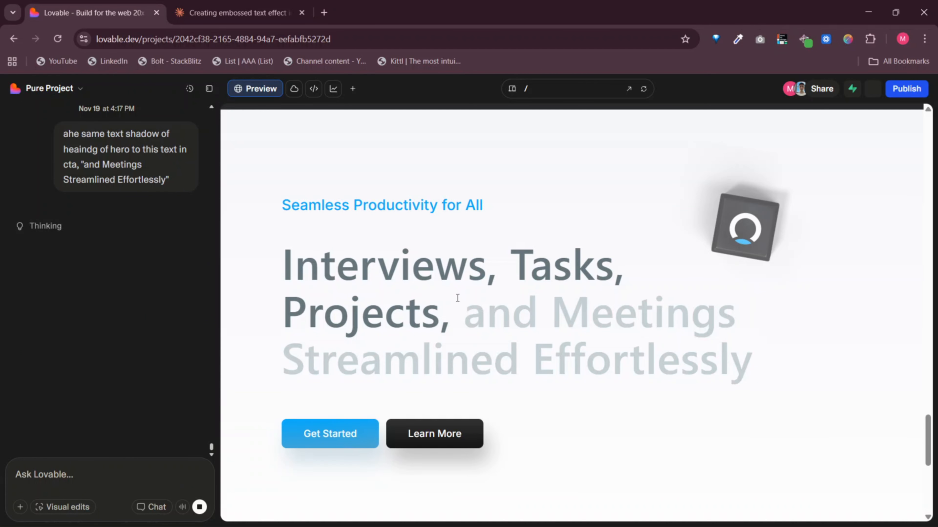
Begin the Lovable prompt "reduce the blur of this cta text", correcting its spelling
type("reeduce the")
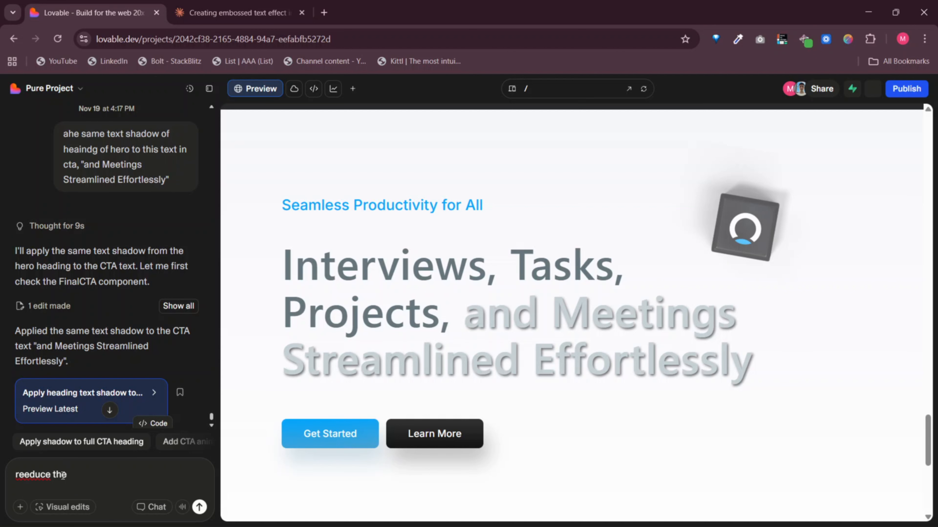
type(" blur of this cta tex")
key("BackSpace")
key("BackSpace")
key("BackSpace")
type("tct")
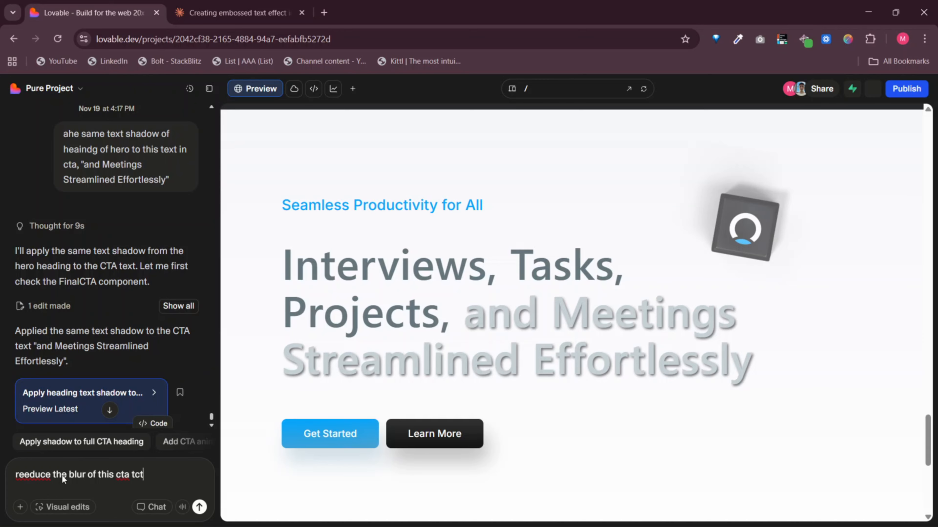
key("BackSpace")
key("BackSpace")
type("ext")
key("BackSpace")
double_click(67, 474)
left_click(154, 473)
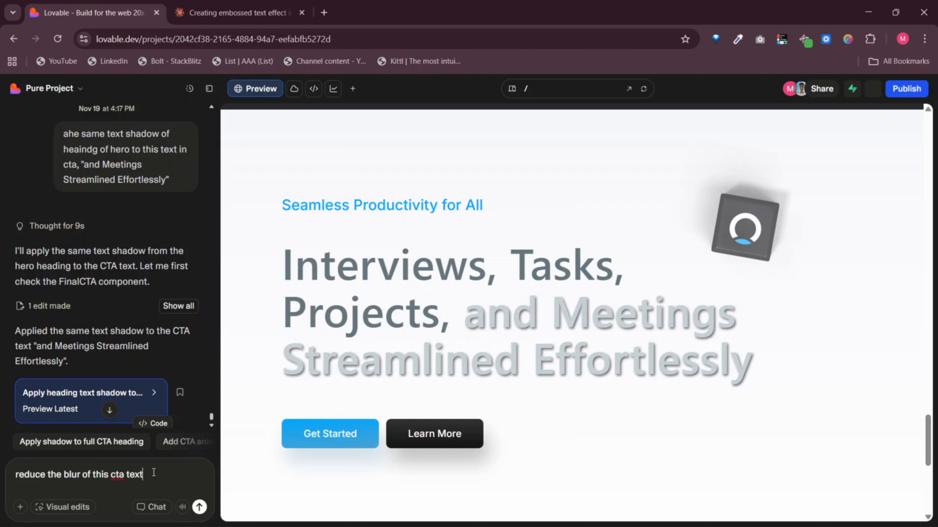
Replace "blur" with "black color shadow" in the prompt and add ", i want soft shadow" at its end
double_click(71, 474)
type("black color,")
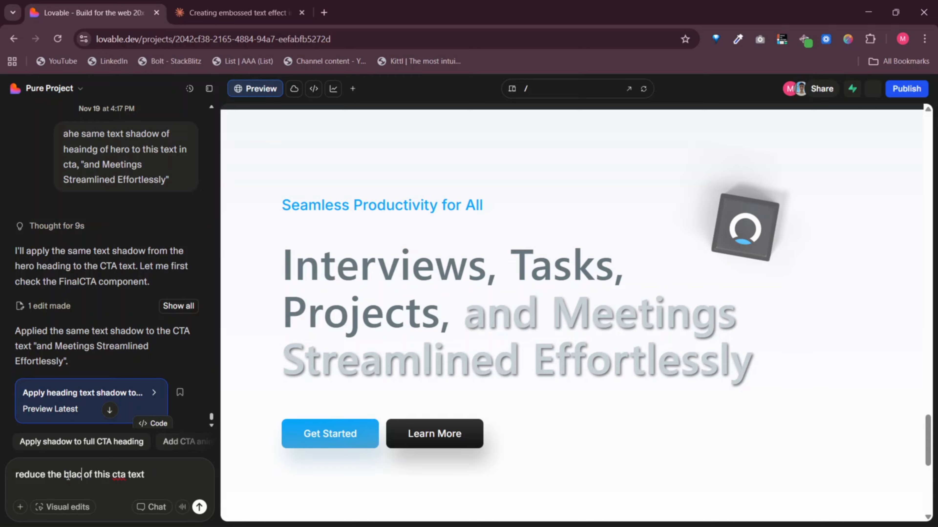
key("BackSpace")
key("BackSpace")
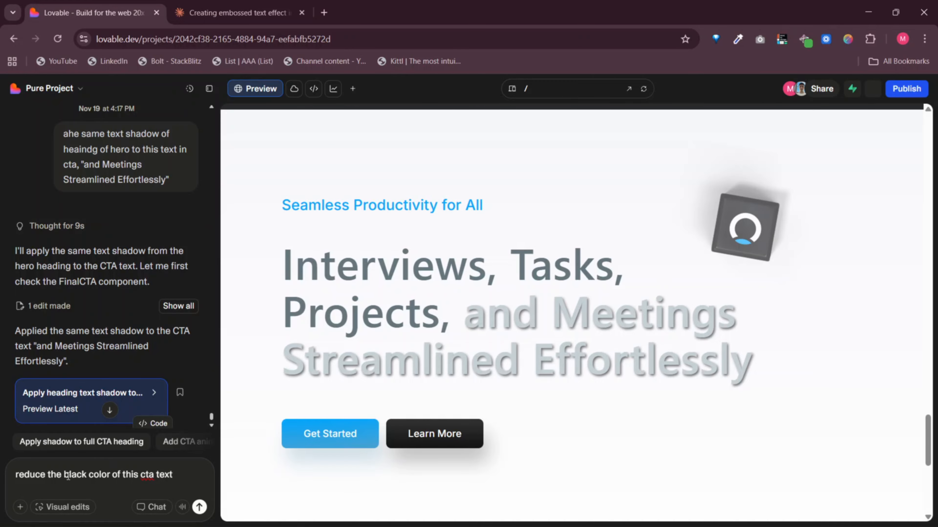
type("shadow")
key("End")
type(", i")
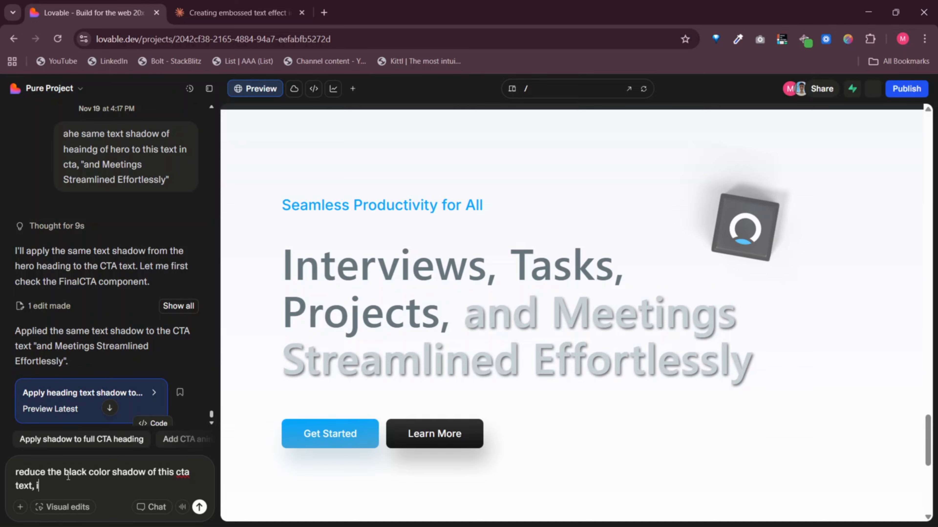
type(" want soft shadow")
Capture a screenshot of the grey "and Meetings Streamlined Effortlessly" heading text in Figma and attach it to the Lovable prompt
key("ctrl+super+Left")
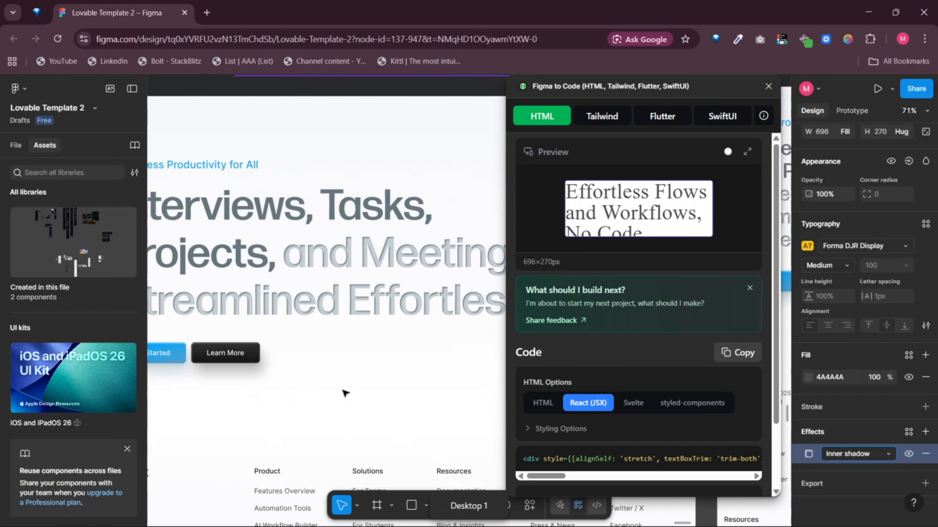
scroll(345, 392, "right", 3)
key("super+shift+s")
left_click_drag(201, 233, 501, 335)
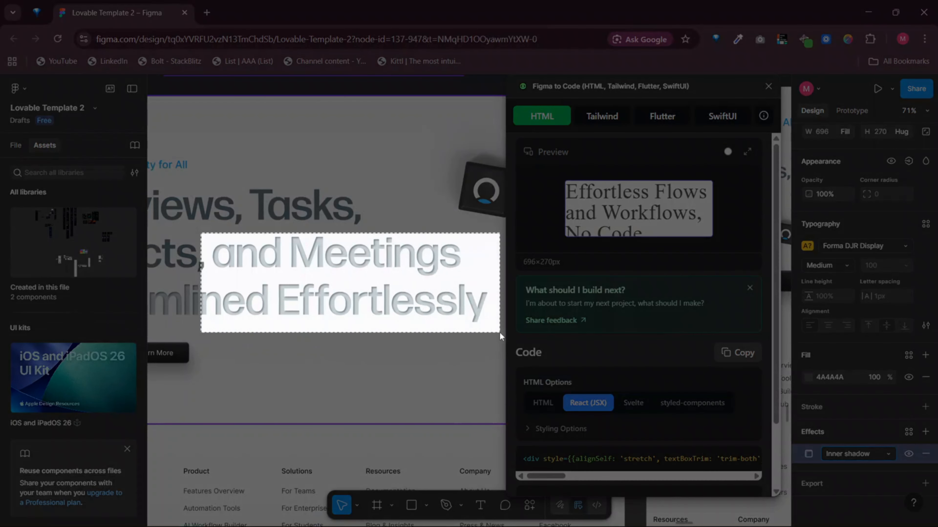
key("ctrl+super+Right")
key("ctrl+v")
Complete the prompt with ", effect like this screenshot" and send it
type(", e")
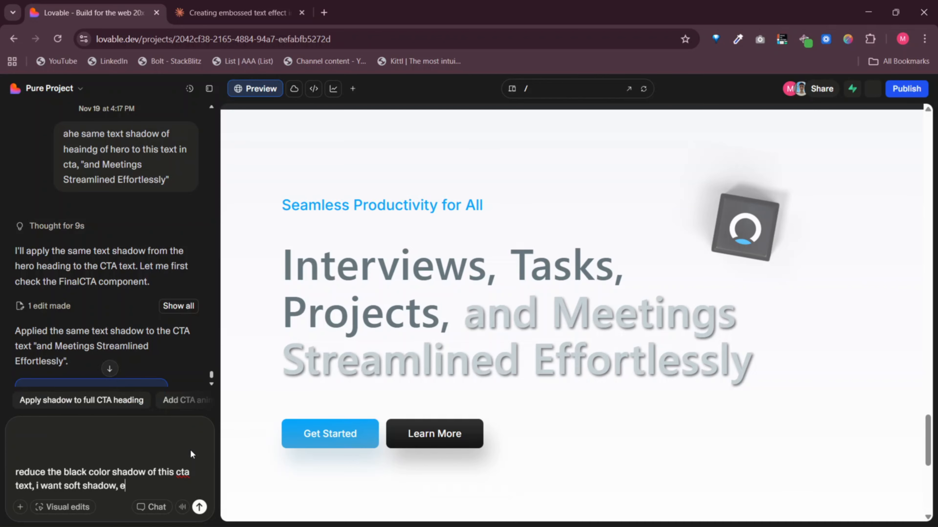
type("ffect like this screens")
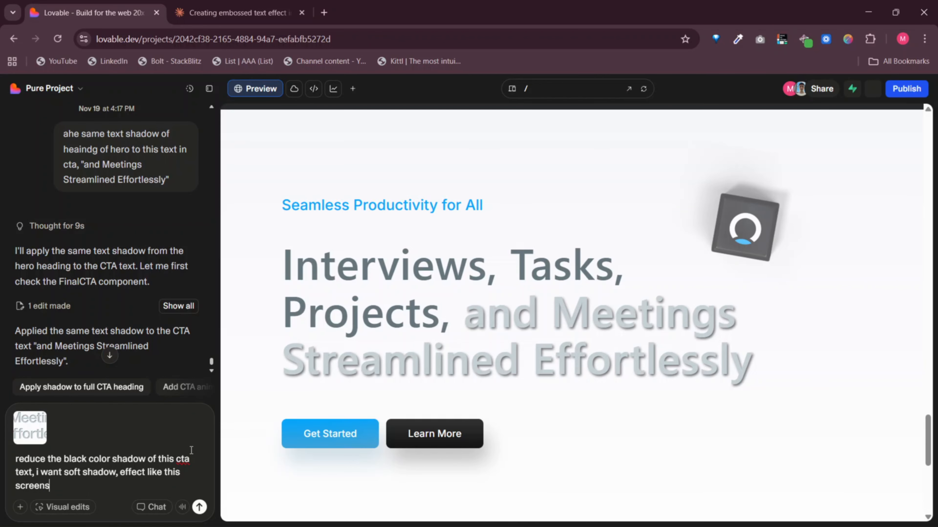
type("hot")
key("Return")
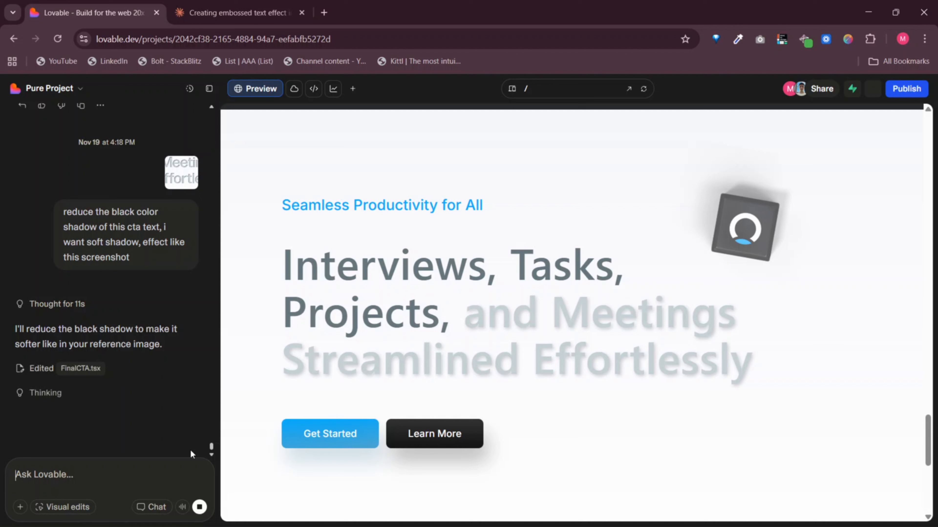
Send the prompt "fo rthe cta heading make the letter spacing to 0.1" and view the CTA design in Figma
type("fo rt")
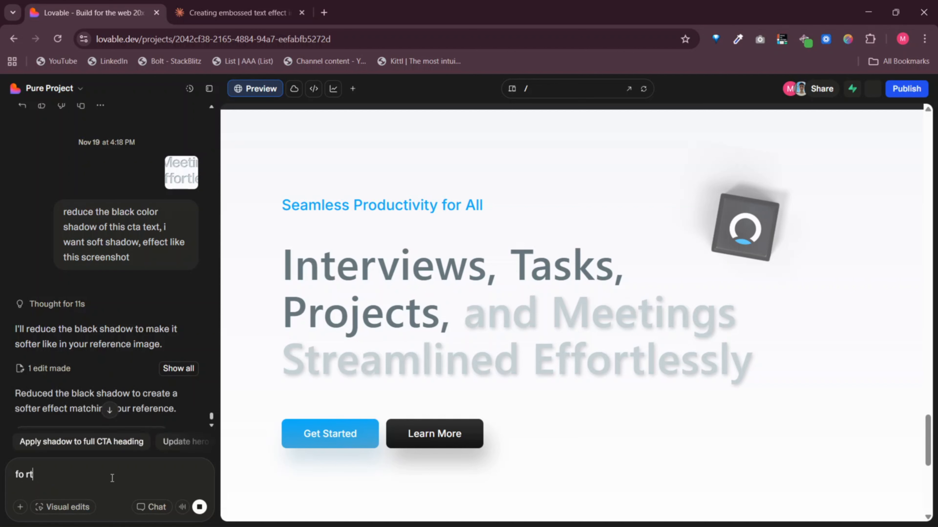
type("he cta headi")
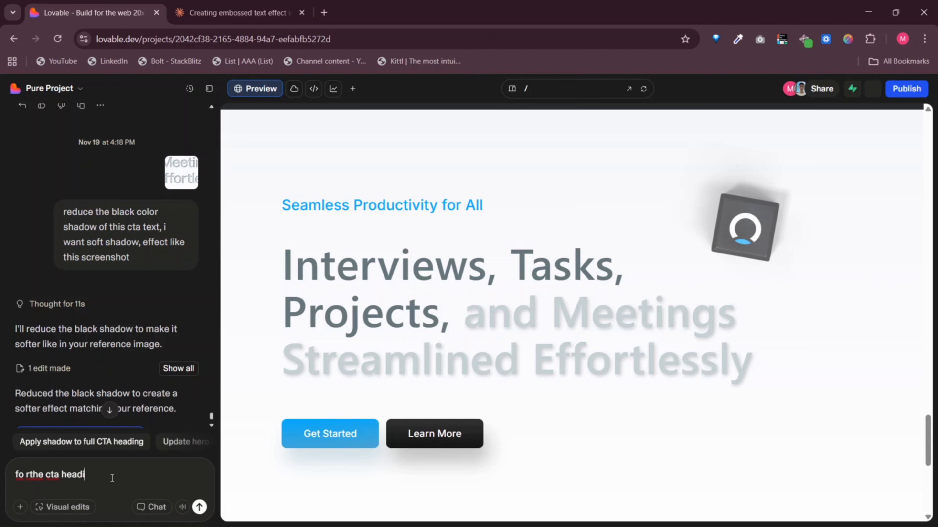
type("ng make the letter spacing to 0.1")
key("Return")
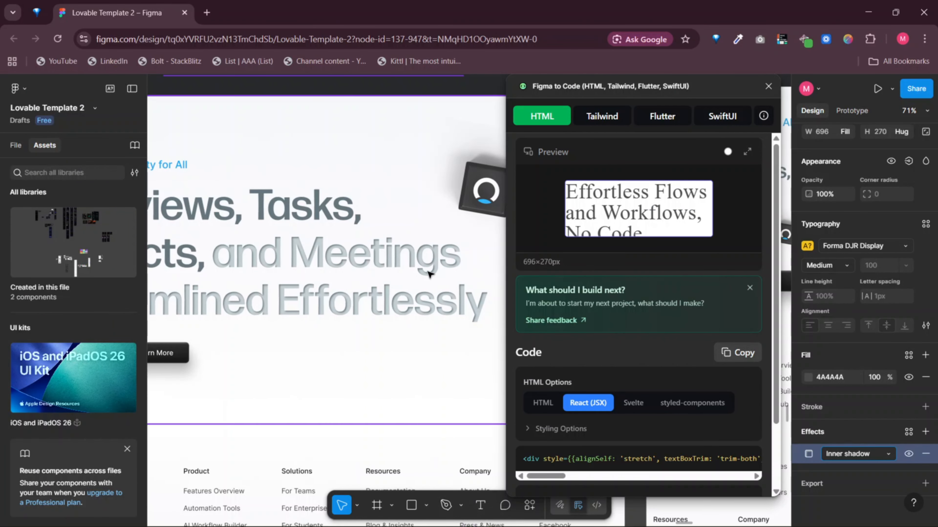
scroll(428, 273, "left", 5)
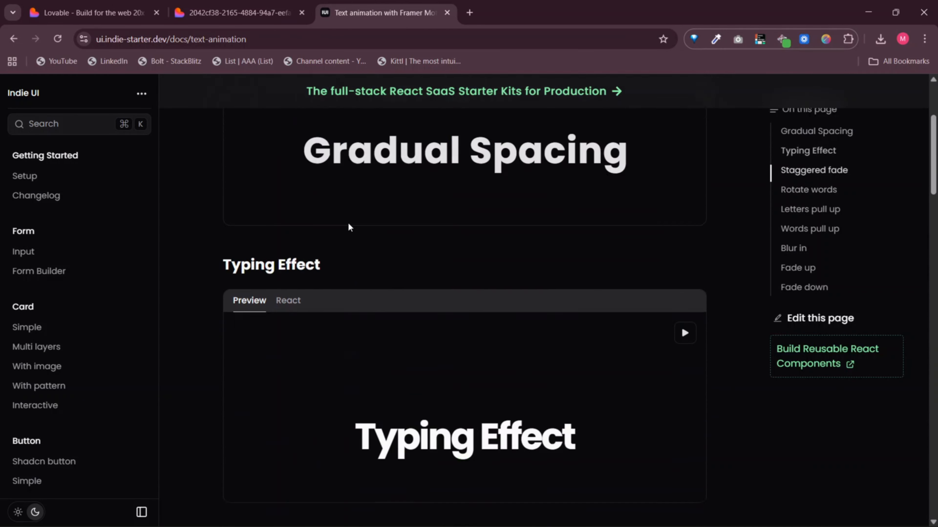
Browse the Indie UI text animations, preview the Blur in effect and copy its Blur-in.tsx React code
scroll(349, 222, "up", 5)
left_click(58, 39)
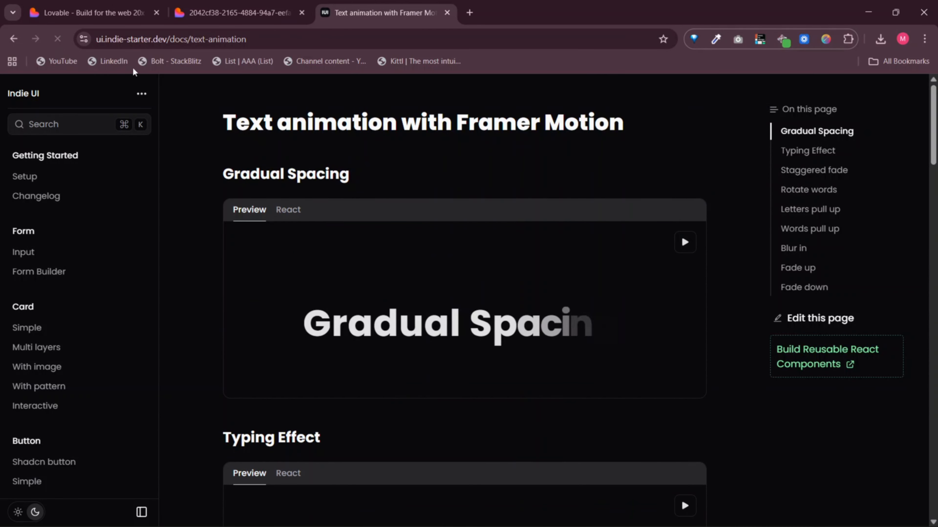
scroll(323, 161, "down", 10)
scroll(323, 162, "down", 15)
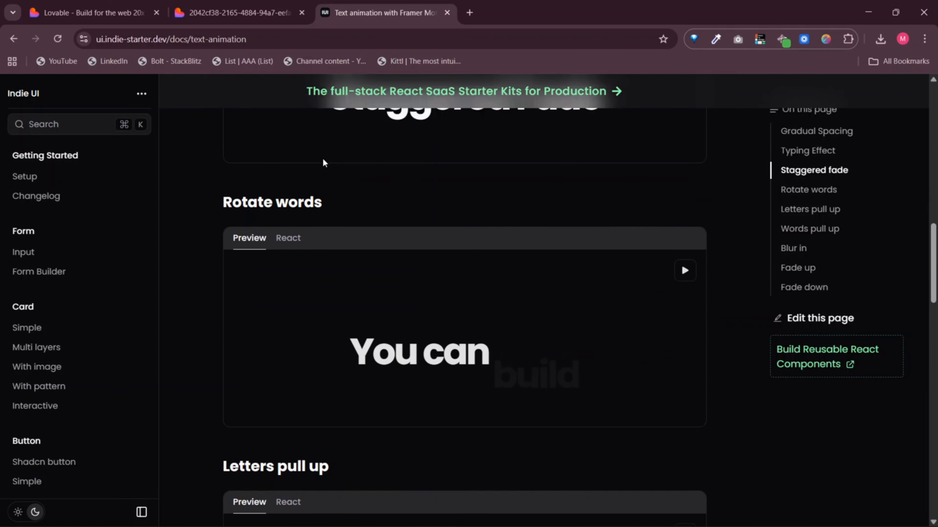
scroll(323, 162, "down", 8)
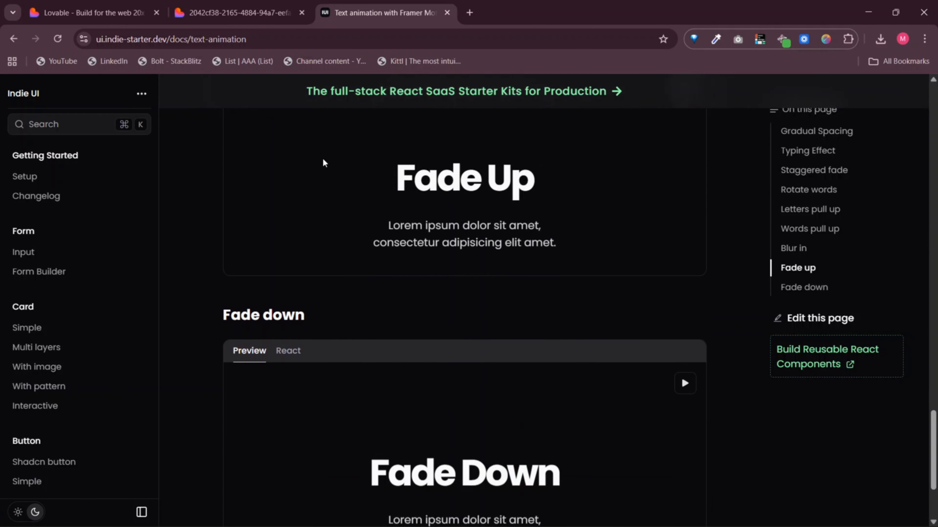
scroll(323, 163, "up", 8)
left_click(685, 225)
left_click(285, 193)
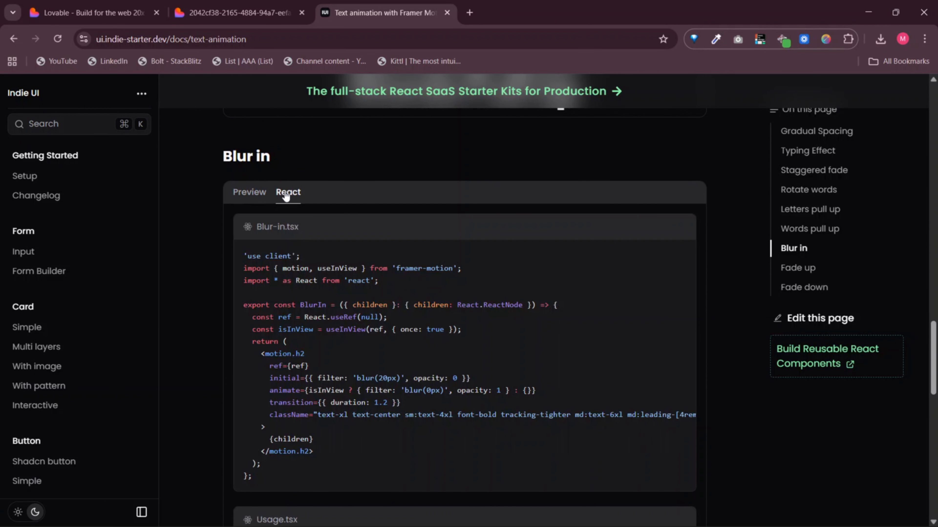
left_click(680, 230)
In Lovable, send "create a reusable component, for frmaer motion text blur effect and apply it ot add the heading in the site" with the copied code
left_click(93, 13)
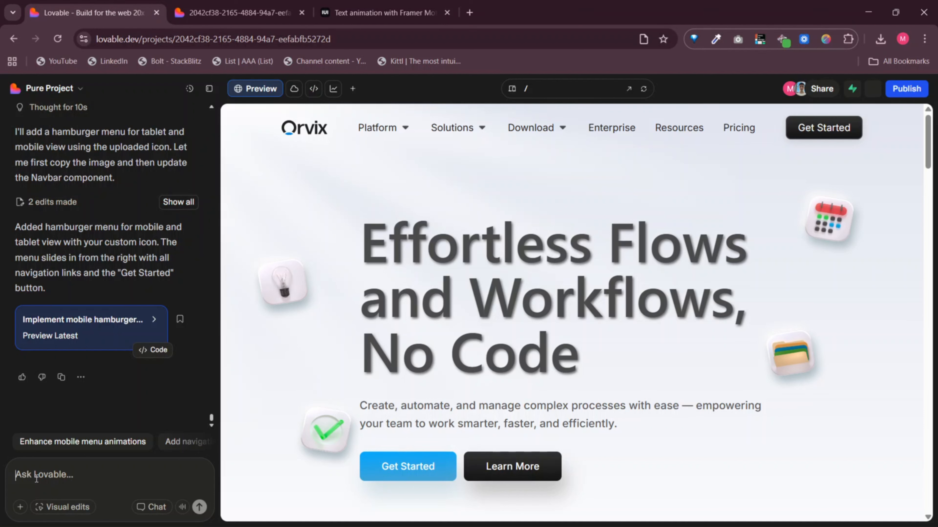
type("create")
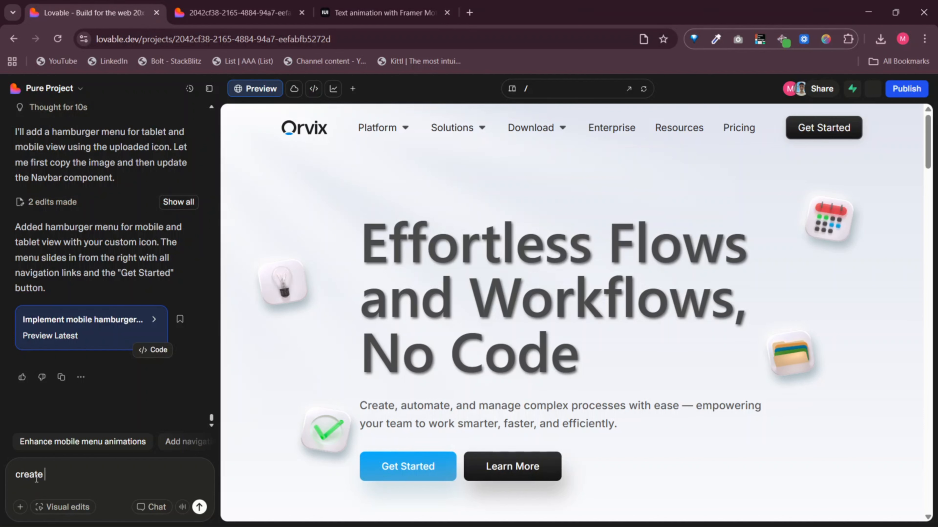
type(" a reusable component")
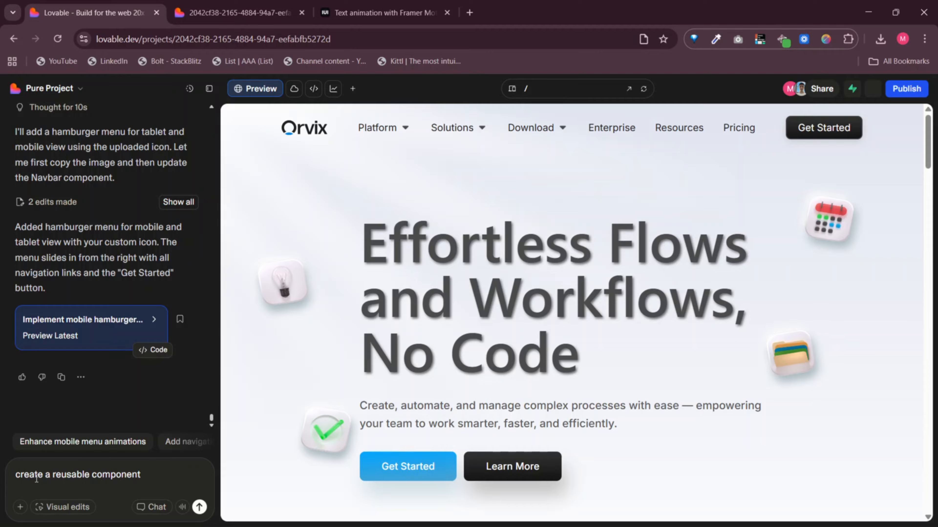
type(", for frmaer motion text blur")
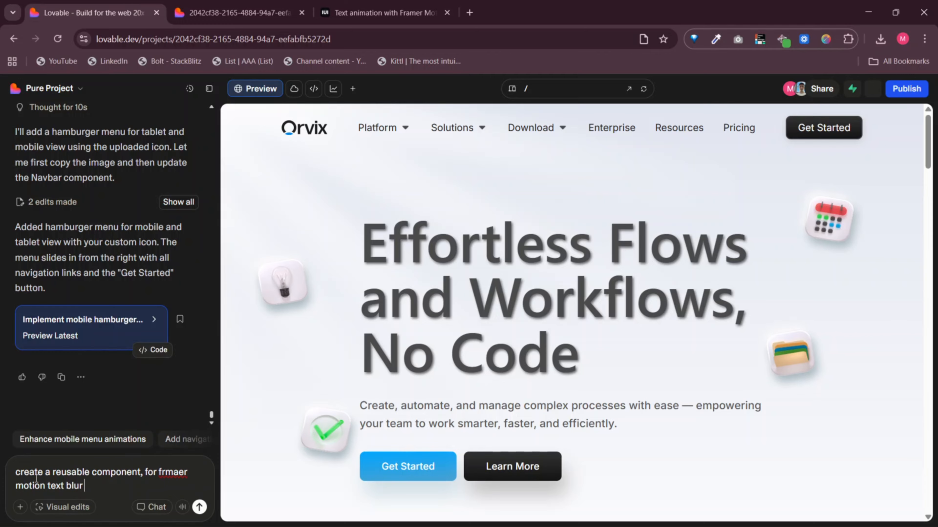
type(" effect and apply it ot add the heading inthe")
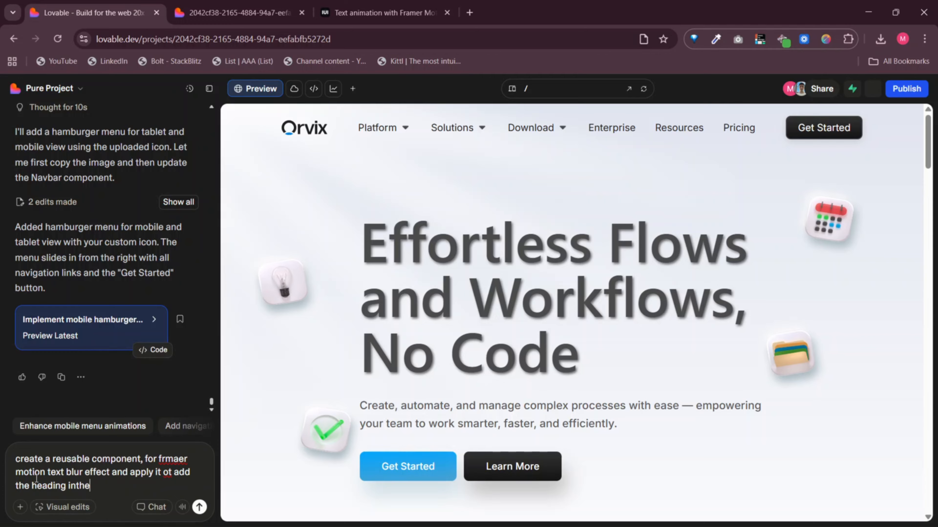
key("BackSpace")
key("BackSpace")
key("BackSpace")
type("the site")
key("ctrl+v")
key("Return")
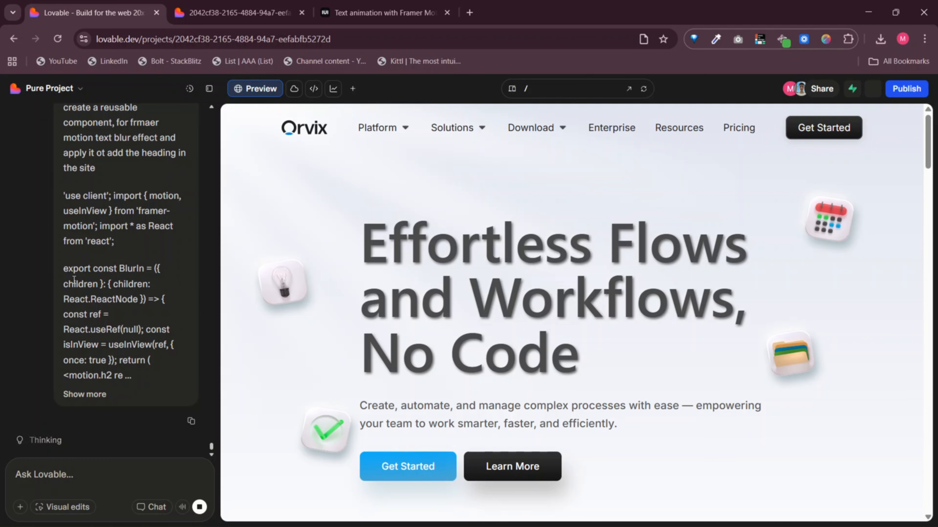
Reload the page preview and review the blur-in animation on the section headings
left_click(644, 89)
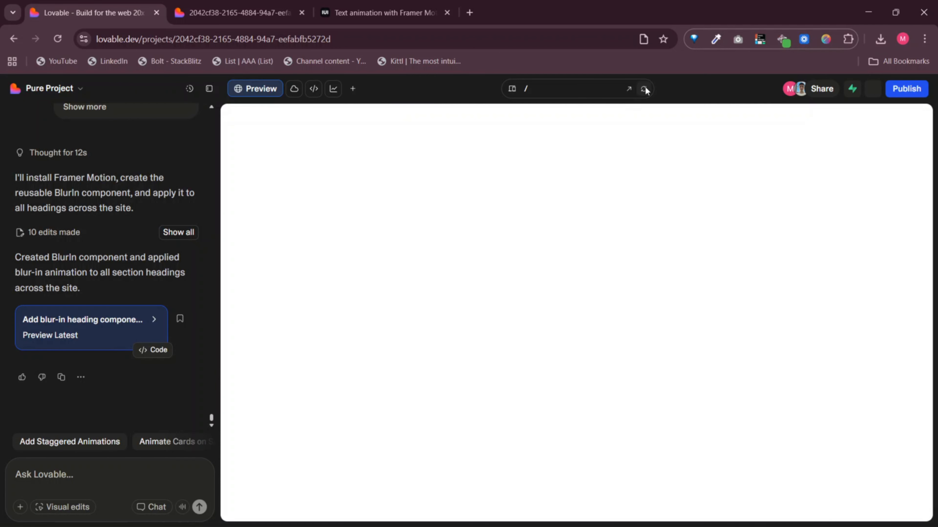
scroll(571, 262, "down", 20)
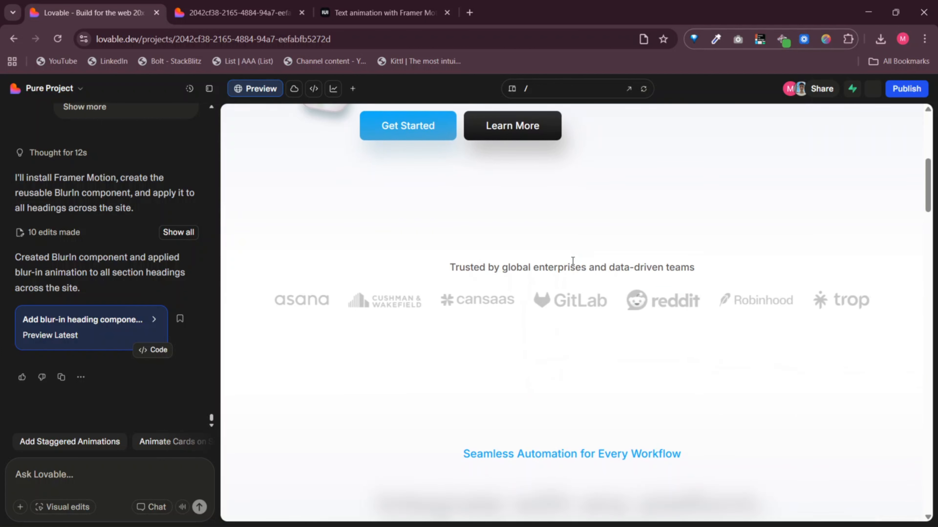
scroll(573, 261, "down", 15)
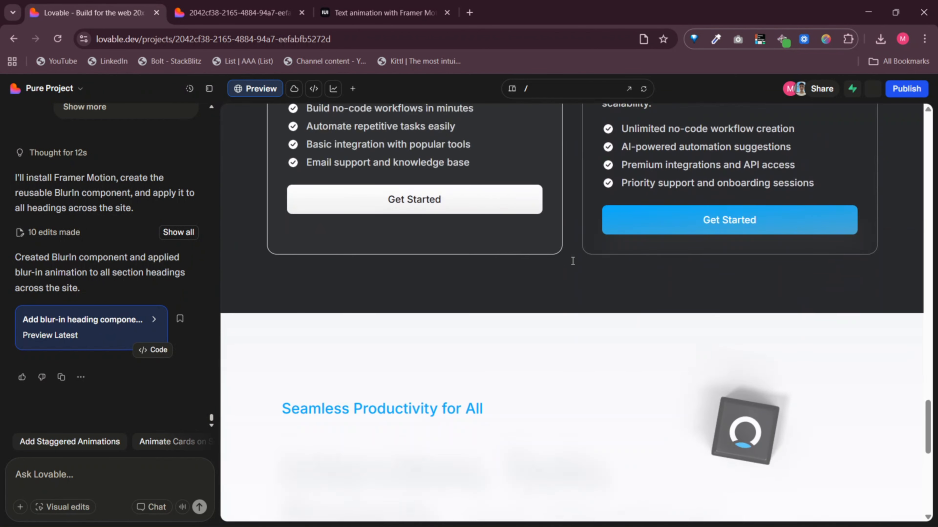
scroll(573, 261, "up", 8)
scroll(572, 261, "up", 8)
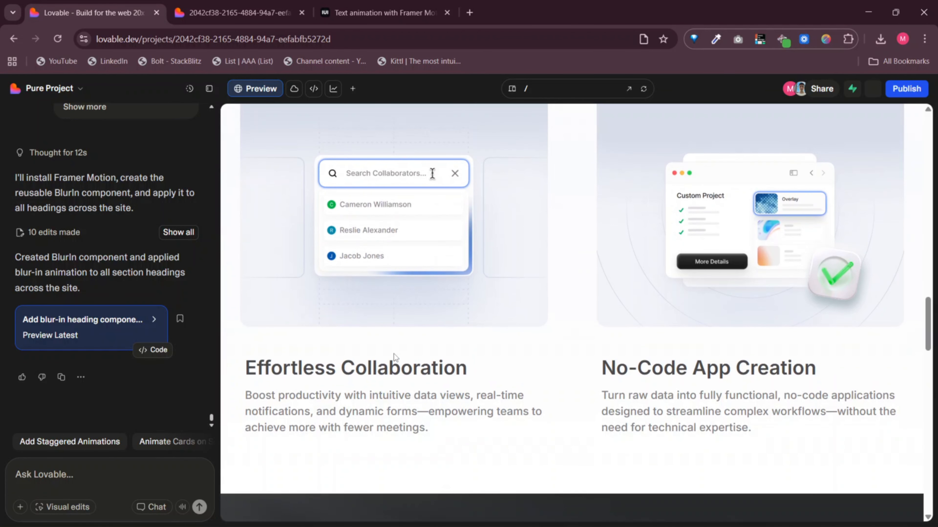
Select the Effortless Collaboration card's image for visual edits and send "apply the fade in animation to the front image of these card as well, both cards"
left_click(70, 509)
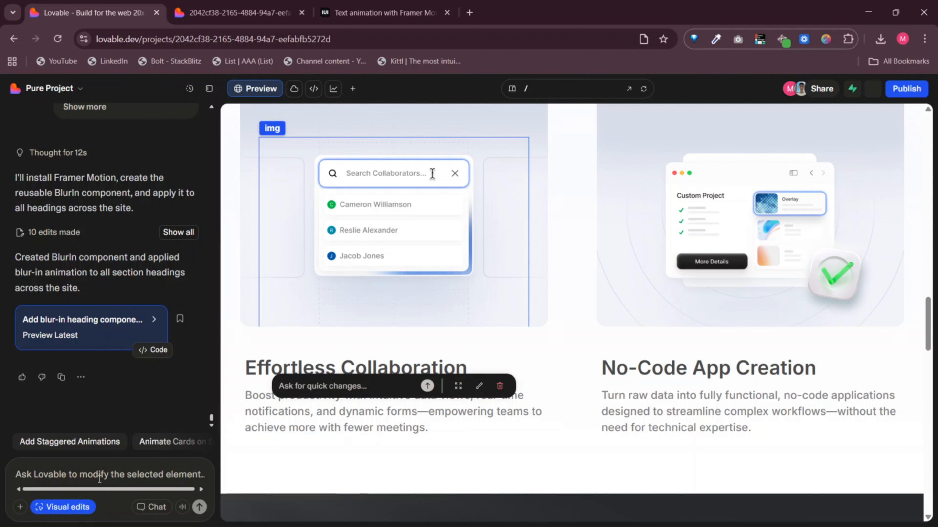
type("apply ")
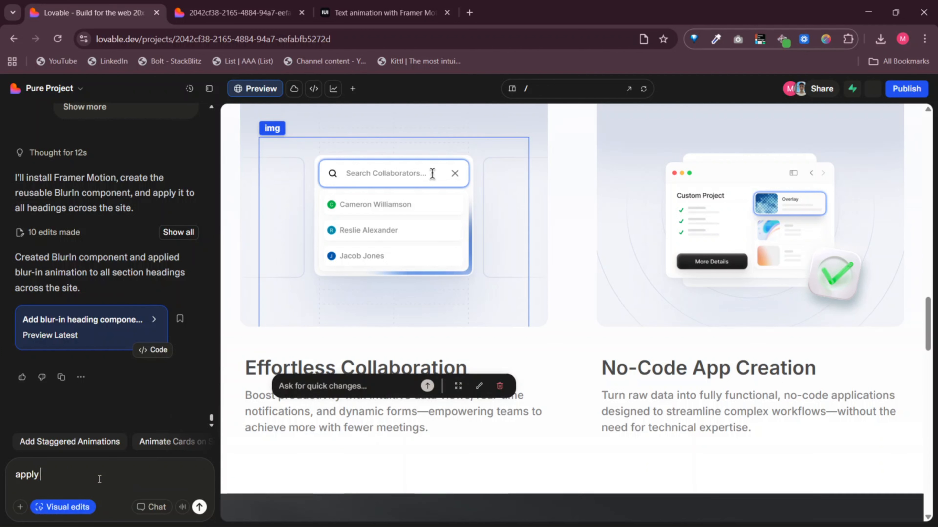
type("the fade in animation to th")
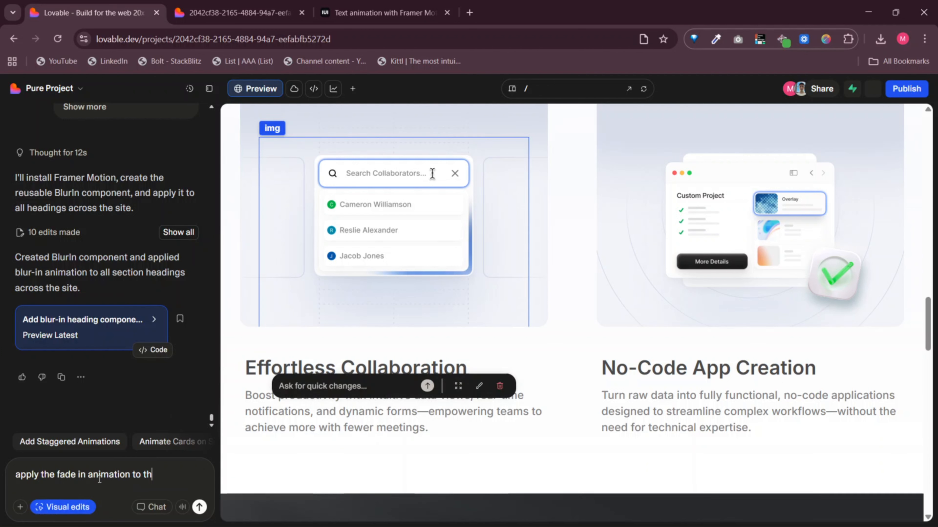
type("e front image of these ")
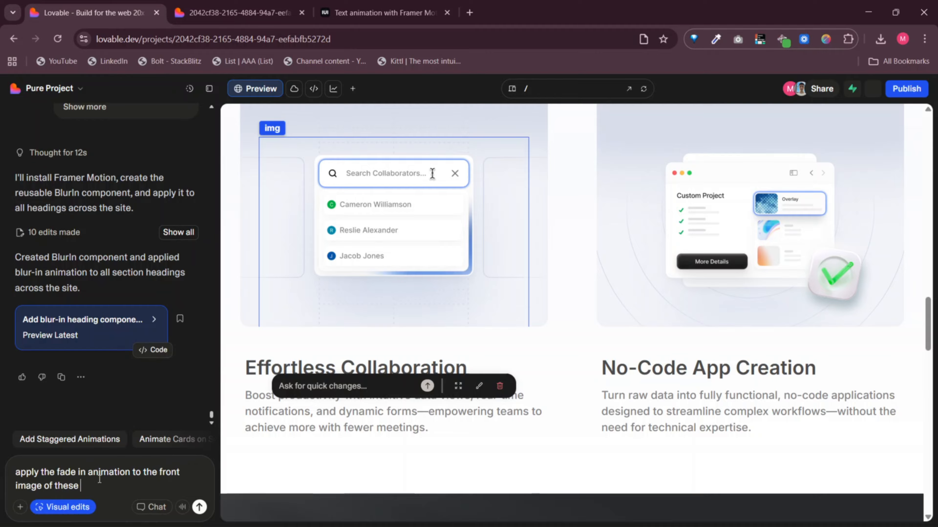
type("card as well, both cards")
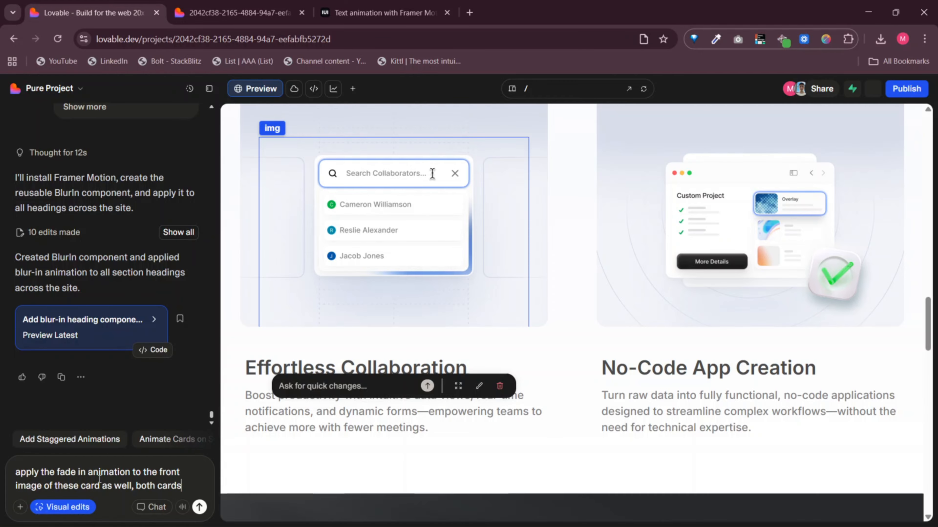
key("Return")
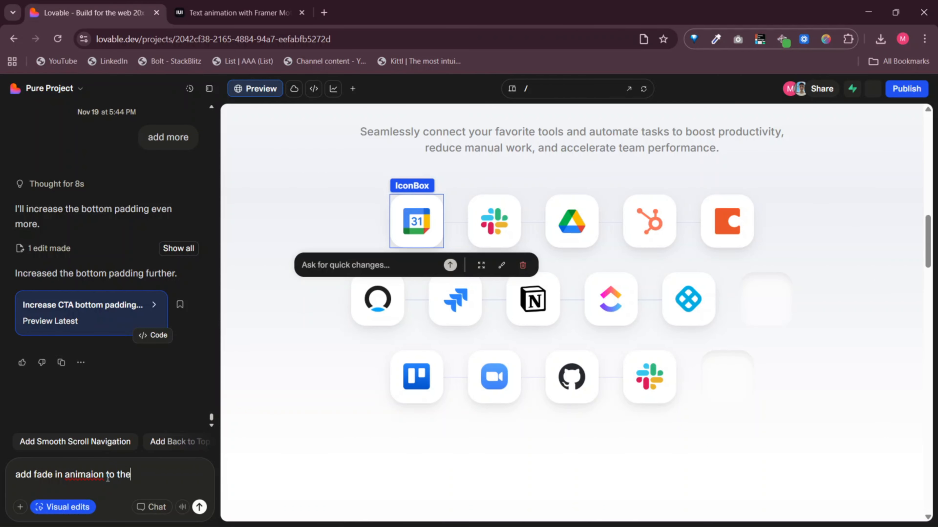
Complete the selected IconBox's prompt as "add fade in animaion to these icon as well" and send it
type("se icon as well")
key("Return")
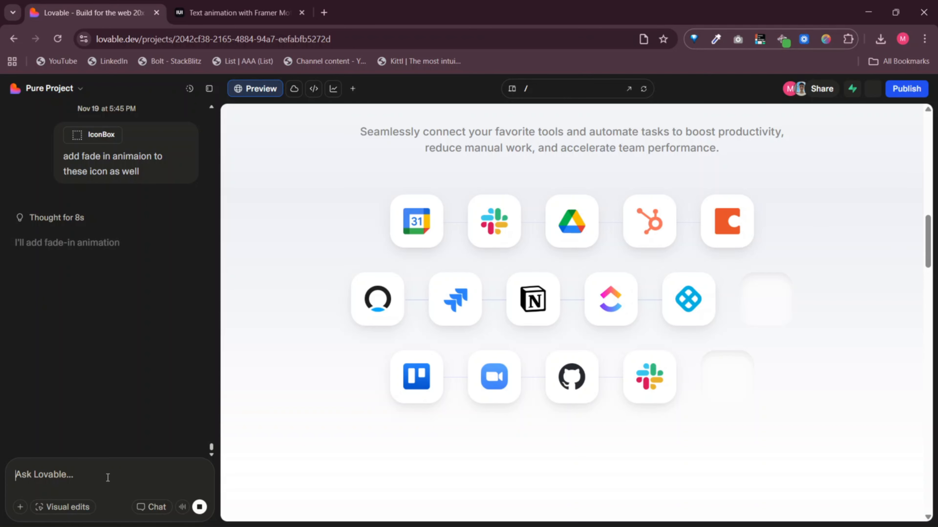
Review the fade-in animations on the landing page, opening its preview in a separate browser tab
left_click(629, 89)
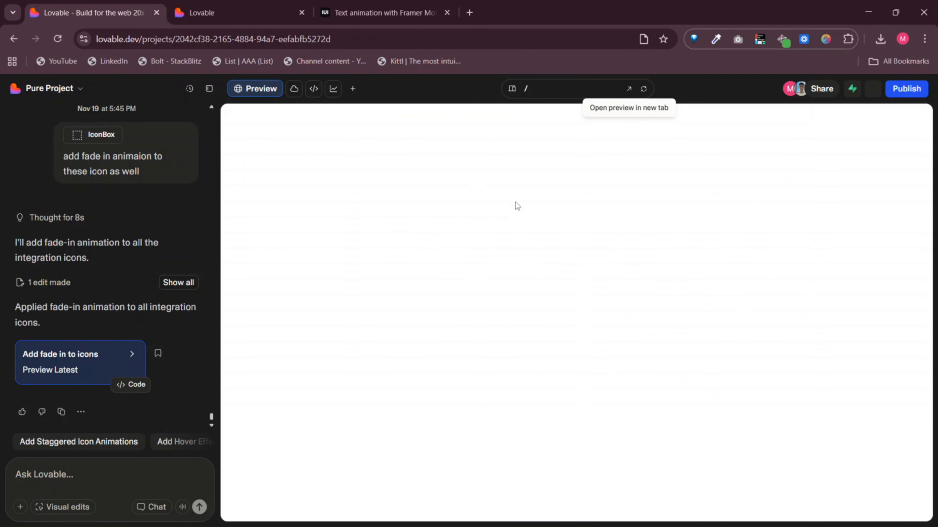
scroll(449, 241, "down", 15)
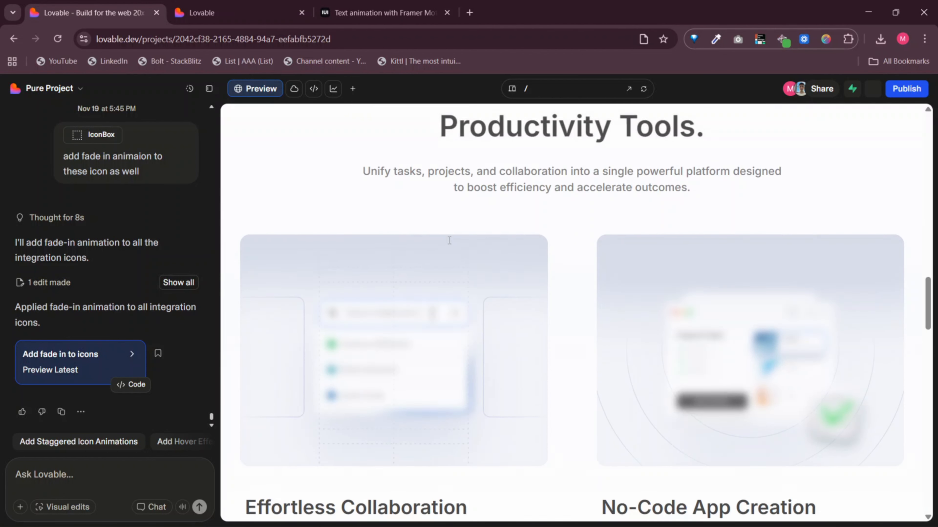
scroll(450, 241, "down", 20)
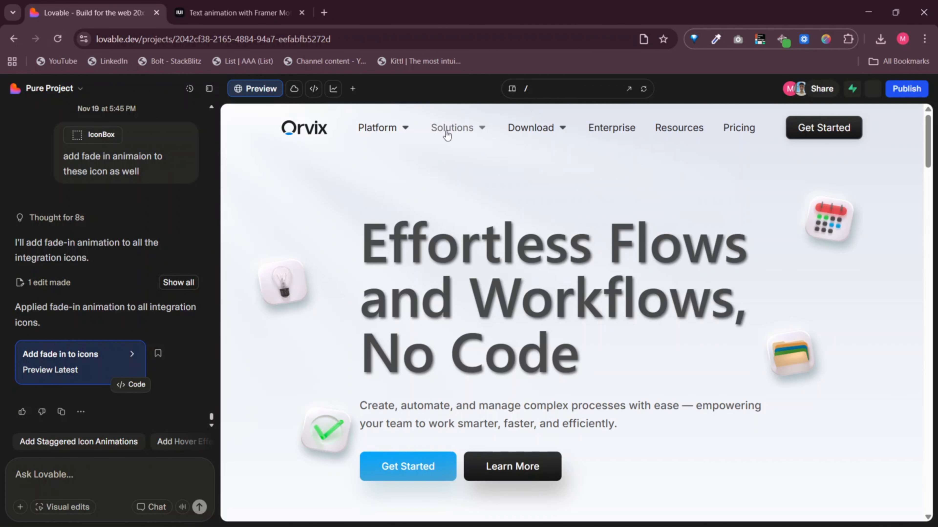
left_click(628, 88)
scroll(491, 272, "down", 5)
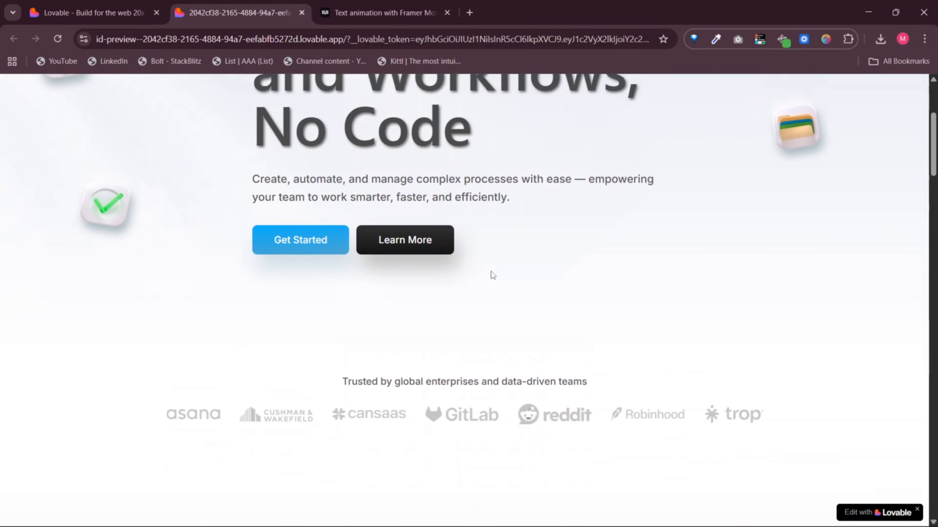